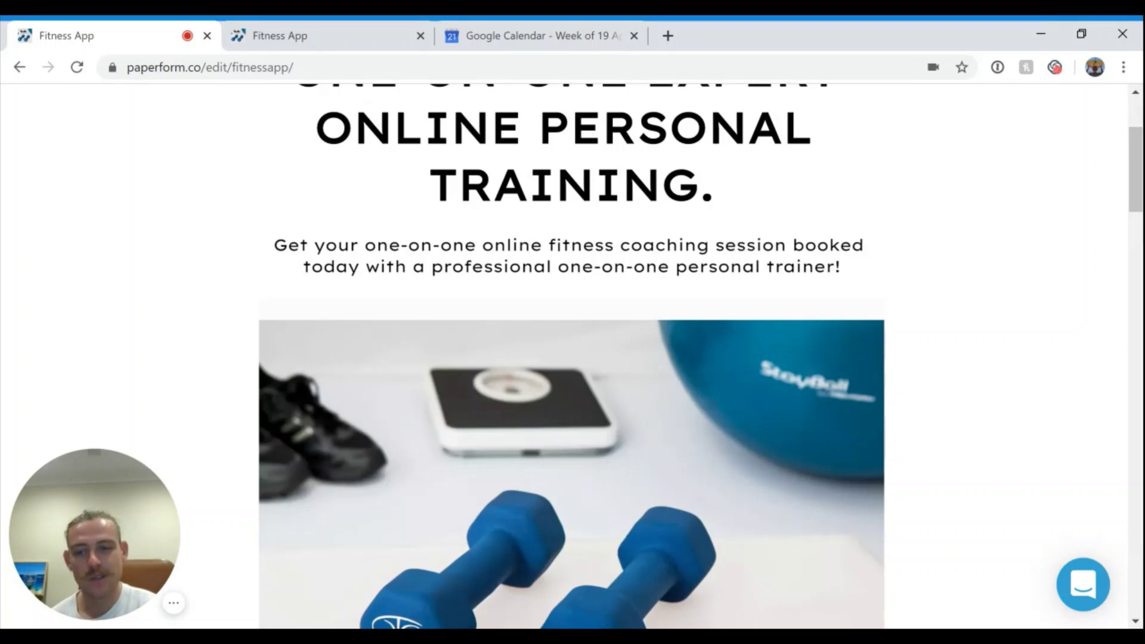
Select the main heading and the dumbbell image on the form page to examine their editing options.
scroll(353, 340, "up", 3)
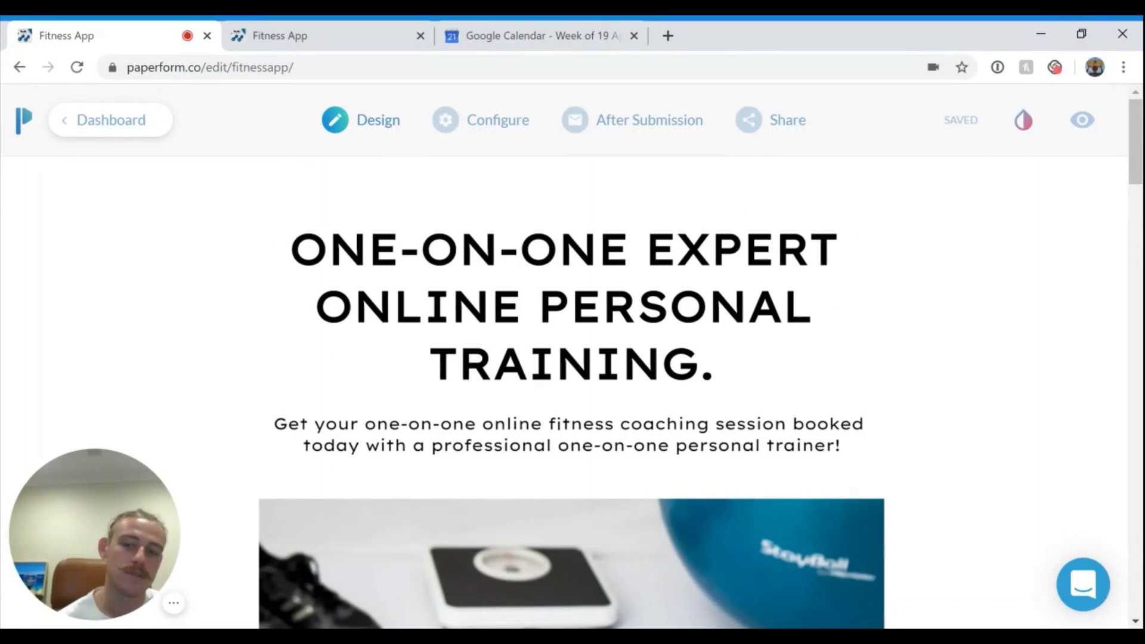
left_click_drag(715, 367, 290, 239)
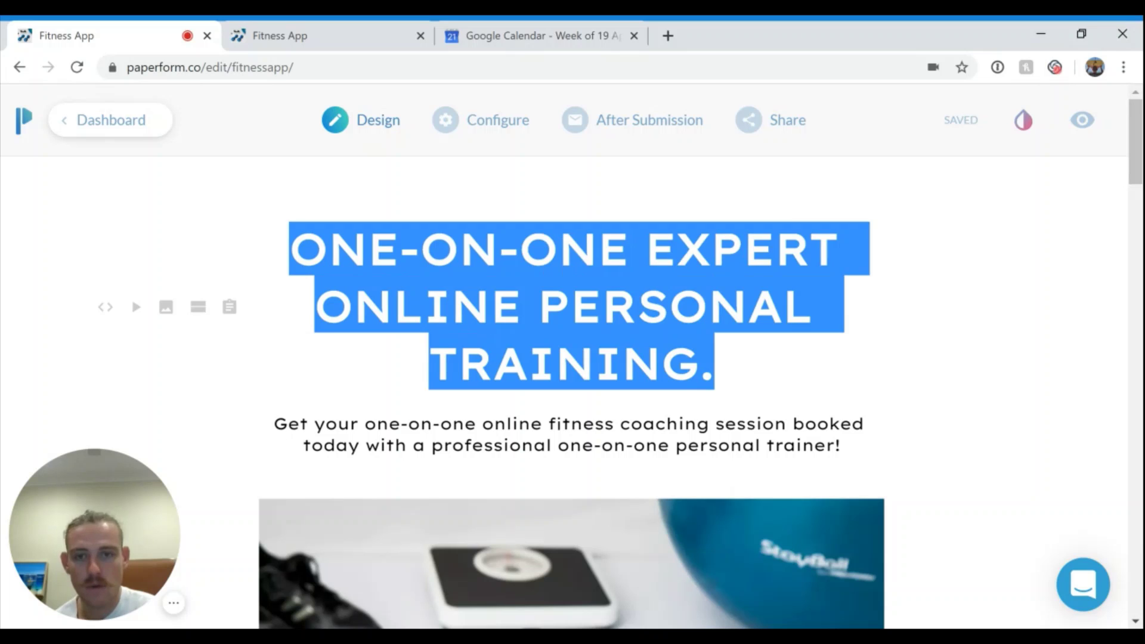
left_click(713, 367)
scroll(775, 388, "down", 5)
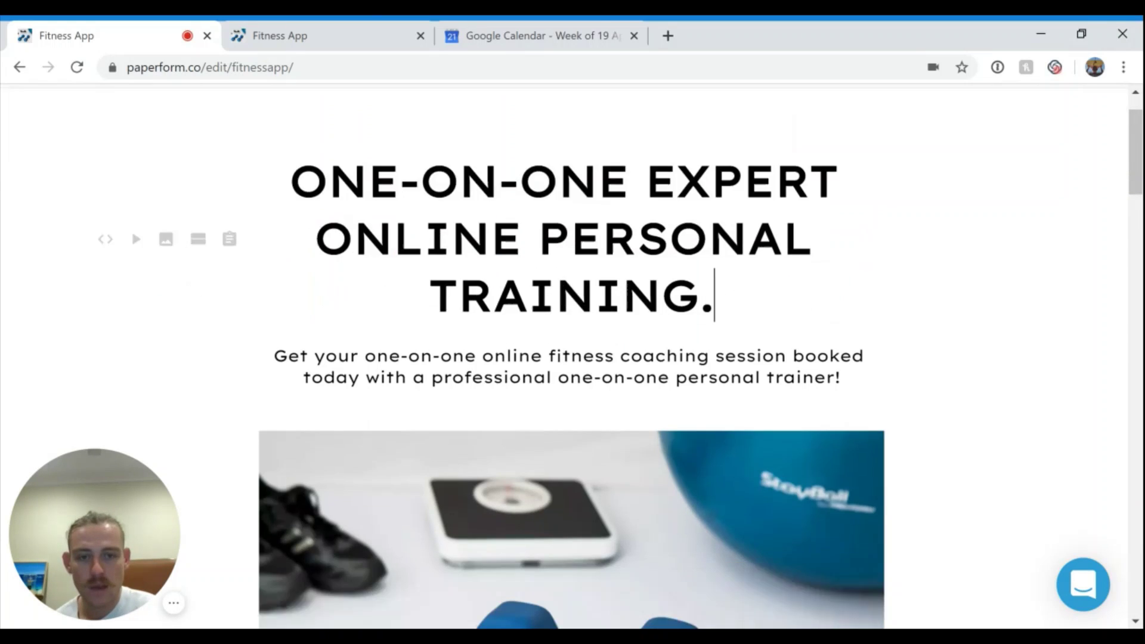
left_click(776, 386)
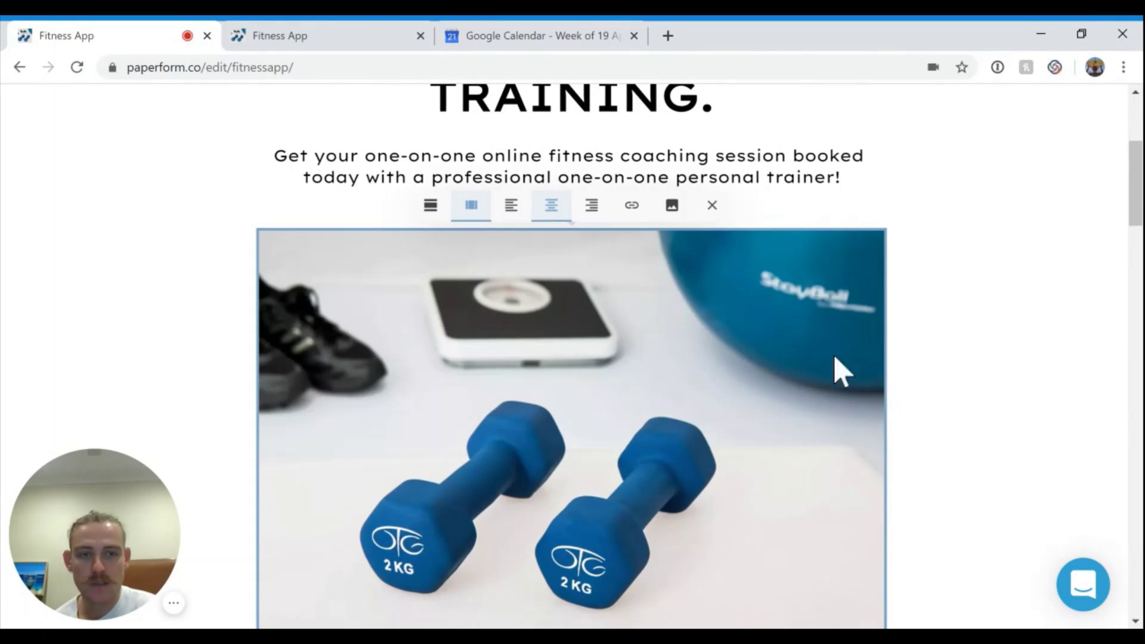
left_click(712, 205)
left_click(722, 171)
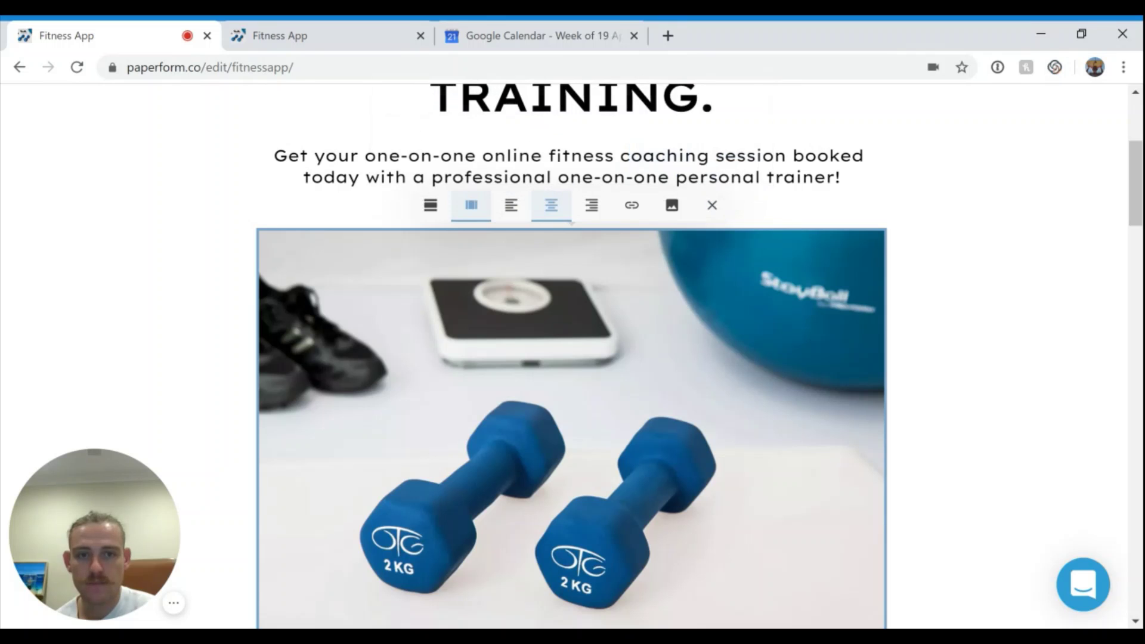
left_click(672, 205)
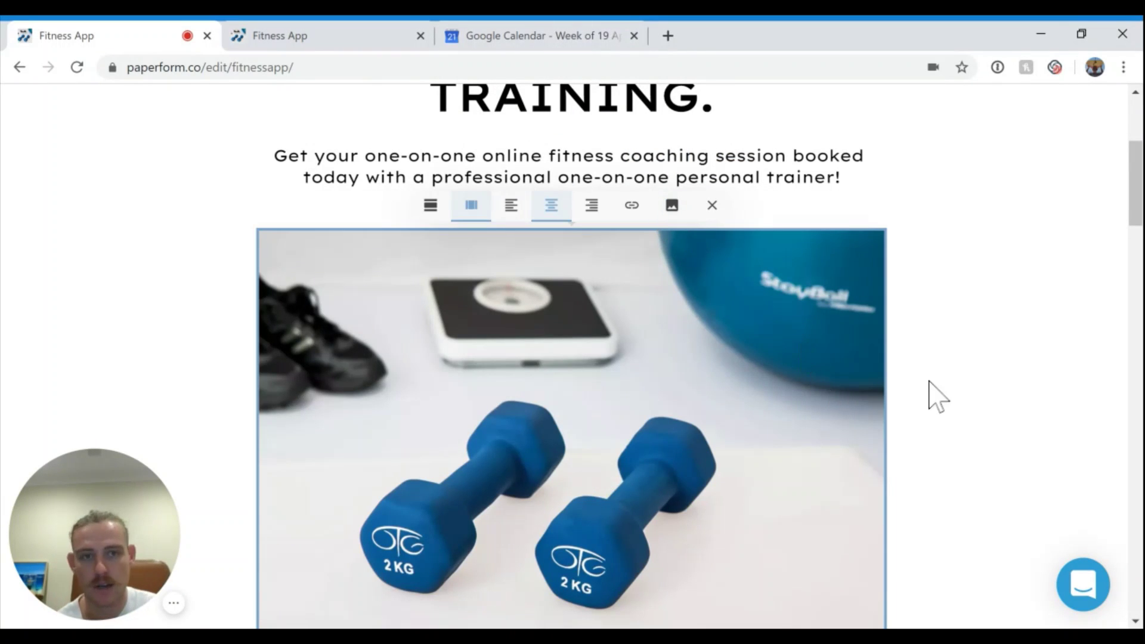
Open the form's theme options and review the colour palette, fonts and typography styles.
scroll(960, 399, "up", 5)
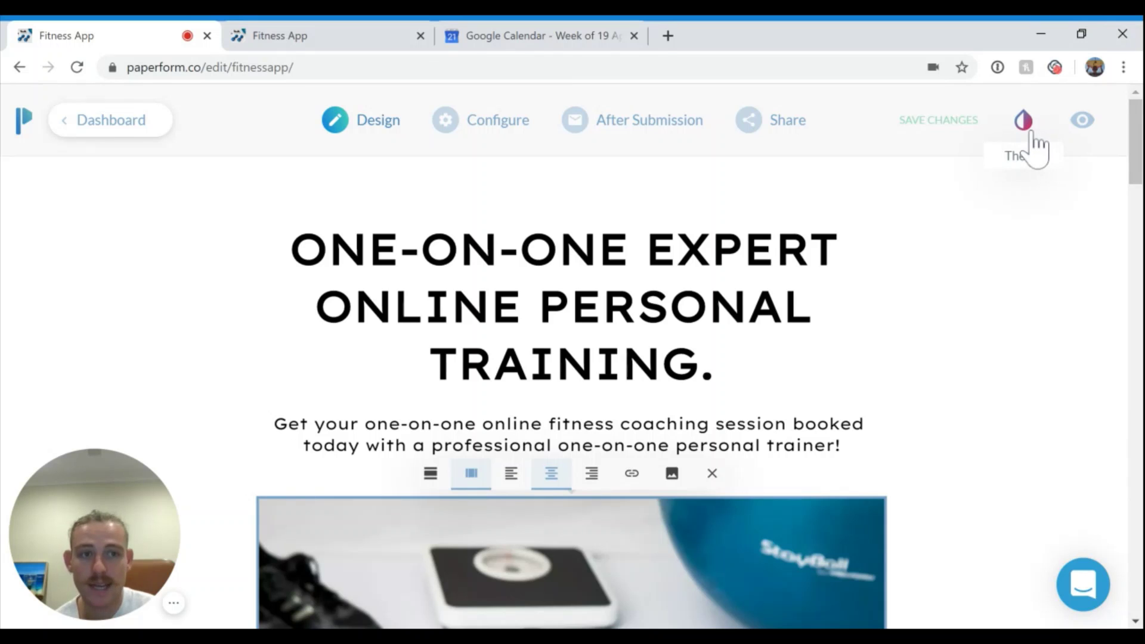
left_click(1031, 136)
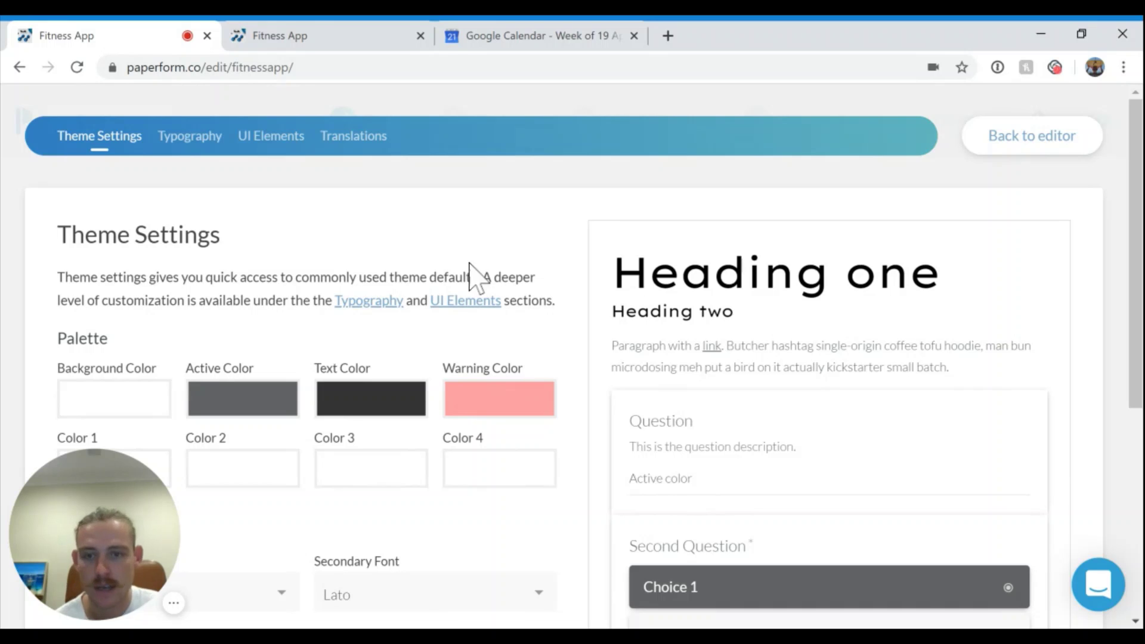
scroll(474, 276, "down", 2)
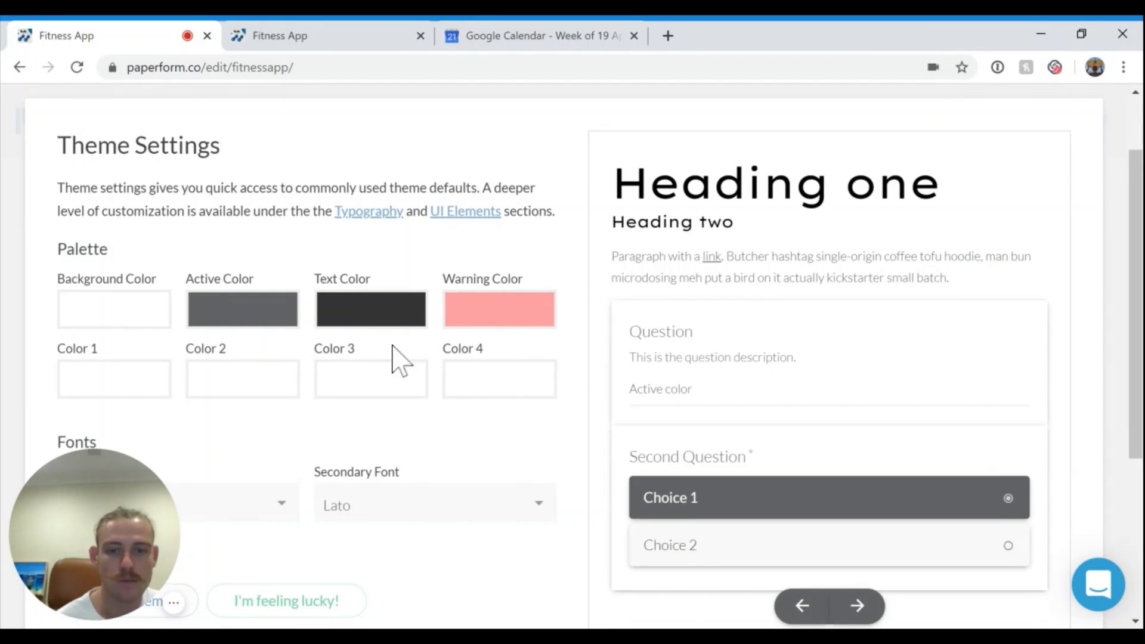
scroll(391, 358, "up", 2)
left_click(218, 154)
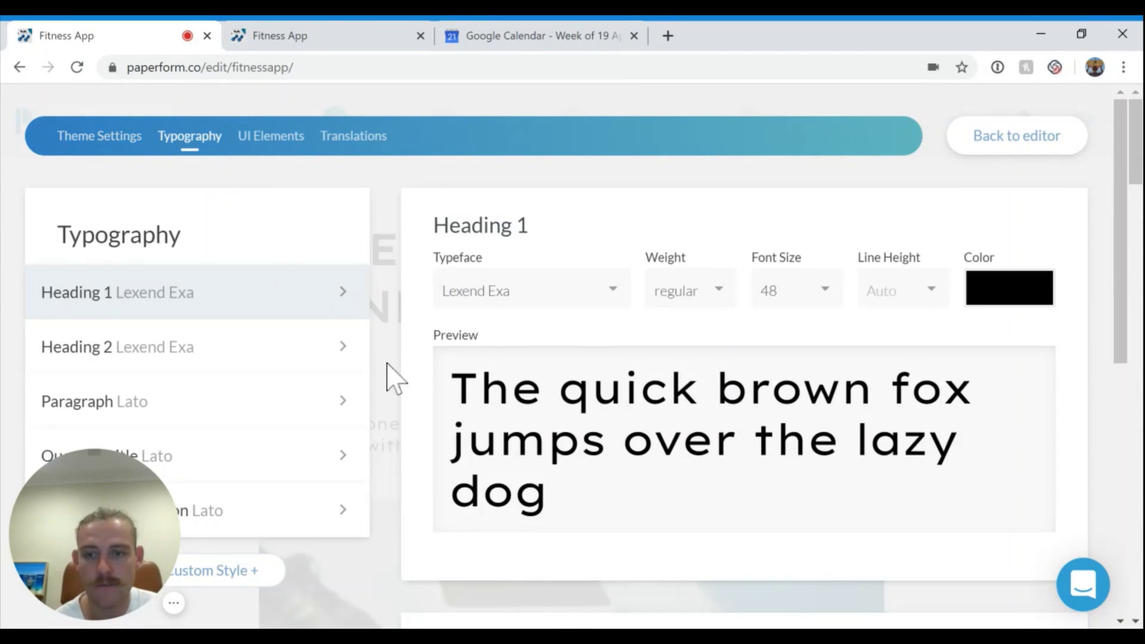
Review the theme's UI element options for the background, questions and submit button, and return to the editor.
left_click(288, 143)
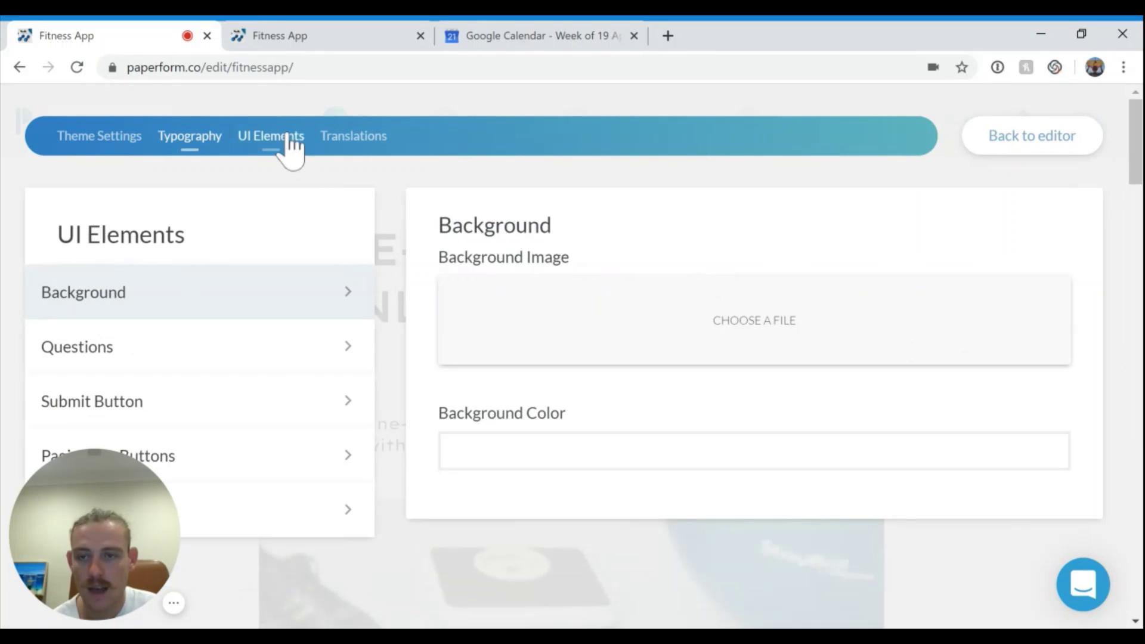
left_click(241, 353)
left_click(273, 412)
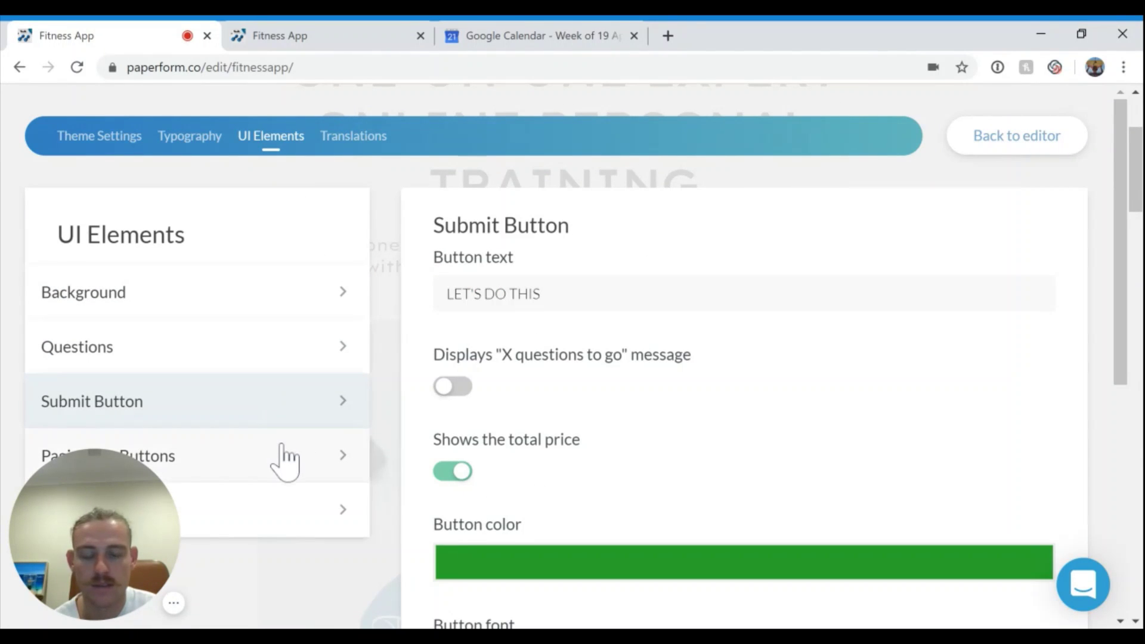
left_click(245, 306)
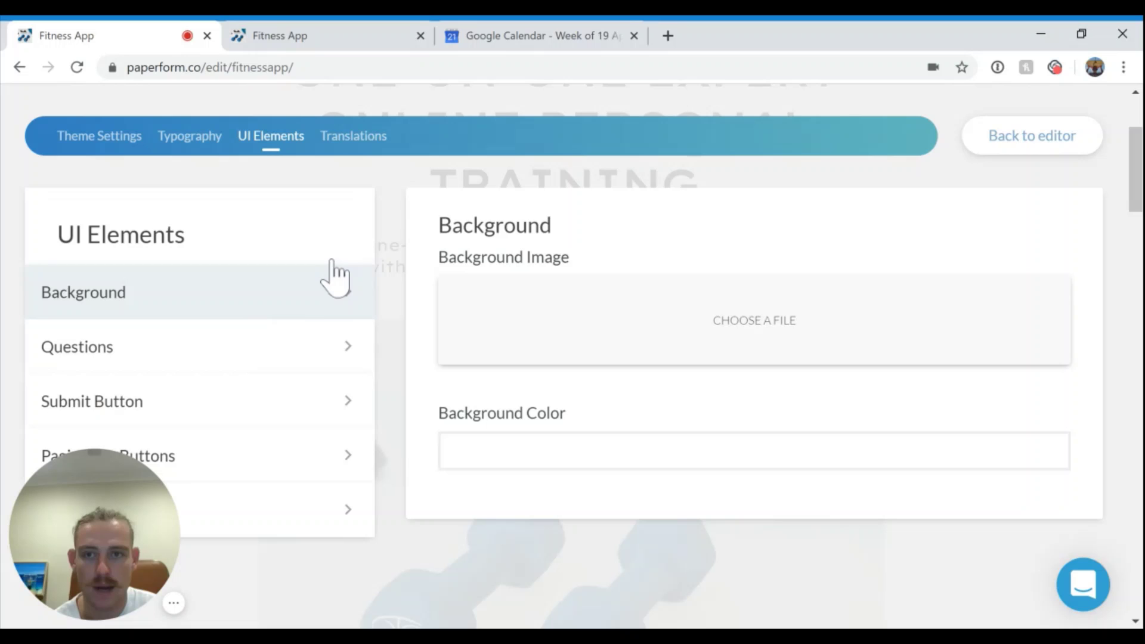
left_click(1057, 154)
Examine the landing page copy between the dumbbell image and the session type question.
scroll(1002, 332, "down", 2)
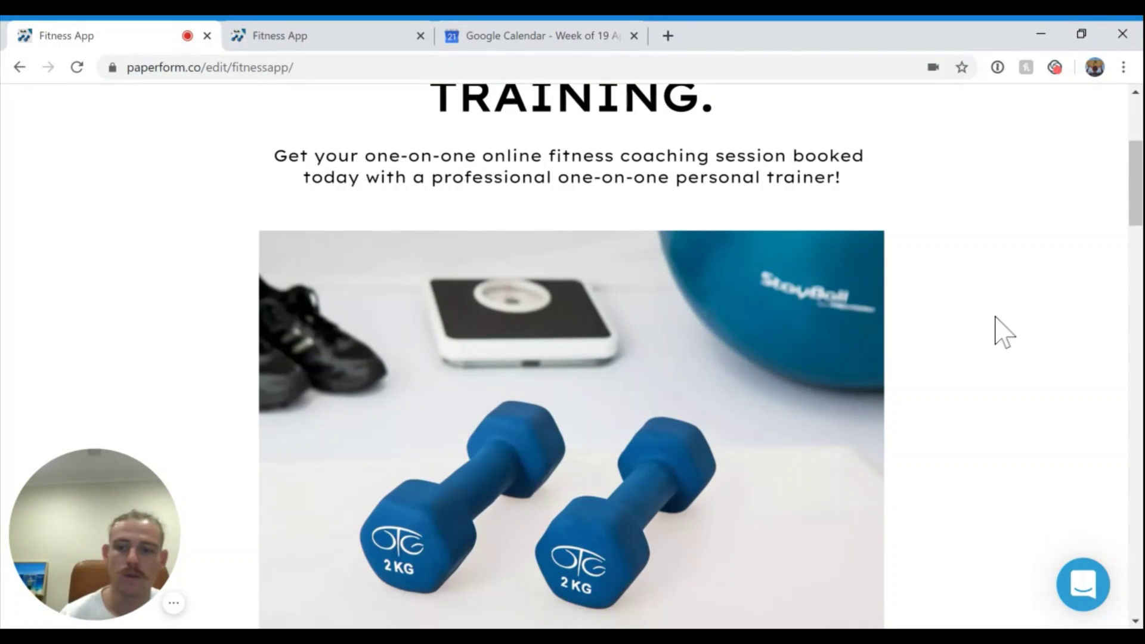
scroll(998, 332, "down", 2)
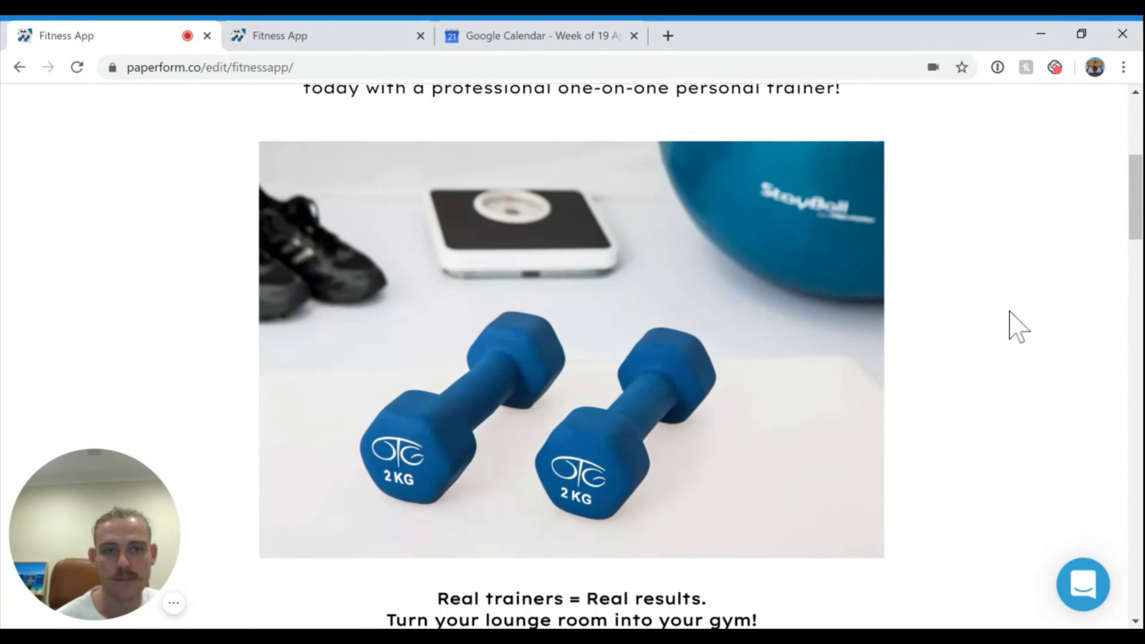
scroll(1042, 306, "down", 4)
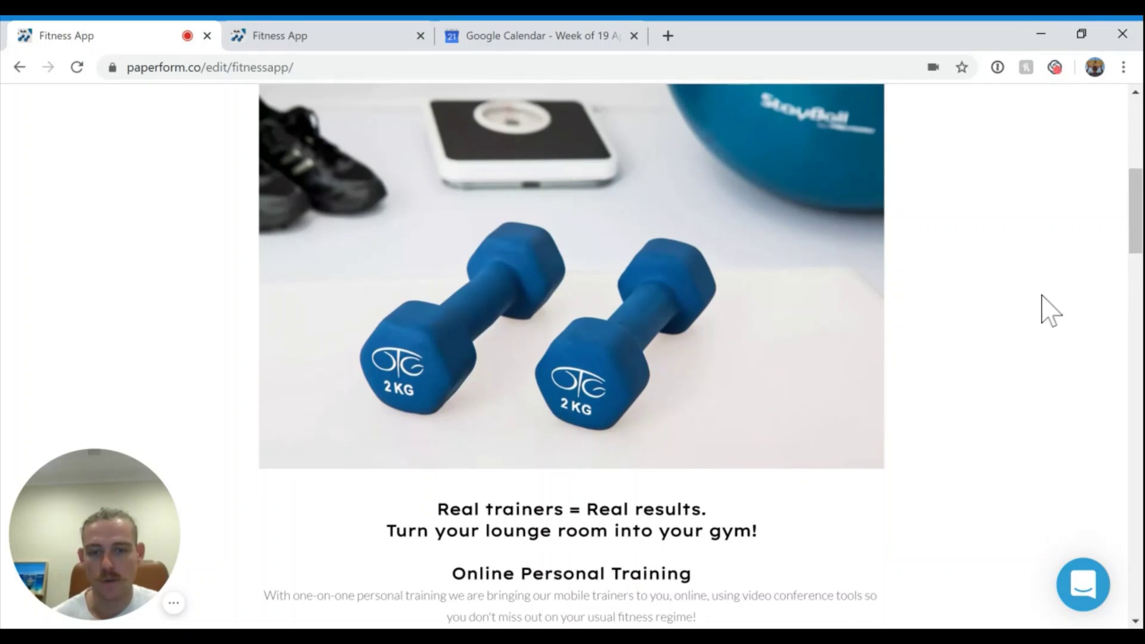
scroll(1044, 312, "down", 1)
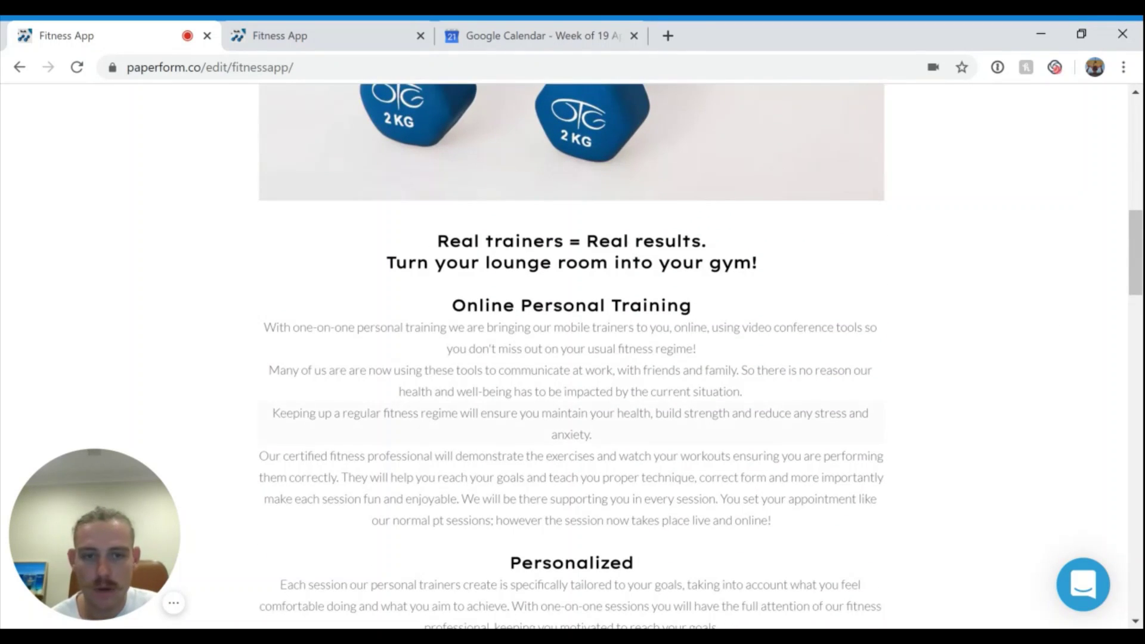
left_click(674, 413)
scroll(571, 356, "down", 4)
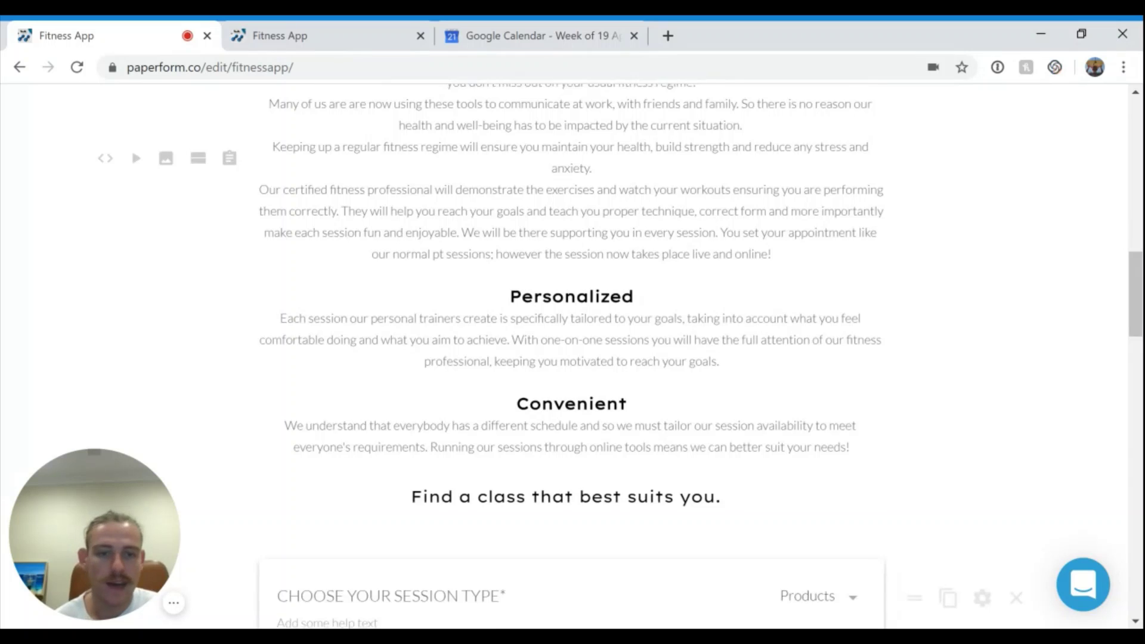
scroll(131, 148, "up", 4)
scroll(132, 148, "down", 4)
scroll(900, 447, "down", 3)
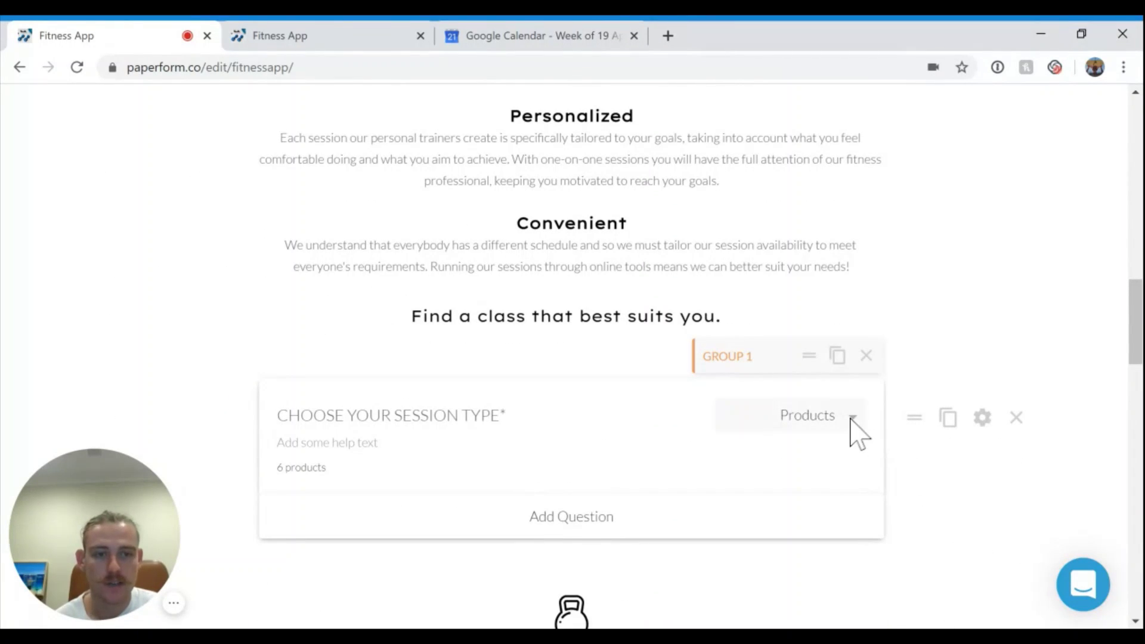
Review the question types available for the "CHOOSE YOUR SESSION TYPE" question and keep it as Products.
left_click(851, 421)
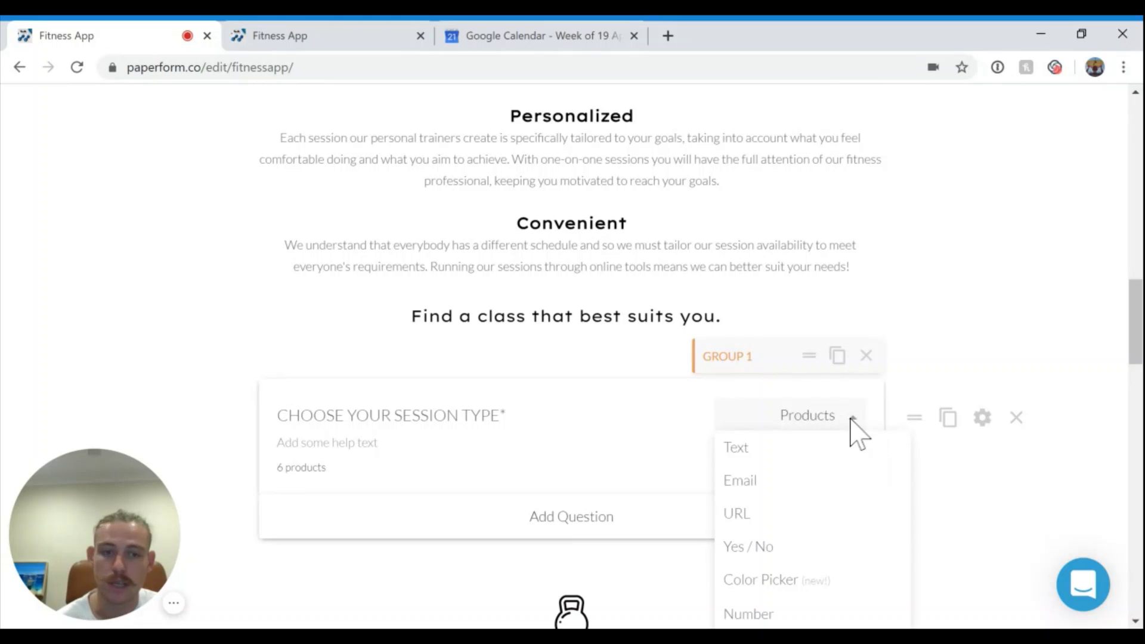
scroll(853, 492, "down", 2)
scroll(853, 492, "down", 1)
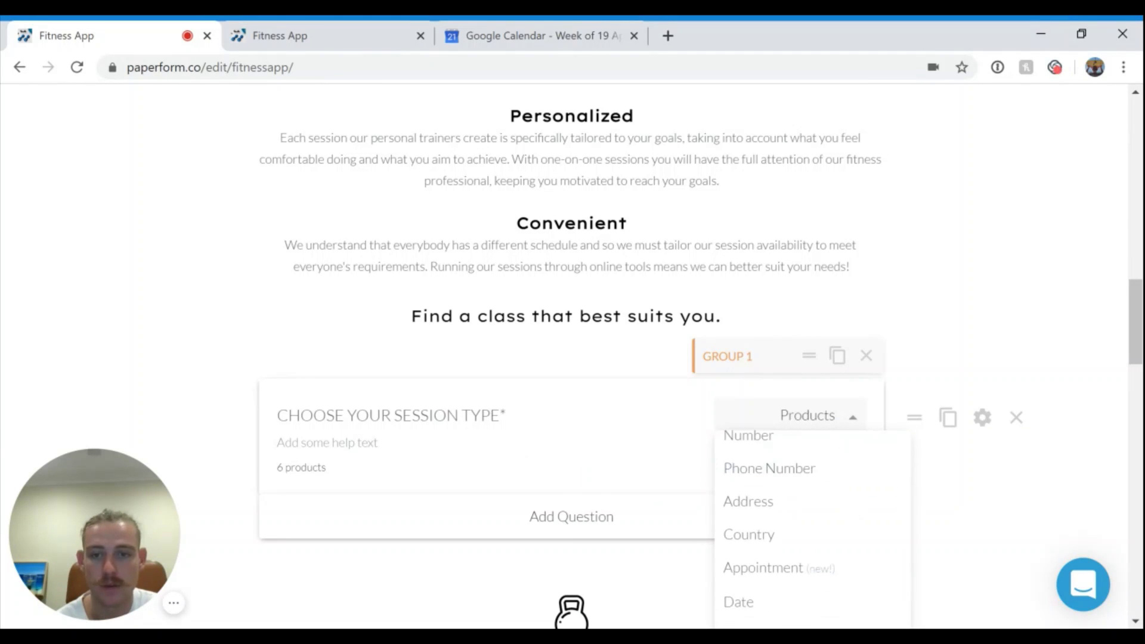
left_click(461, 416)
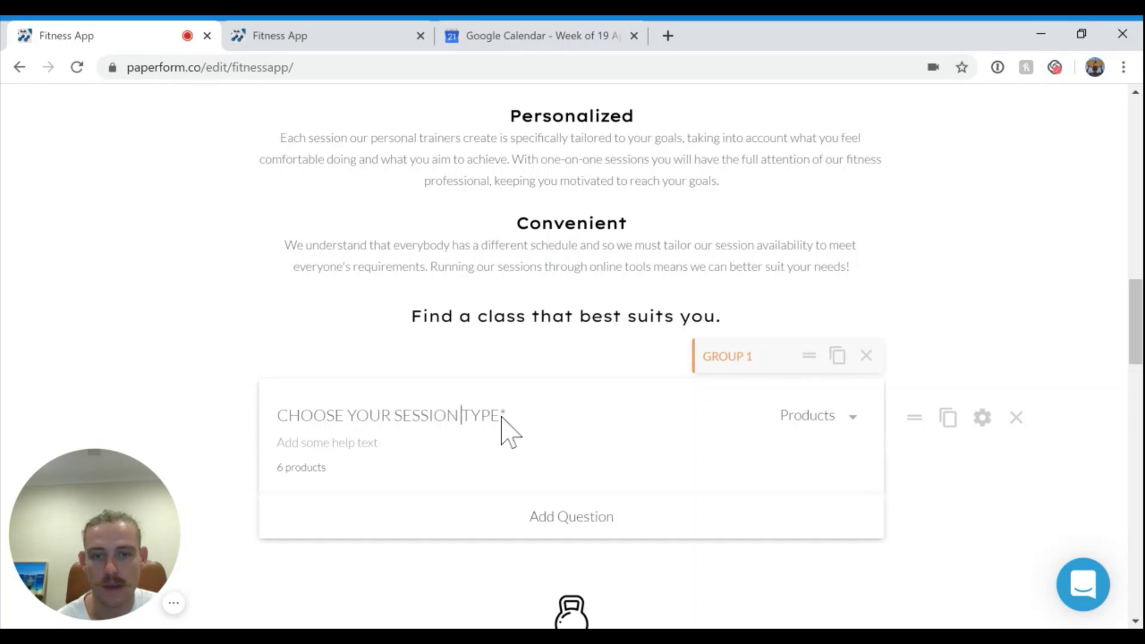
left_click(230, 358)
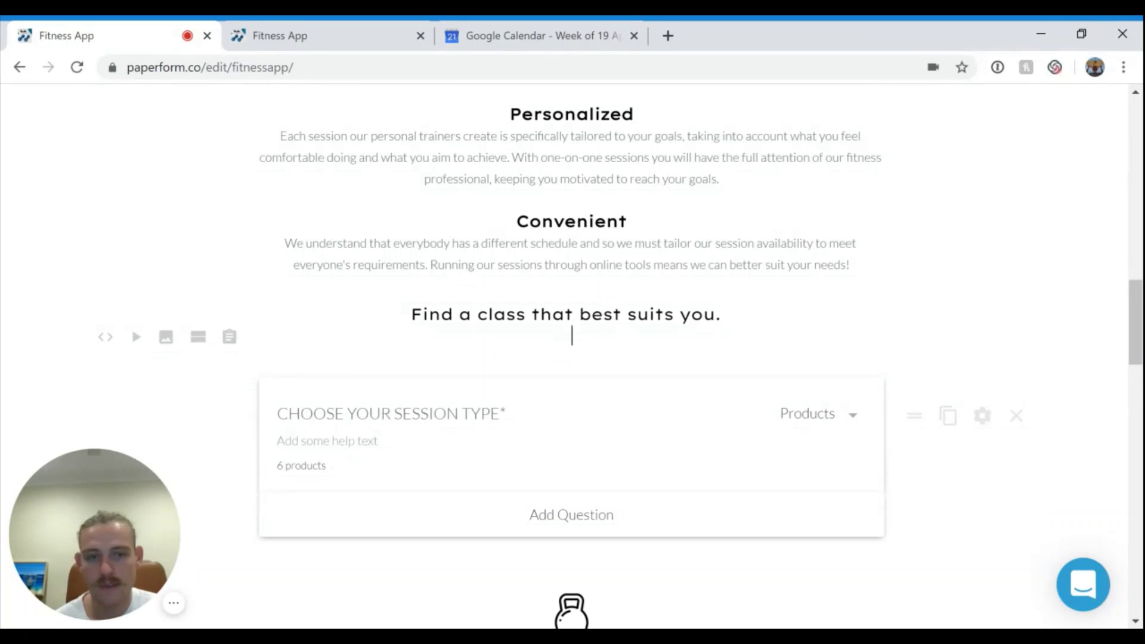
Open the configuration of the session type question and review the 60 minute Introduction product's details and the general settings.
scroll(230, 358, "down", 3)
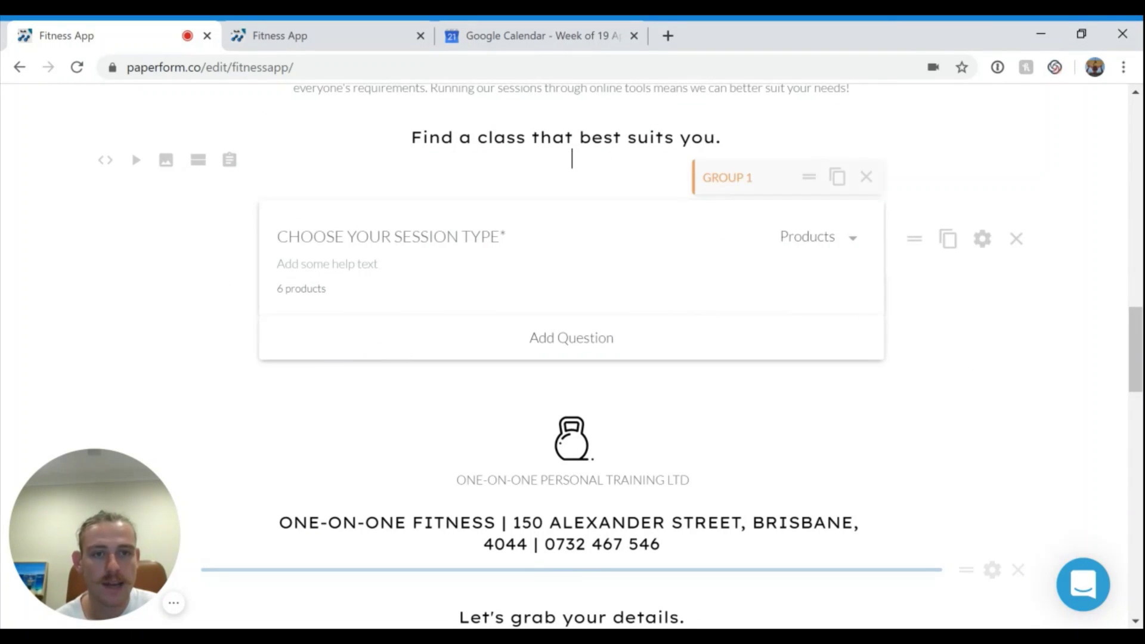
left_click(983, 240)
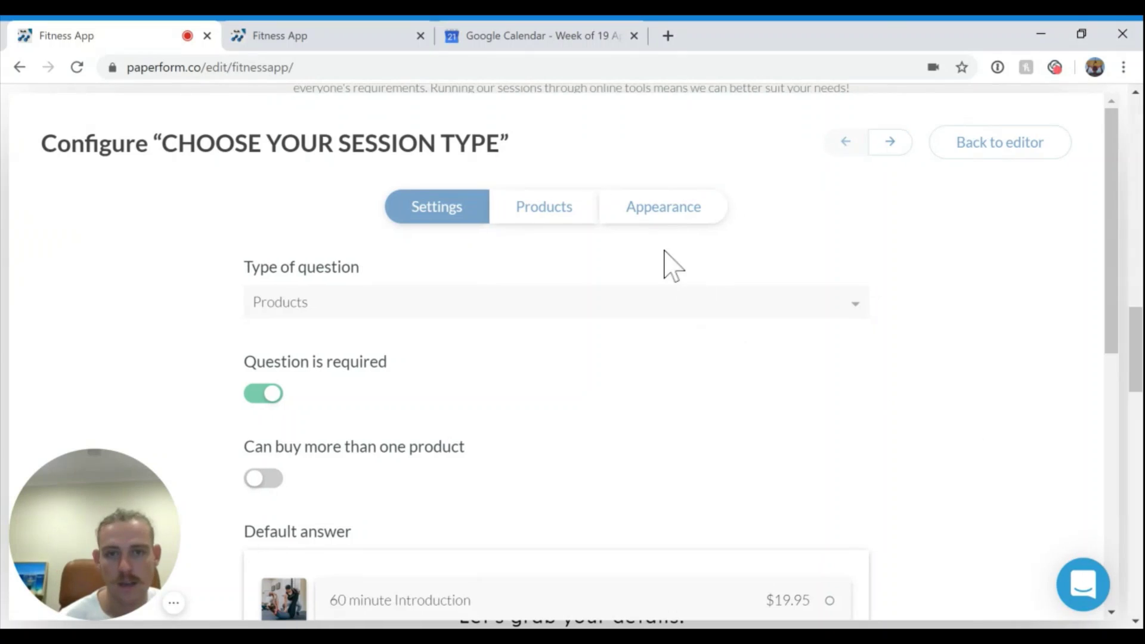
left_click(560, 216)
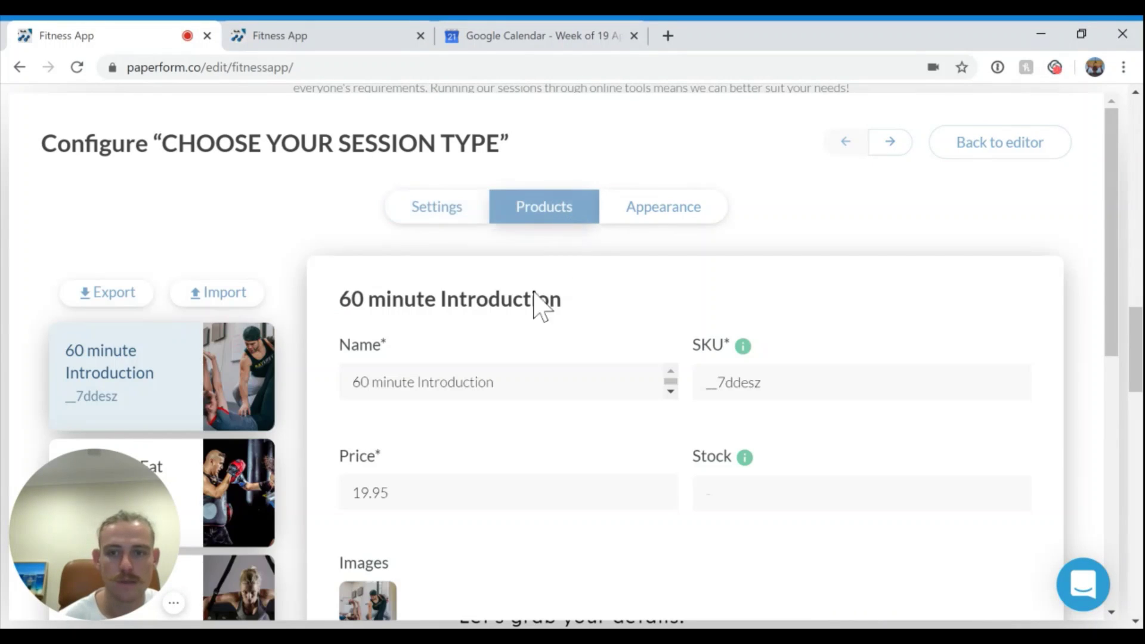
scroll(540, 304, "down", 1)
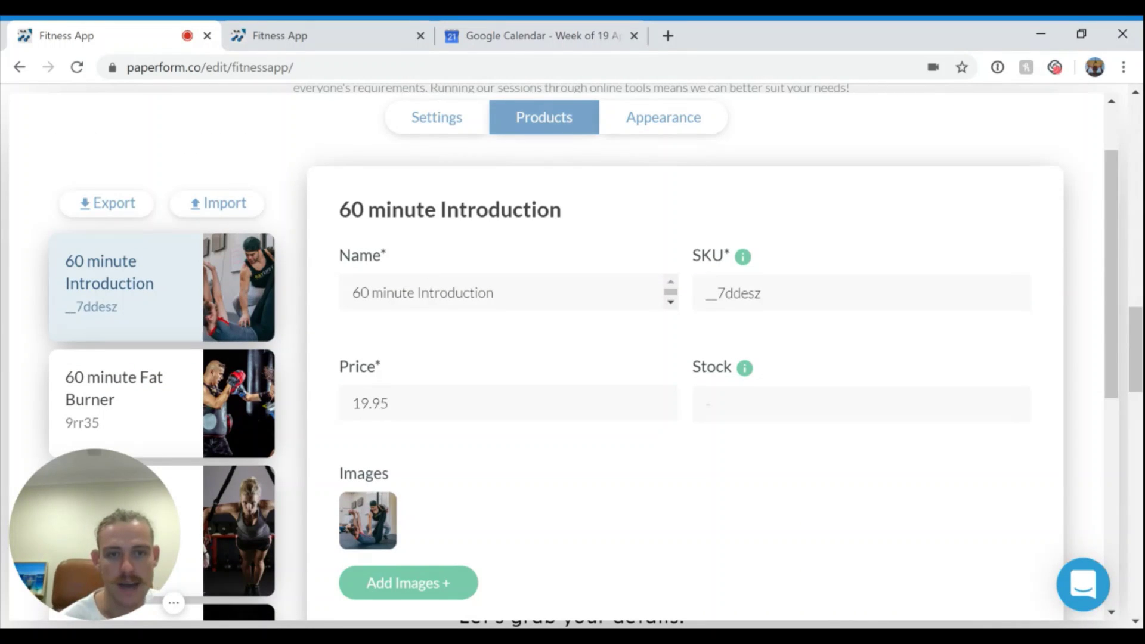
scroll(605, 460, "down", 1)
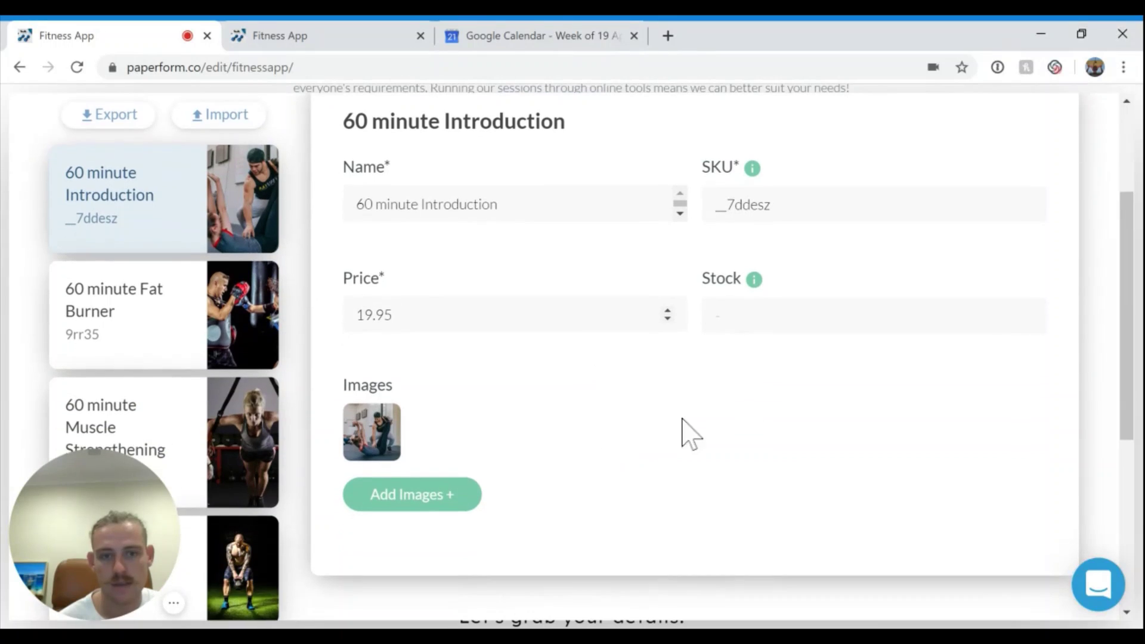
mouse_move(371, 447)
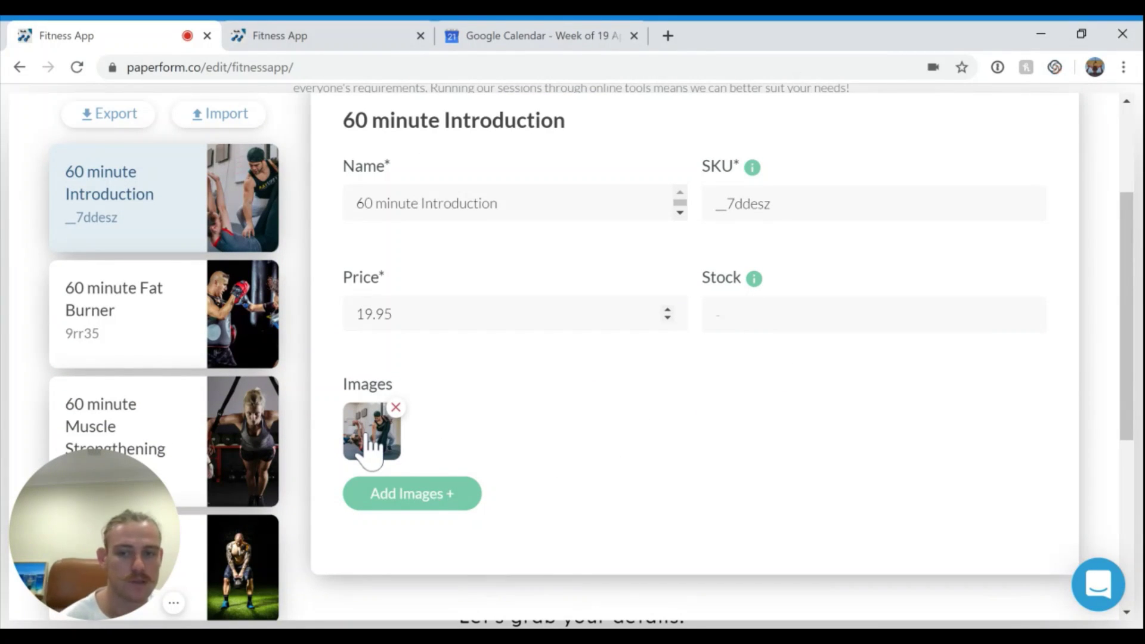
scroll(441, 452, "up", 2)
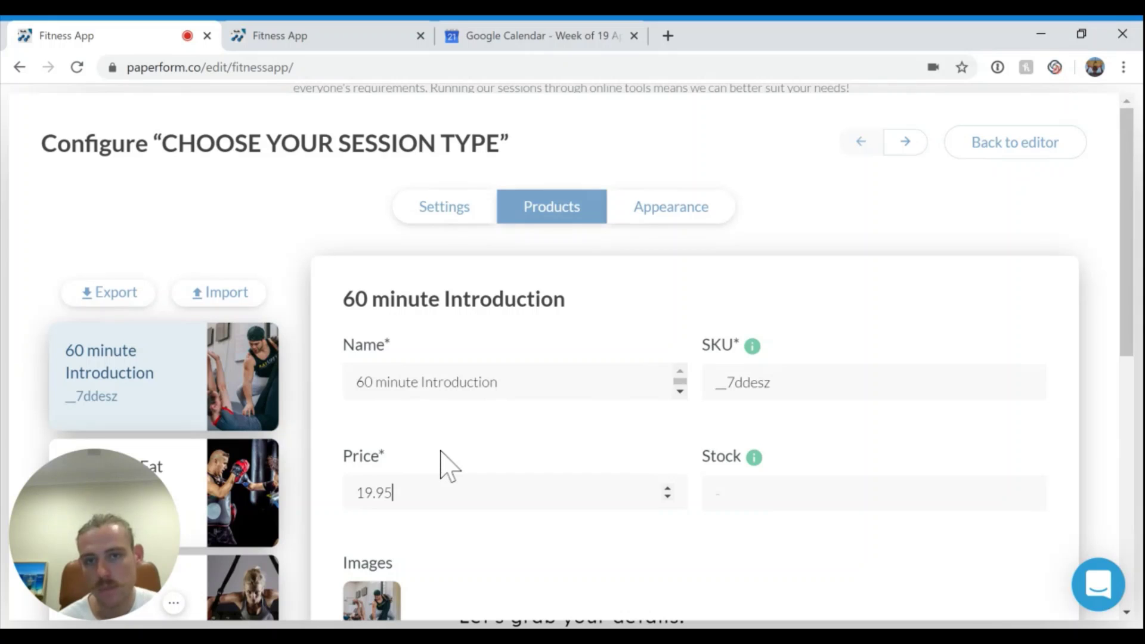
left_click(449, 217)
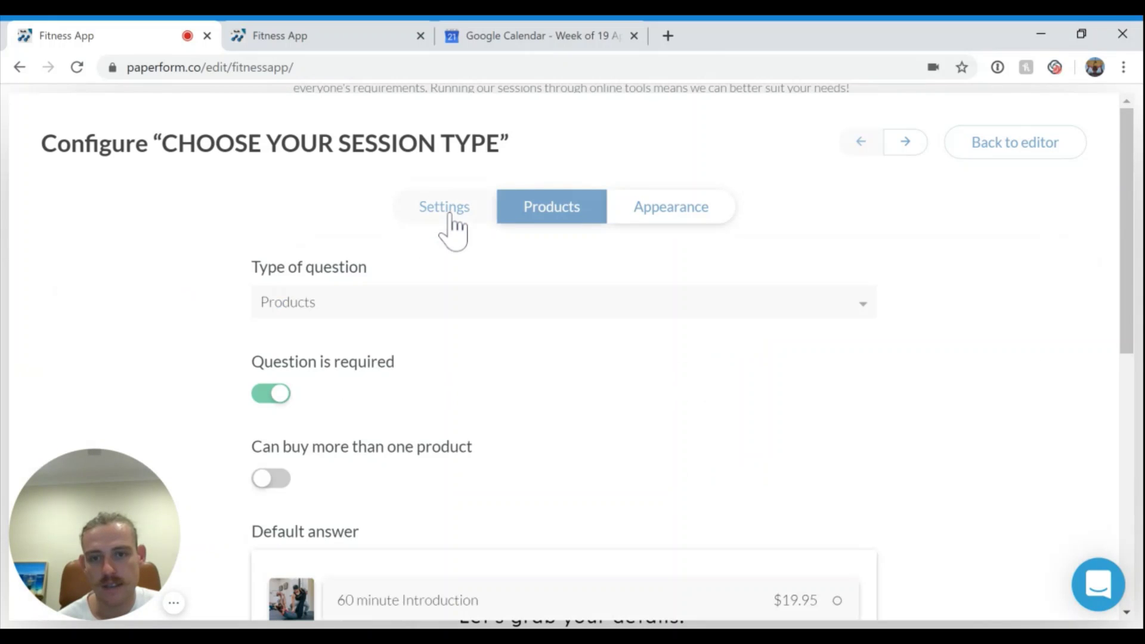
scroll(238, 471, "down", 2)
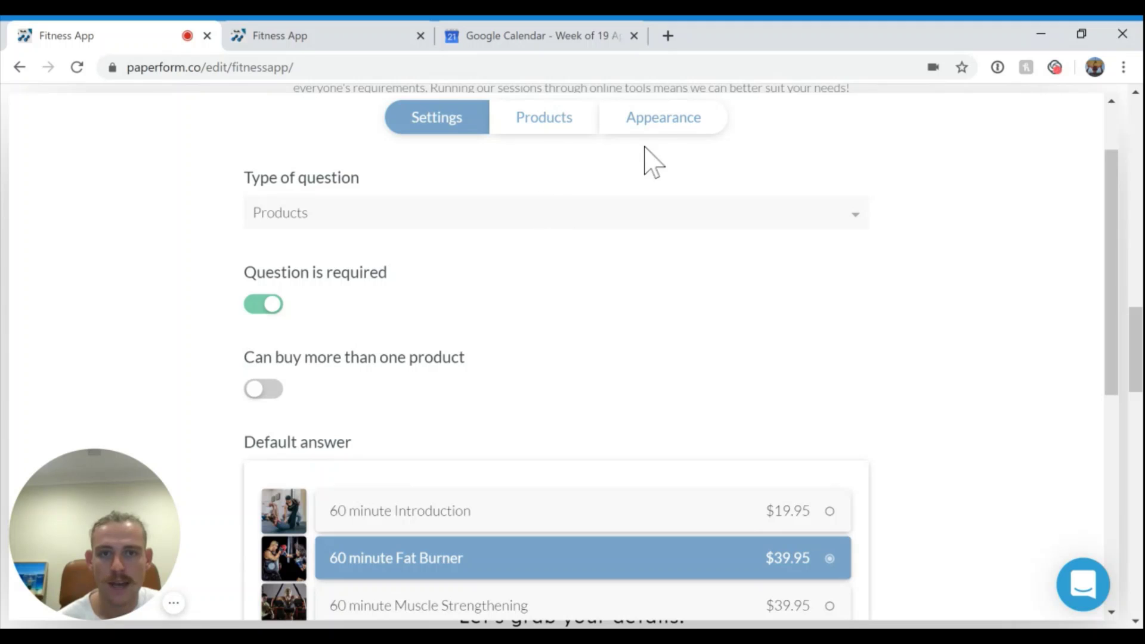
Try the Card layout for the session type products, restore the List layout and return to the editor.
left_click(636, 127)
scroll(454, 357, "down", 2)
left_click(276, 222)
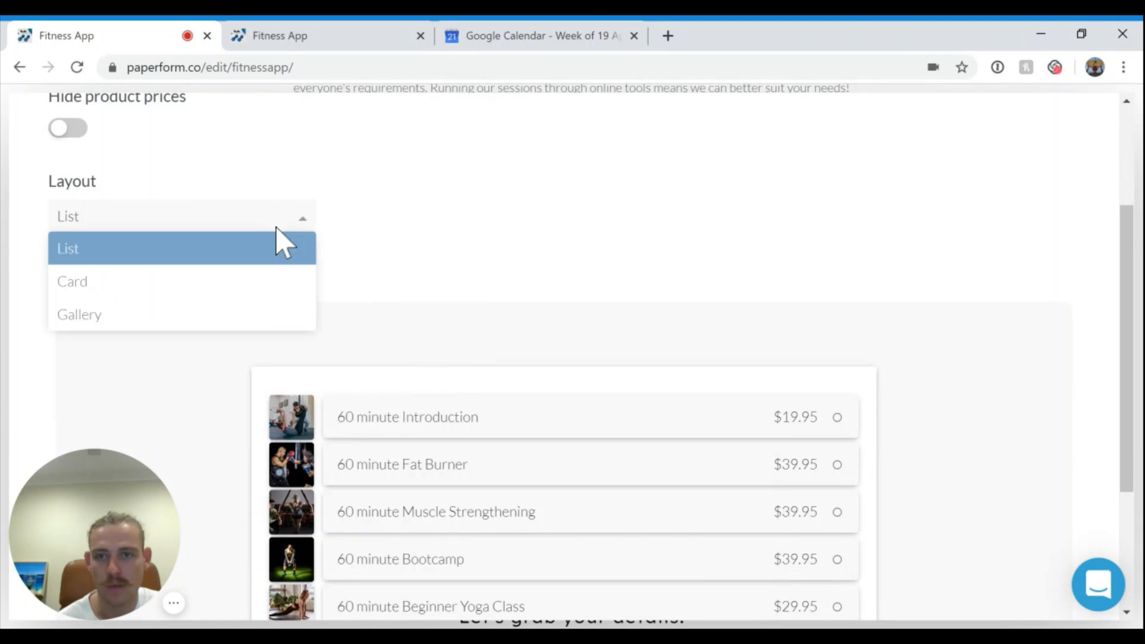
left_click(254, 281)
left_click(276, 223)
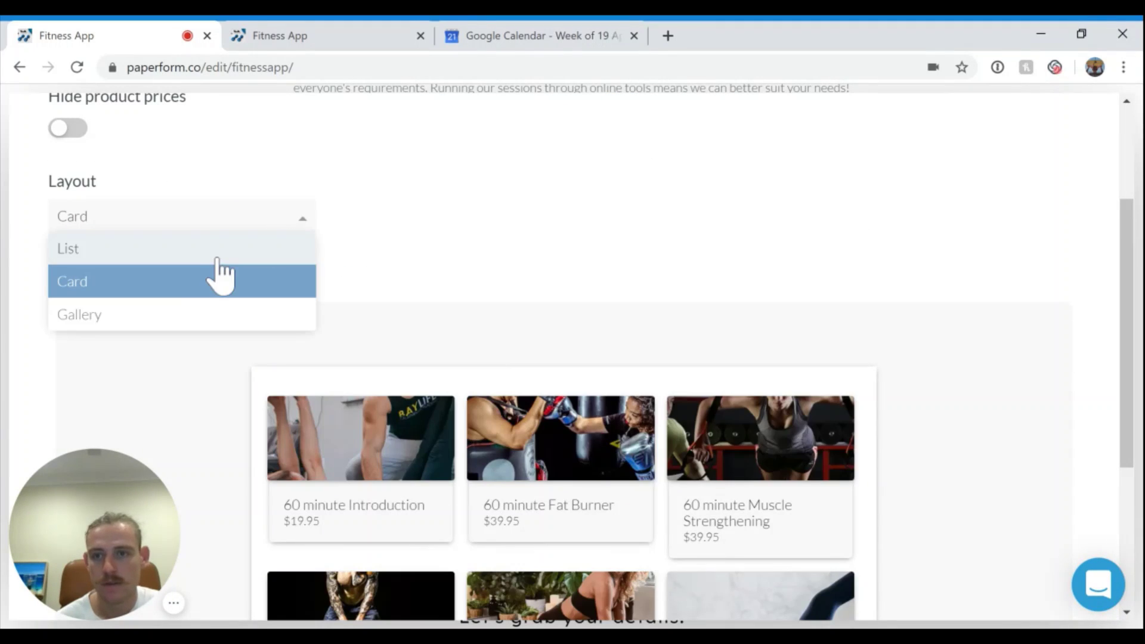
left_click(196, 253)
scroll(570, 250, "up", 3)
left_click(994, 154)
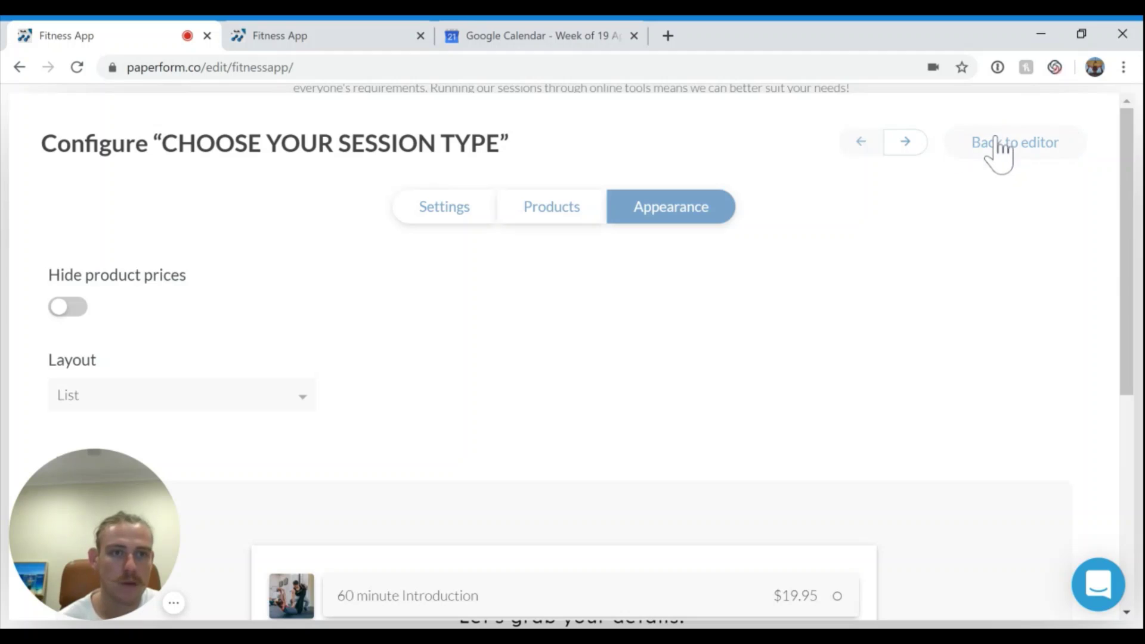
Examine the kettlebell logo, business name and contact line below the session type question.
scroll(582, 364, "down", 1)
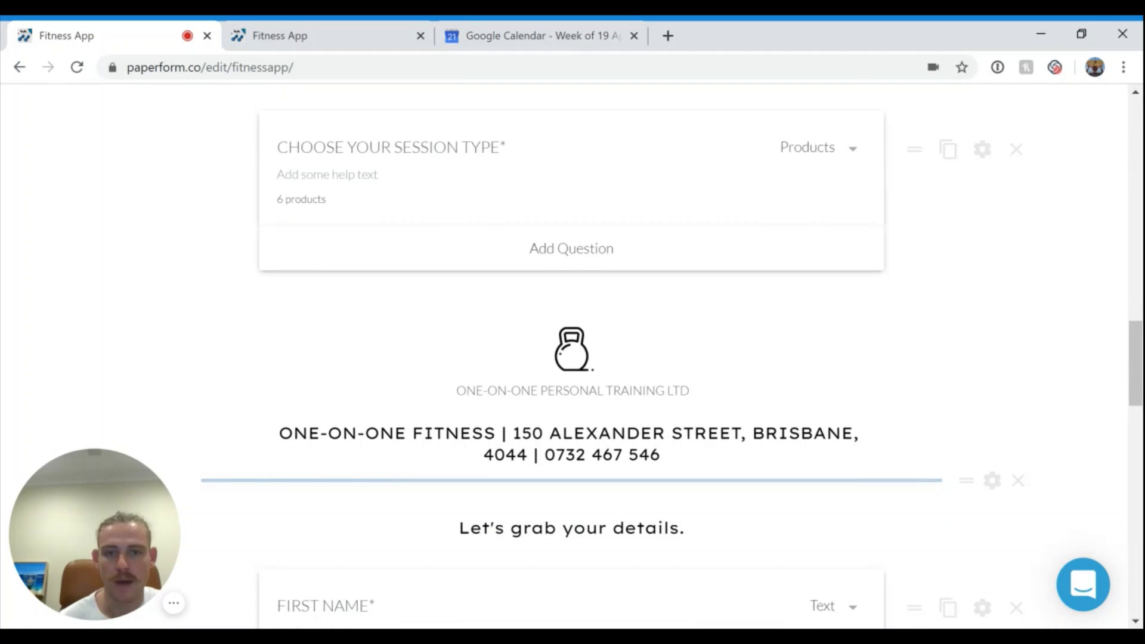
left_click(579, 360)
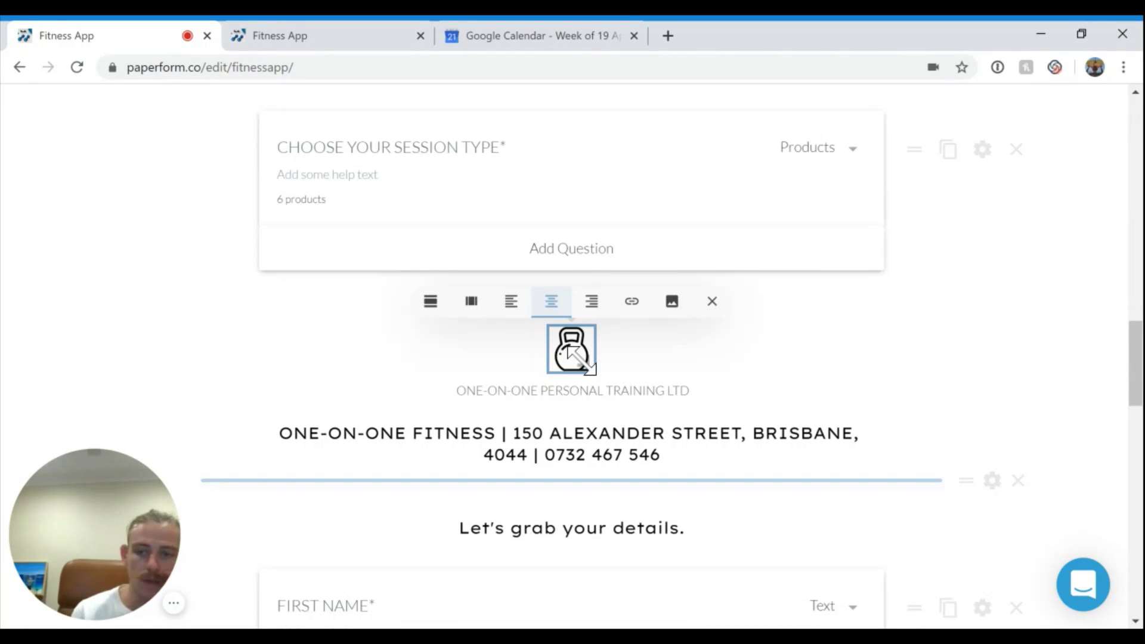
left_click(682, 314)
left_click_drag(690, 391, 487, 391)
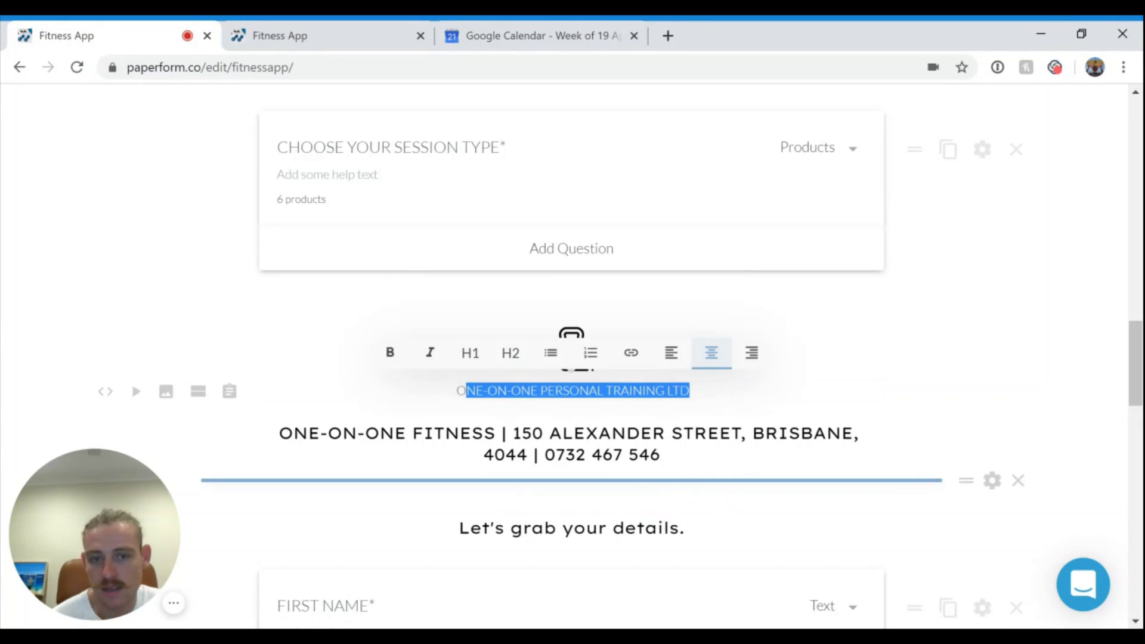
left_click(671, 433)
left_click_drag(660, 454, 292, 433)
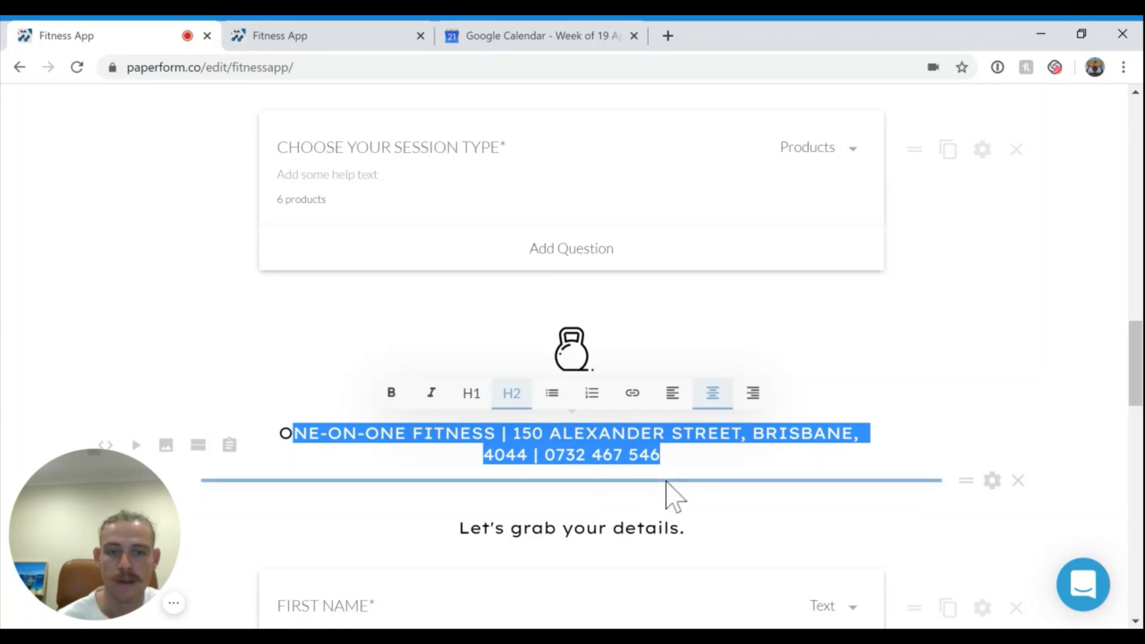
key("Right")
Open the configuration of the break above "Let's grab your details.", review its page visibility condition options and return to the editor.
scroll(704, 495, "down", 3)
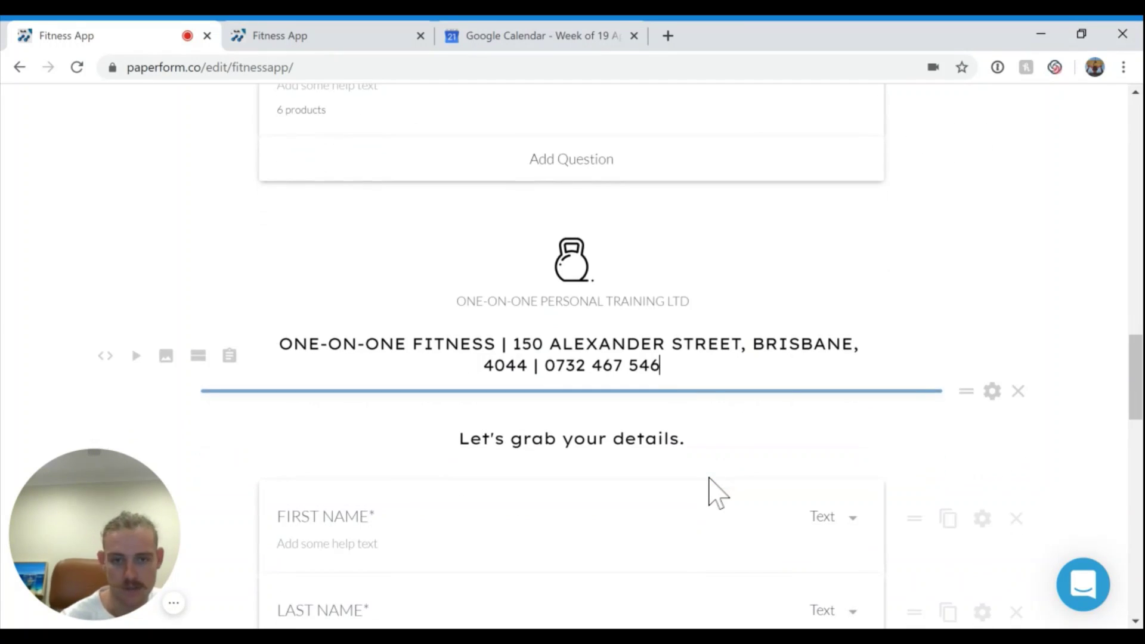
scroll(584, 433, "down", 2)
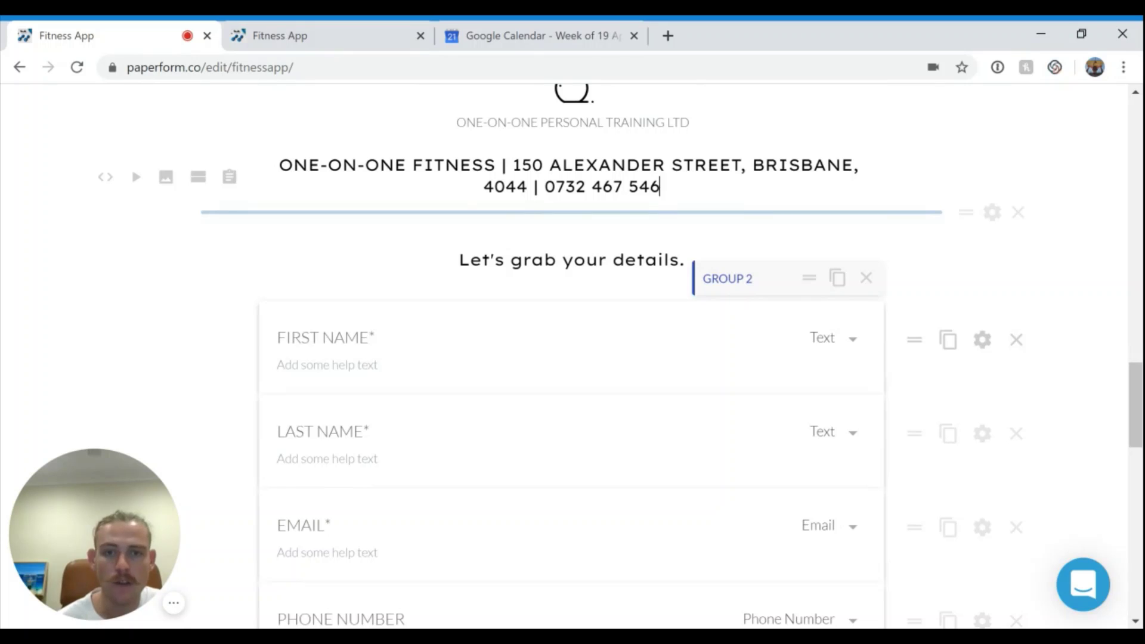
left_click(992, 213)
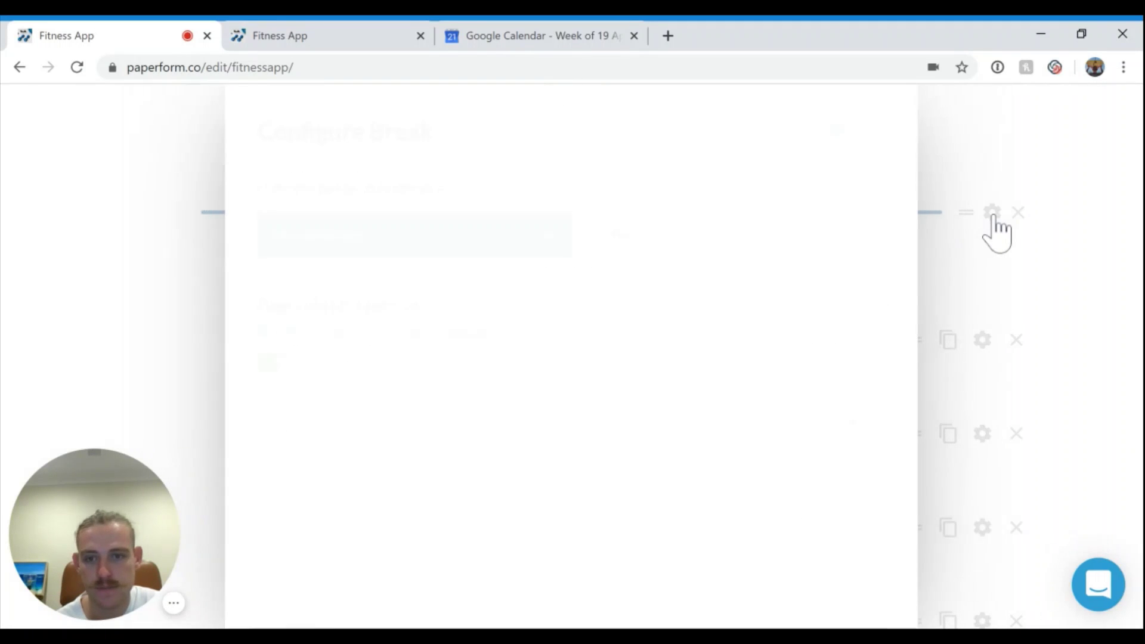
left_click(420, 432)
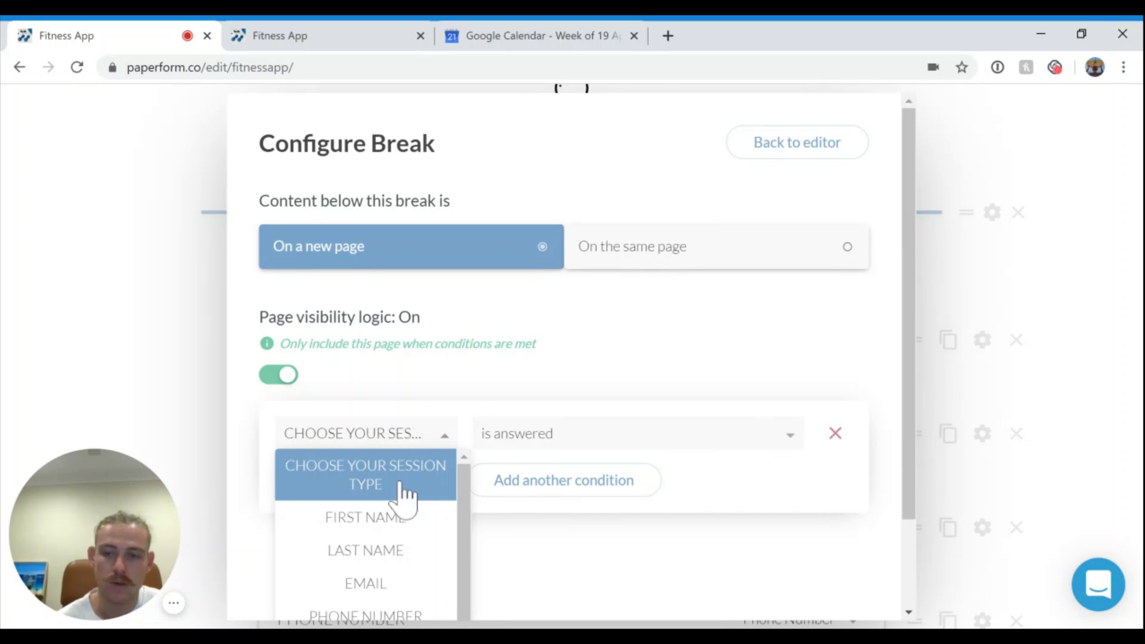
left_click(78, 337)
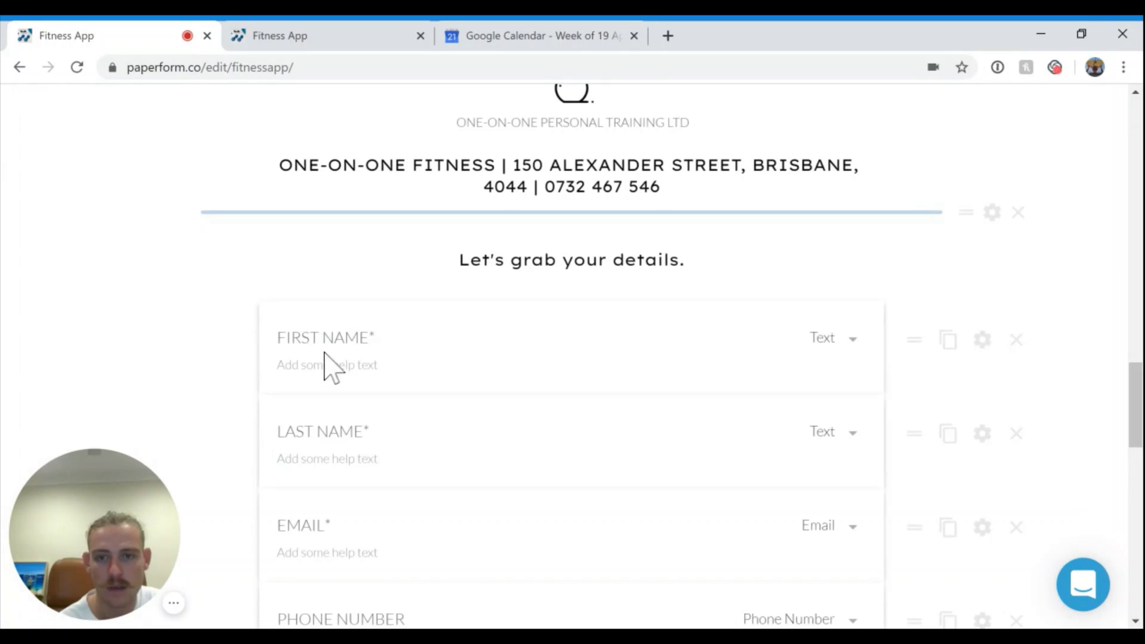
Review the client details questions from "FIRST NAME" to "Any questions or comments?" and continue to the "Book your session" question.
scroll(332, 367, "down", 1)
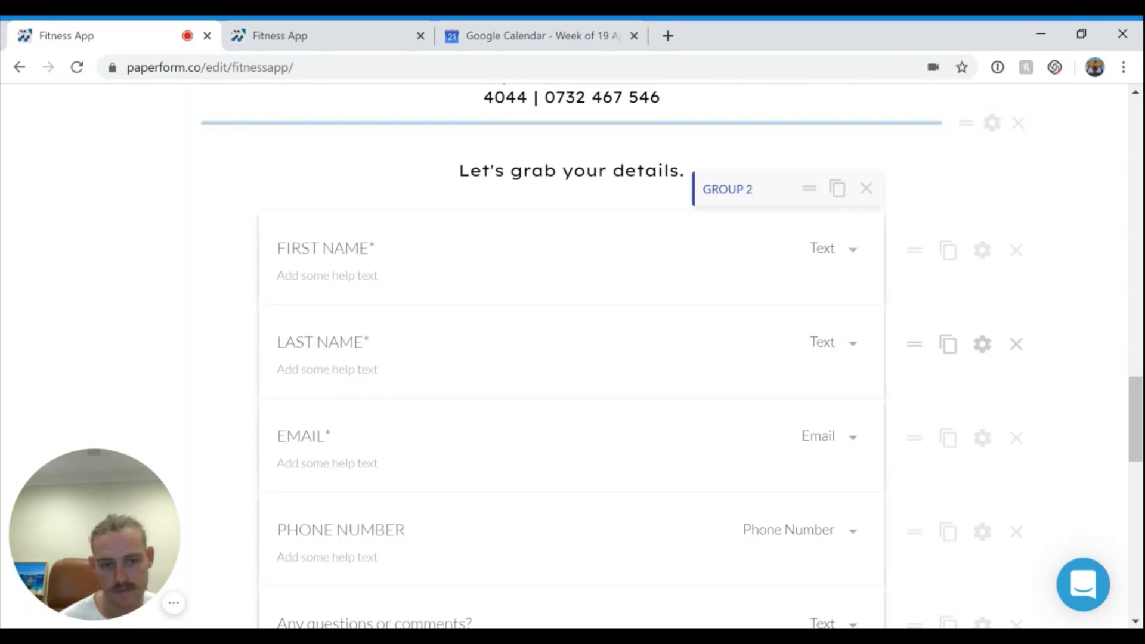
scroll(571, 357, "down", 1)
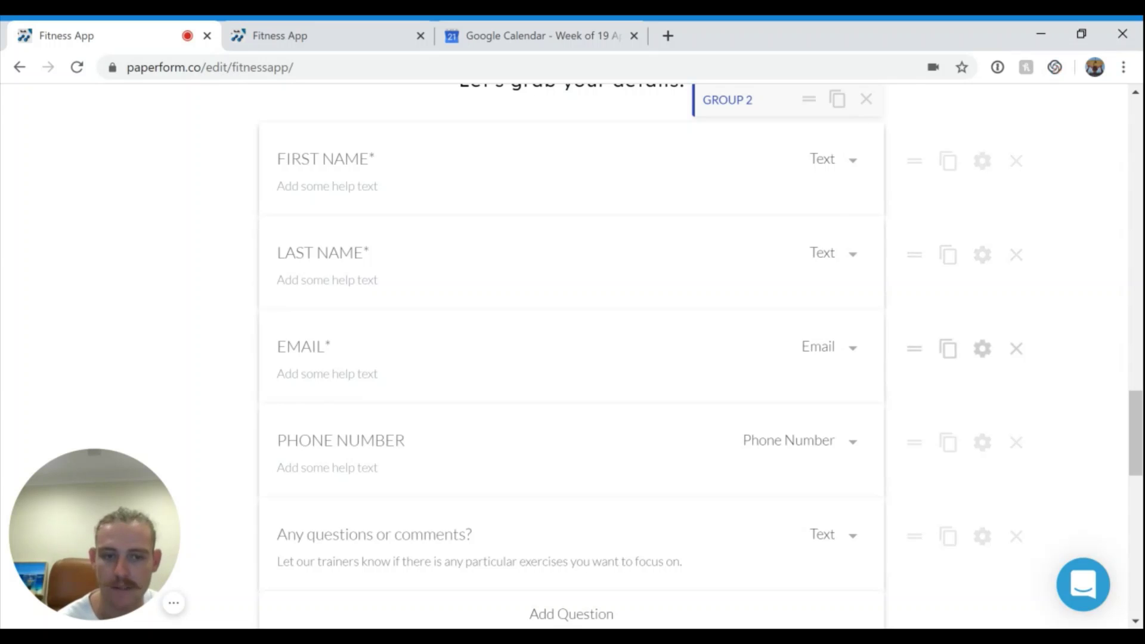
scroll(570, 614, "down", 2)
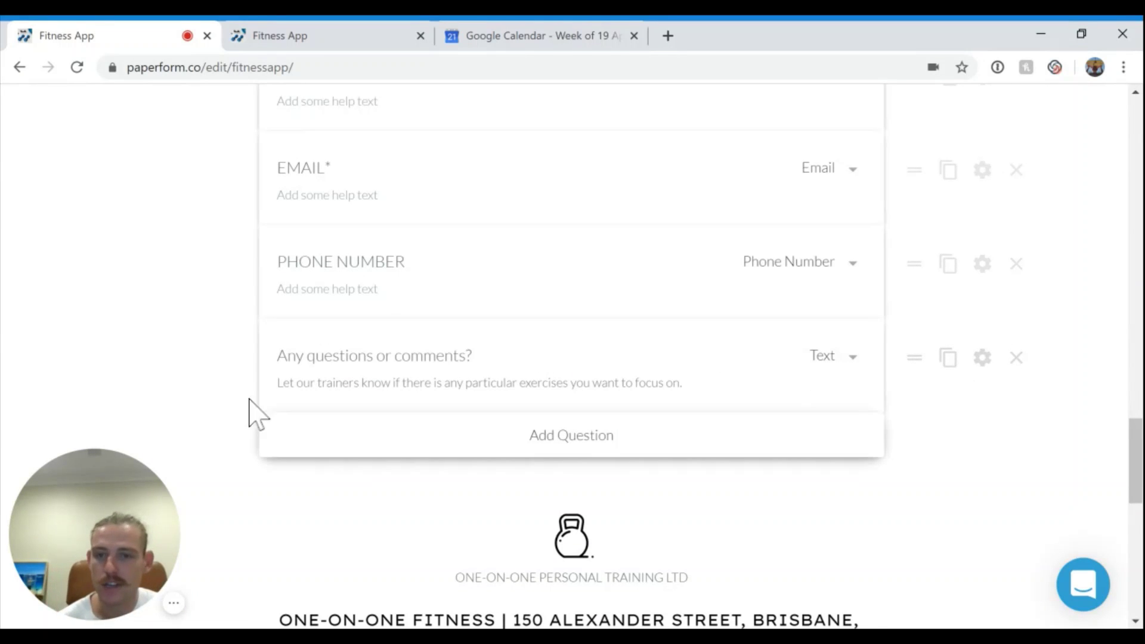
left_click(324, 356)
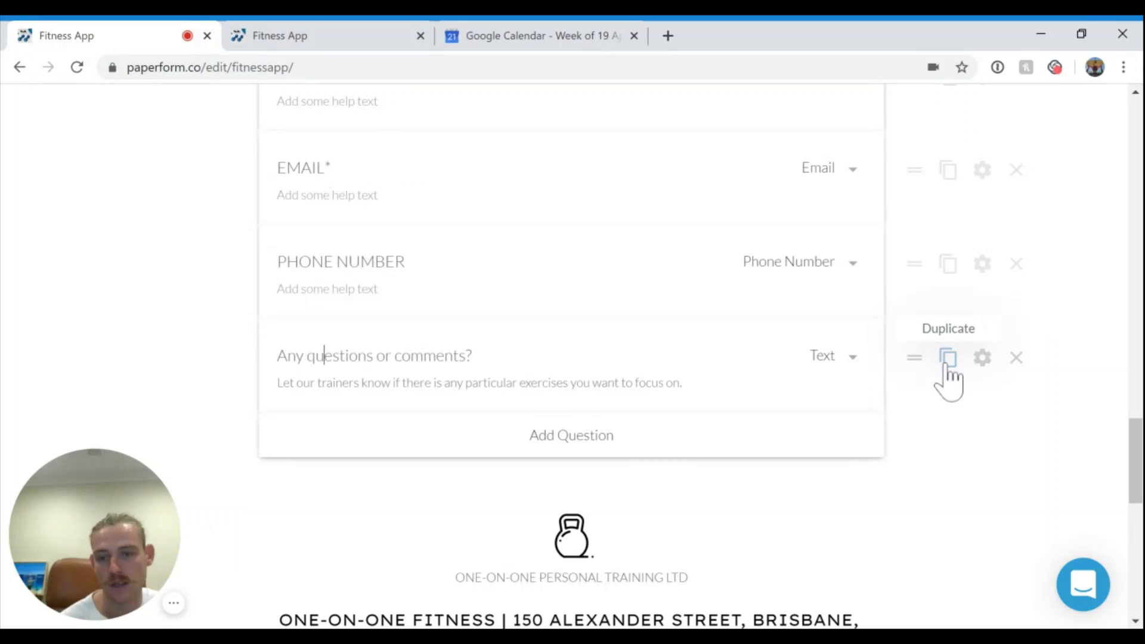
scroll(948, 377, "down", 3)
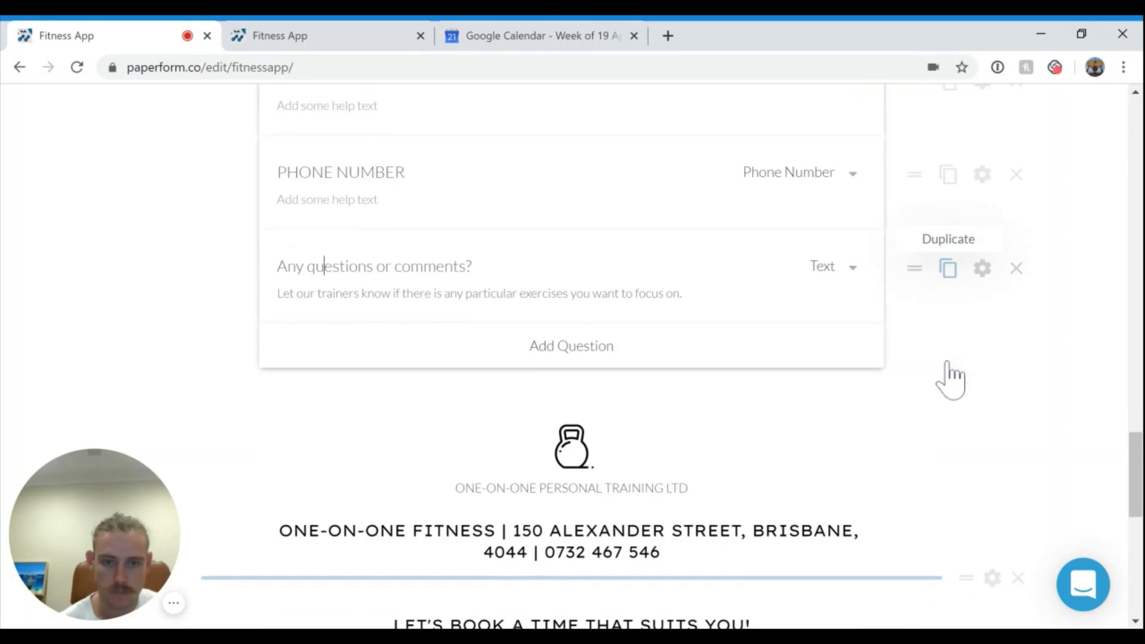
scroll(951, 376, "down", 1)
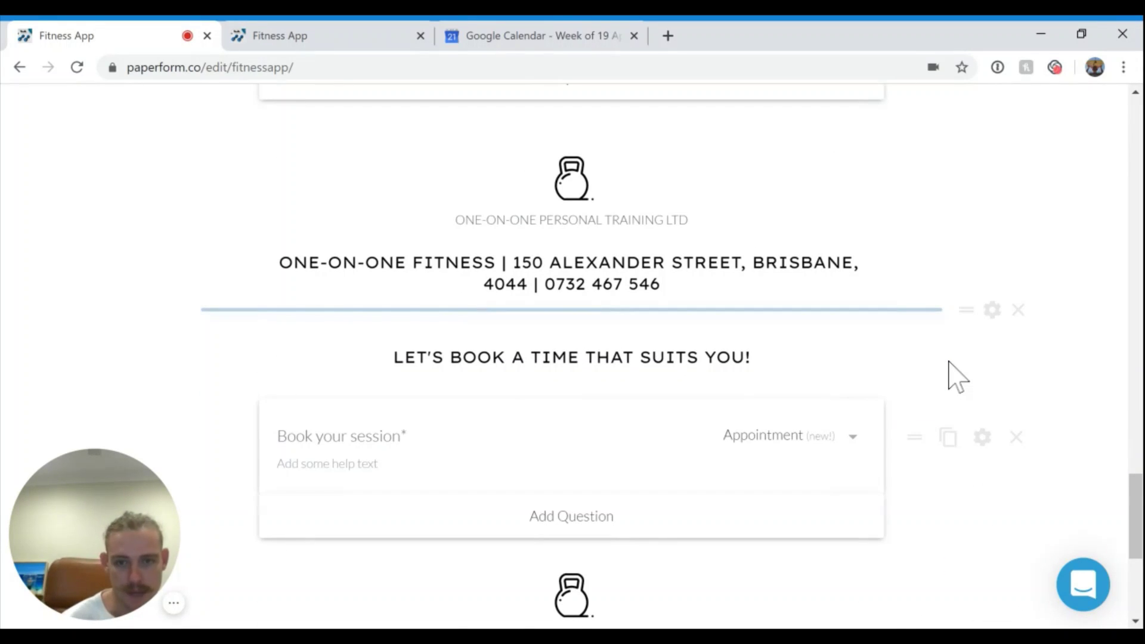
scroll(957, 376, "down", 1)
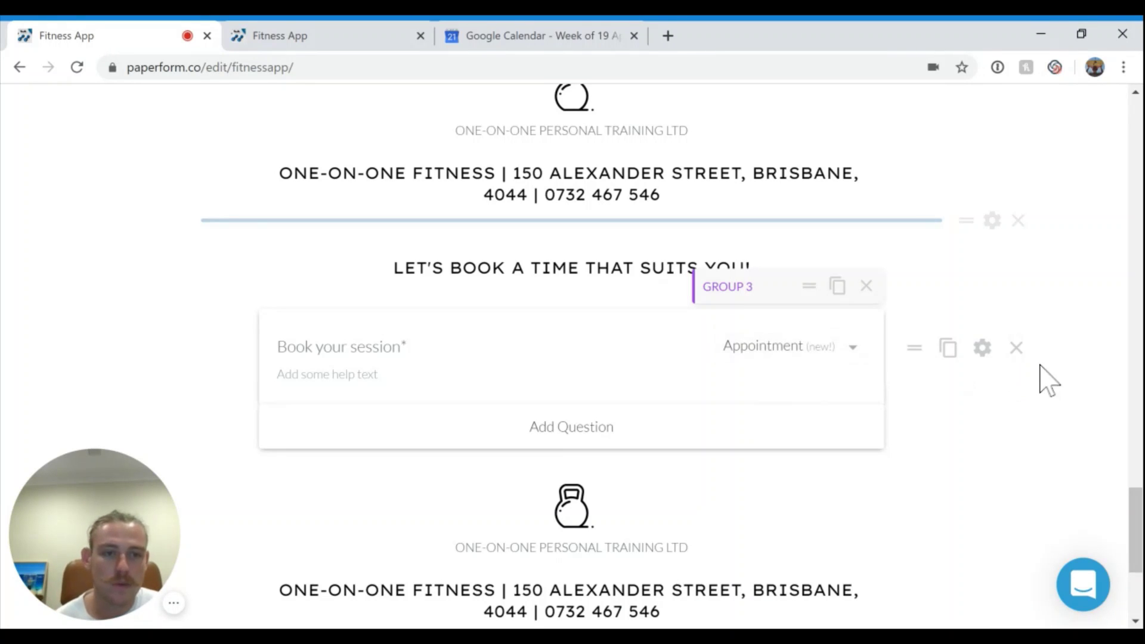
Open the configuration of the "Book your session" question and review its event title, description, start time interval, length and invite settings.
left_click(982, 348)
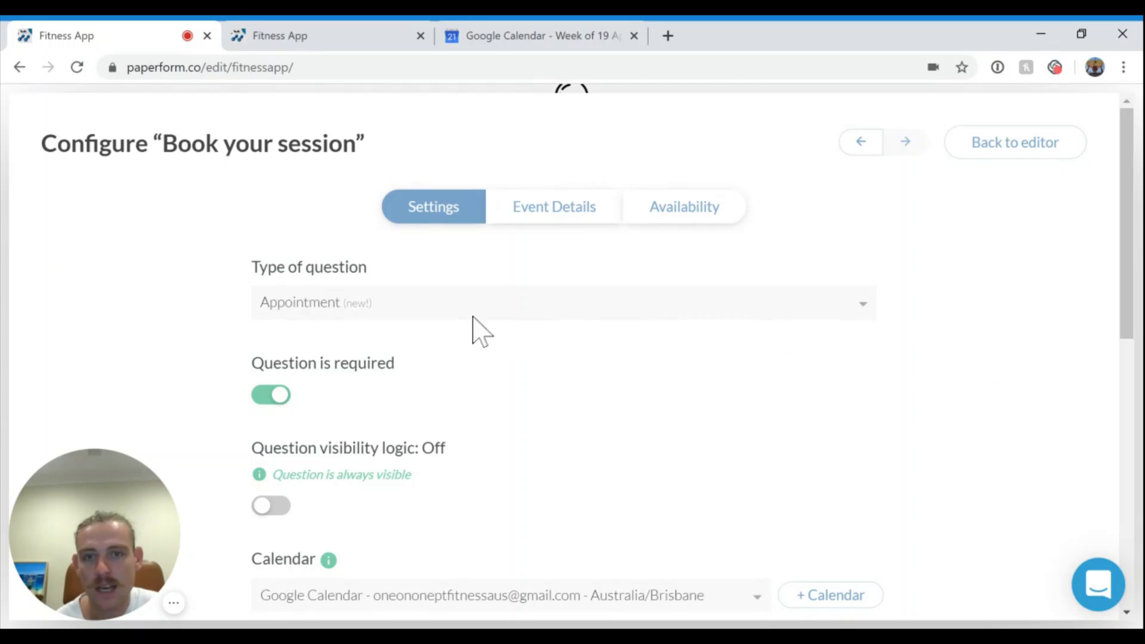
left_click(557, 235)
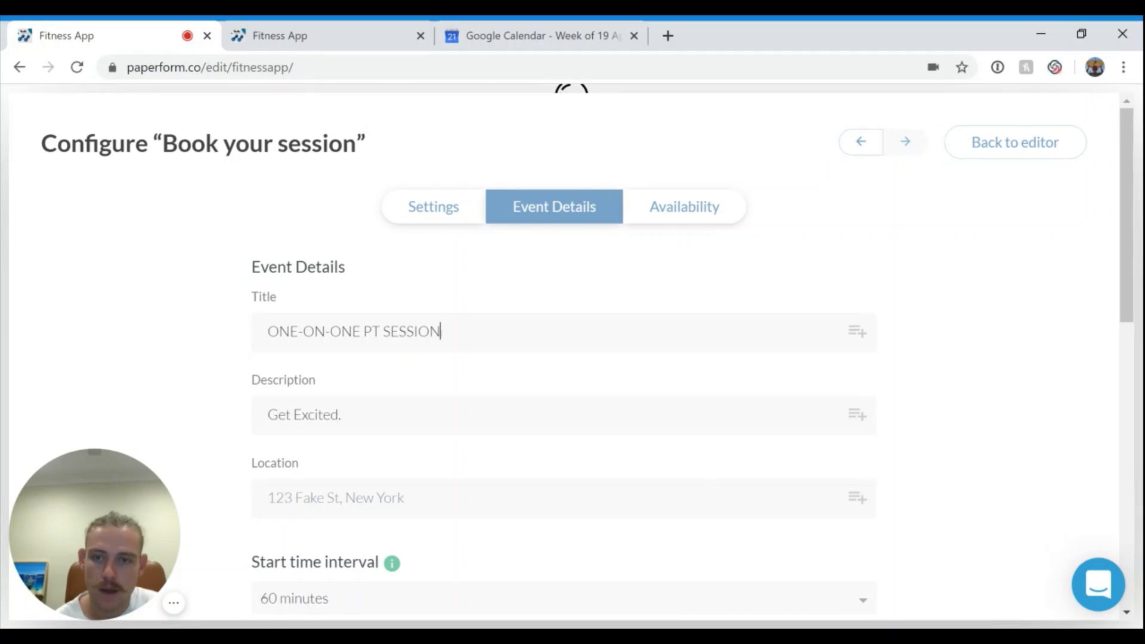
left_click_drag(441, 332, 267, 332)
scroll(578, 382, "down", 2)
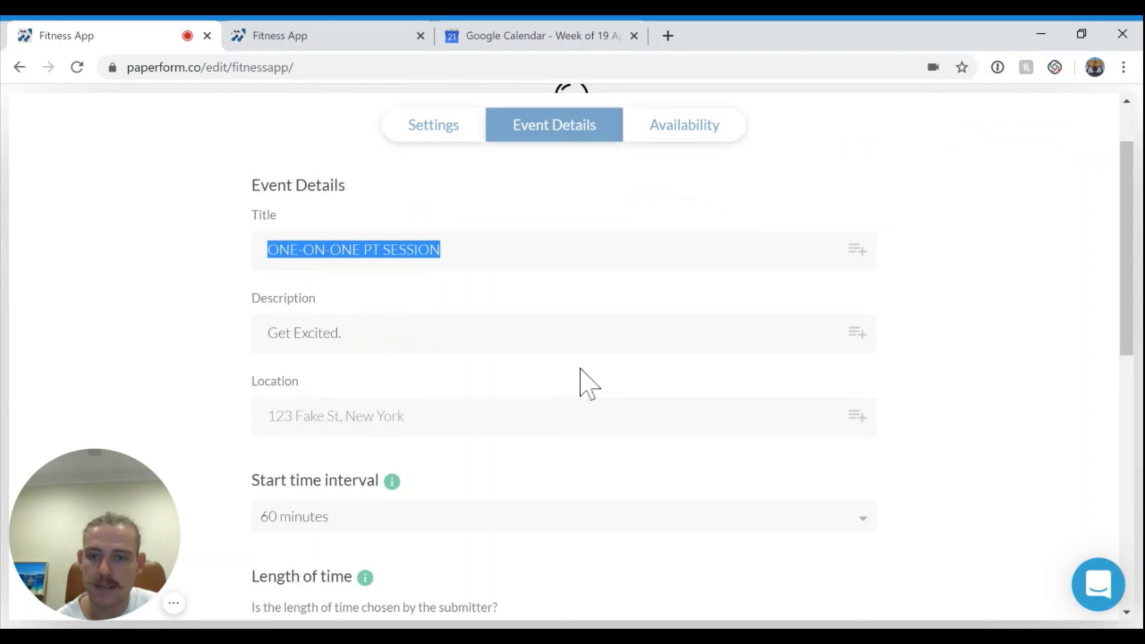
left_click(343, 325)
left_click_drag(342, 325, 266, 339)
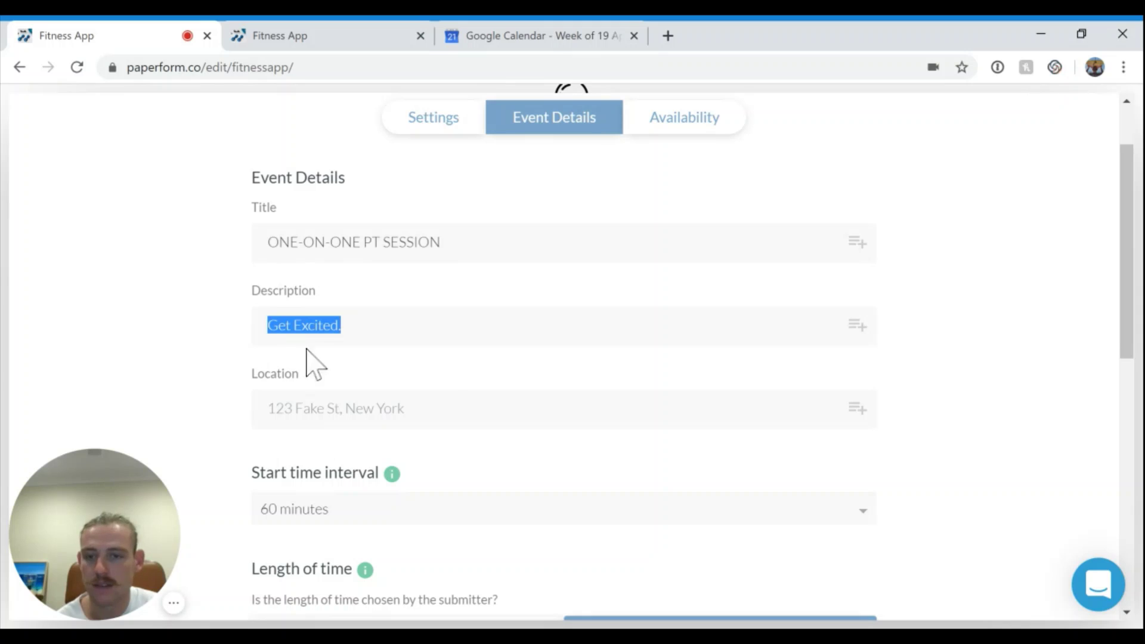
scroll(564, 358, "down", 2)
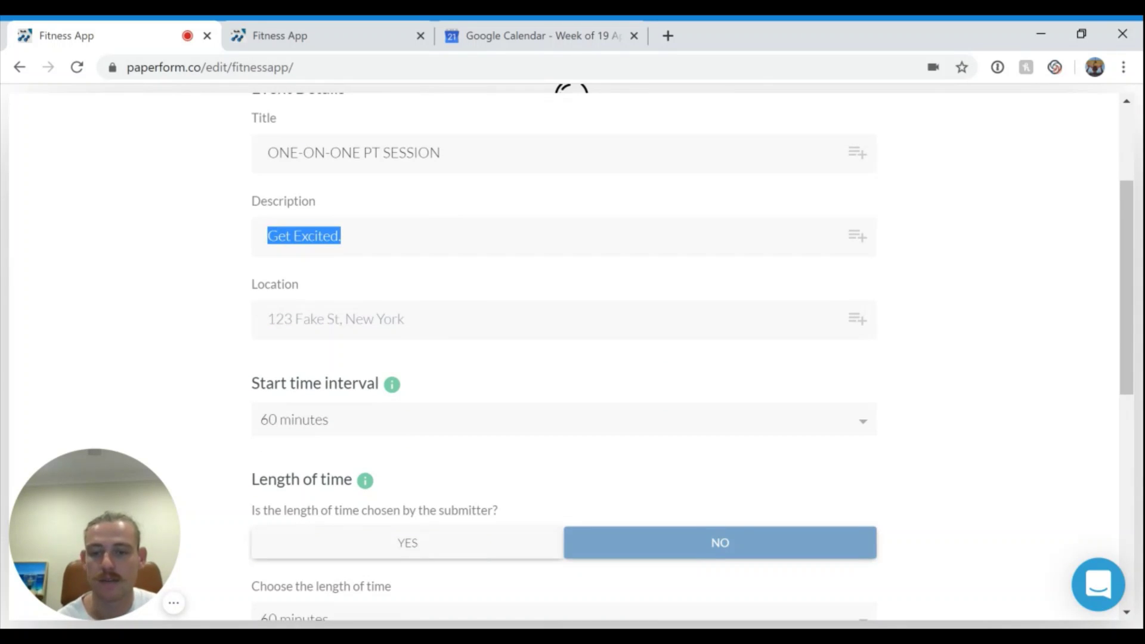
scroll(503, 345, "down", 2)
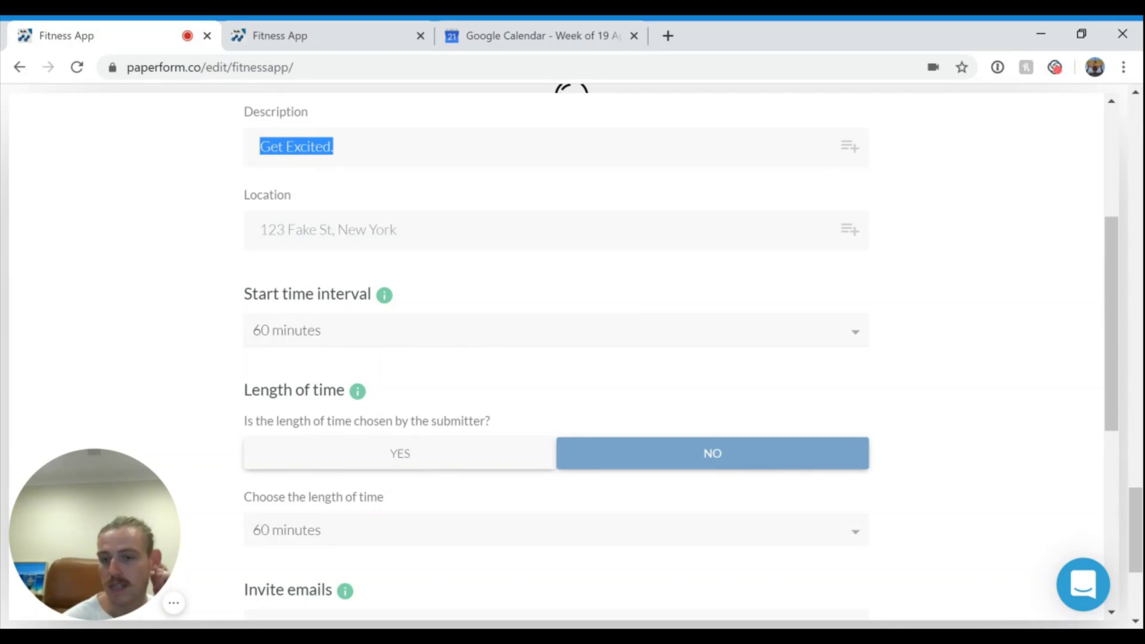
scroll(430, 360, "down", 3)
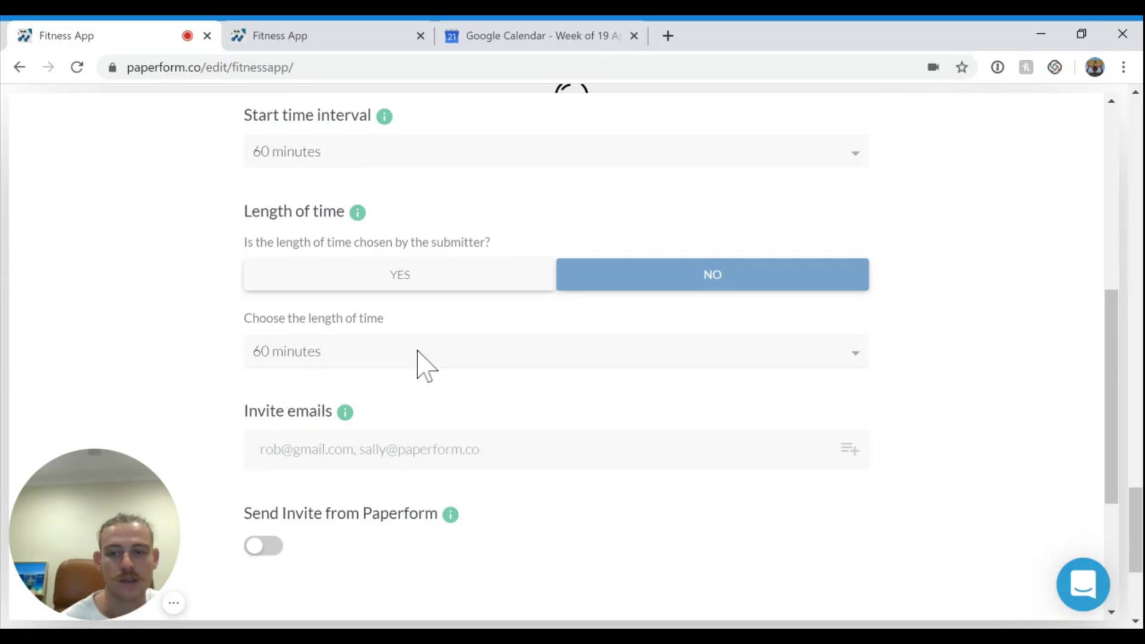
scroll(418, 352, "up", 7)
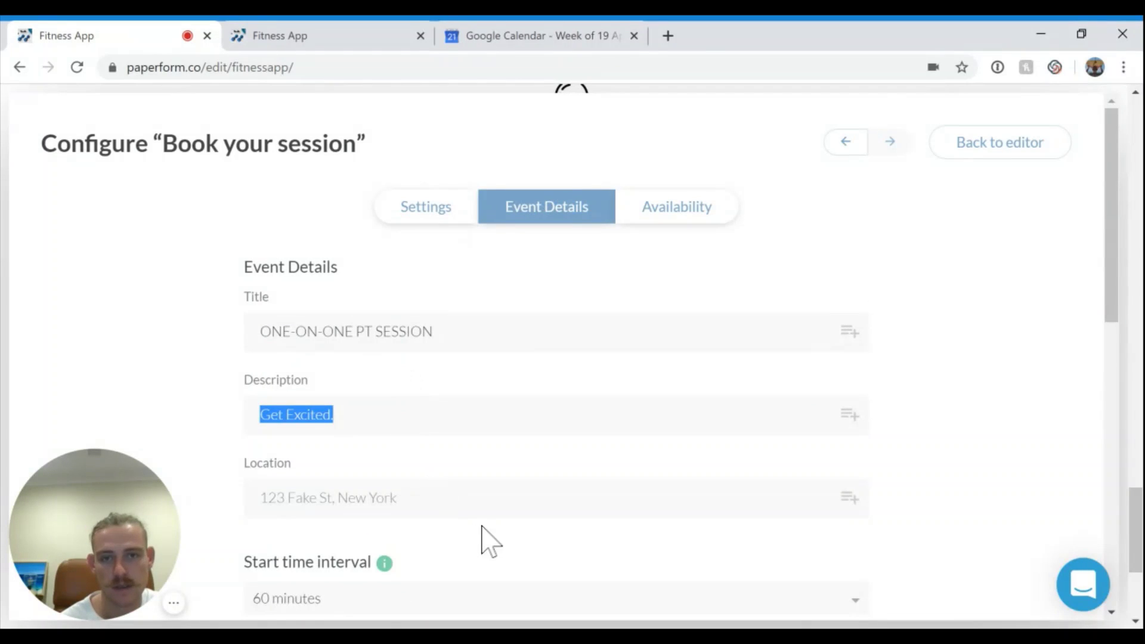
In the appointment's availability settings, remove Wednesday's time slot and add a new one from 6:00 AM to 5:00 PM.
left_click(670, 226)
scroll(670, 268, "down", 2)
scroll(677, 278, "down", 2)
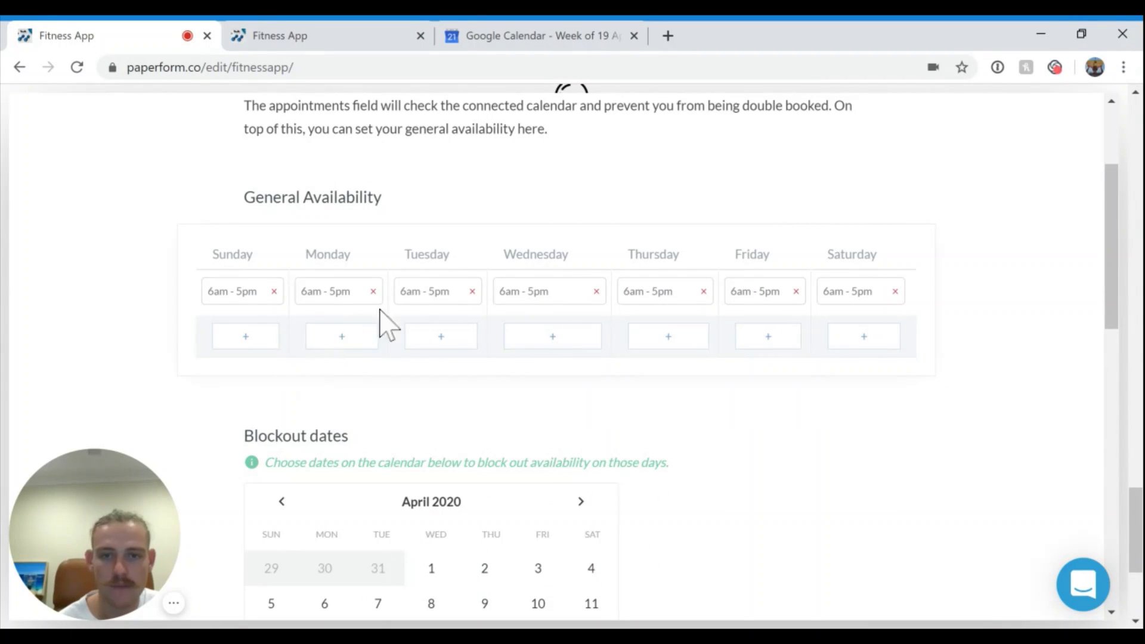
left_click(597, 292)
left_click(582, 343)
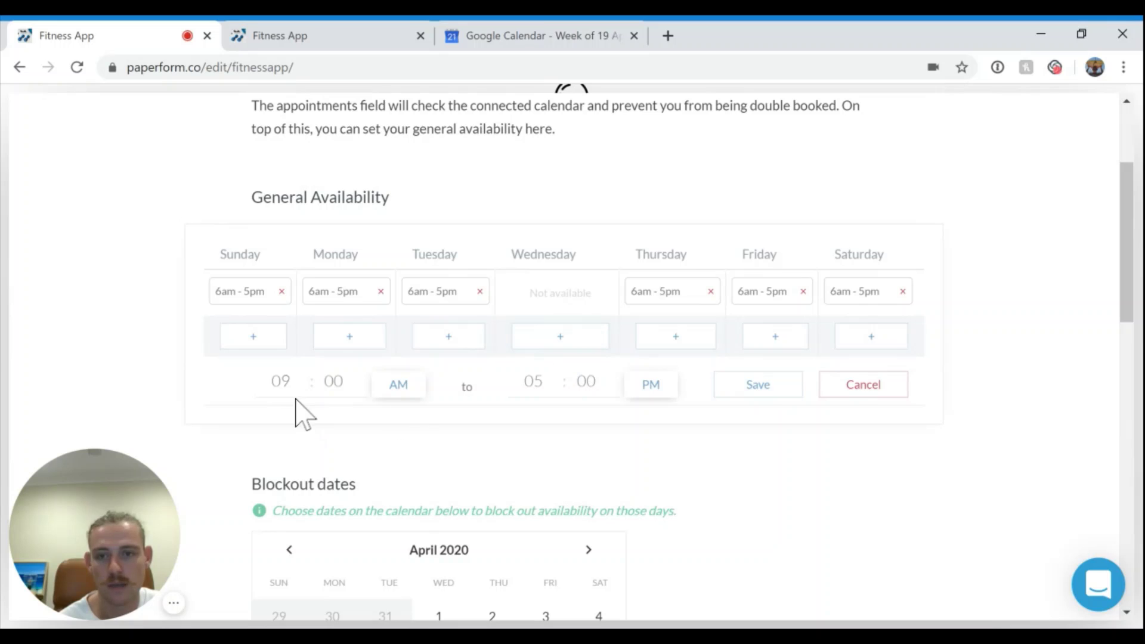
type("18")
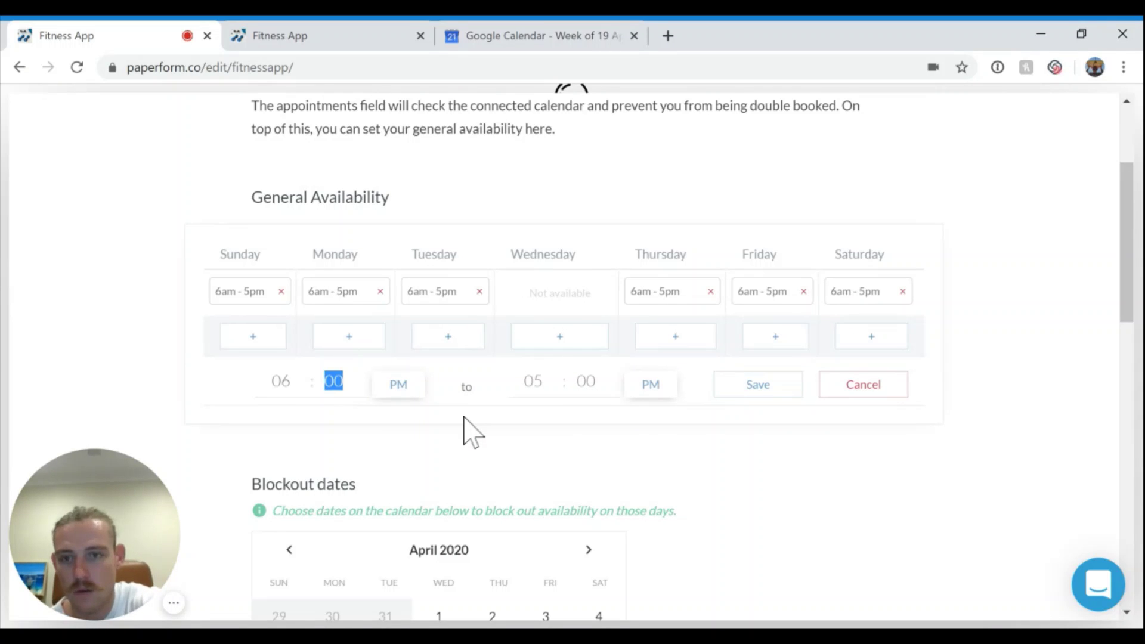
left_click(404, 395)
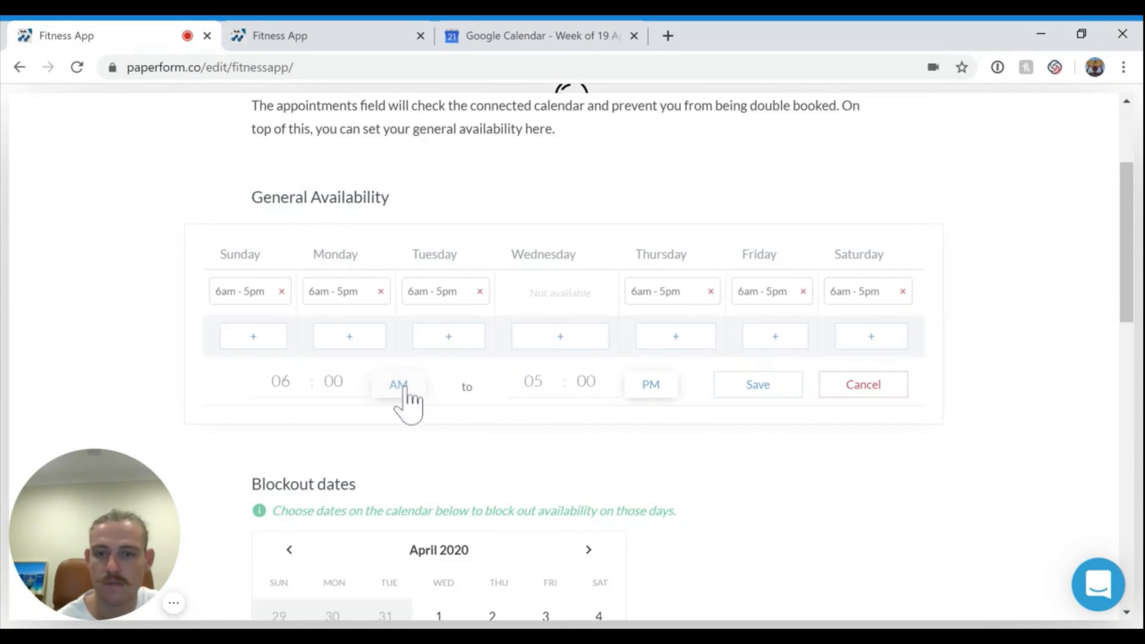
left_click(763, 393)
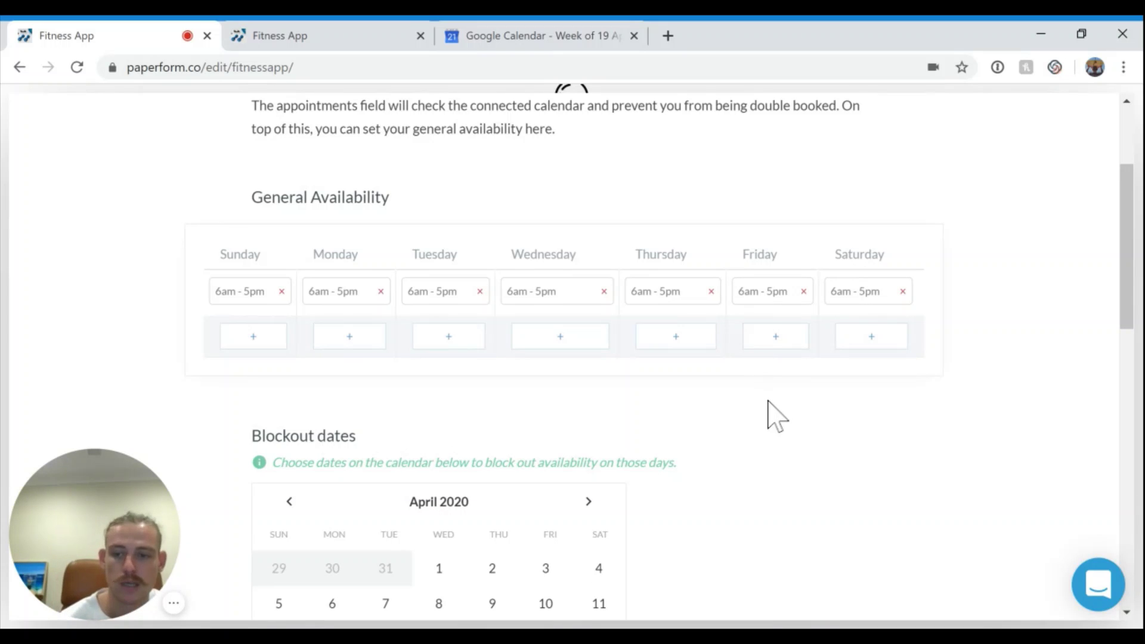
Block out April 21 to 22, 2020 for appointments and pick April 23 as the start of another blockout.
scroll(775, 408, "down", 3)
scroll(775, 417, "down", 2)
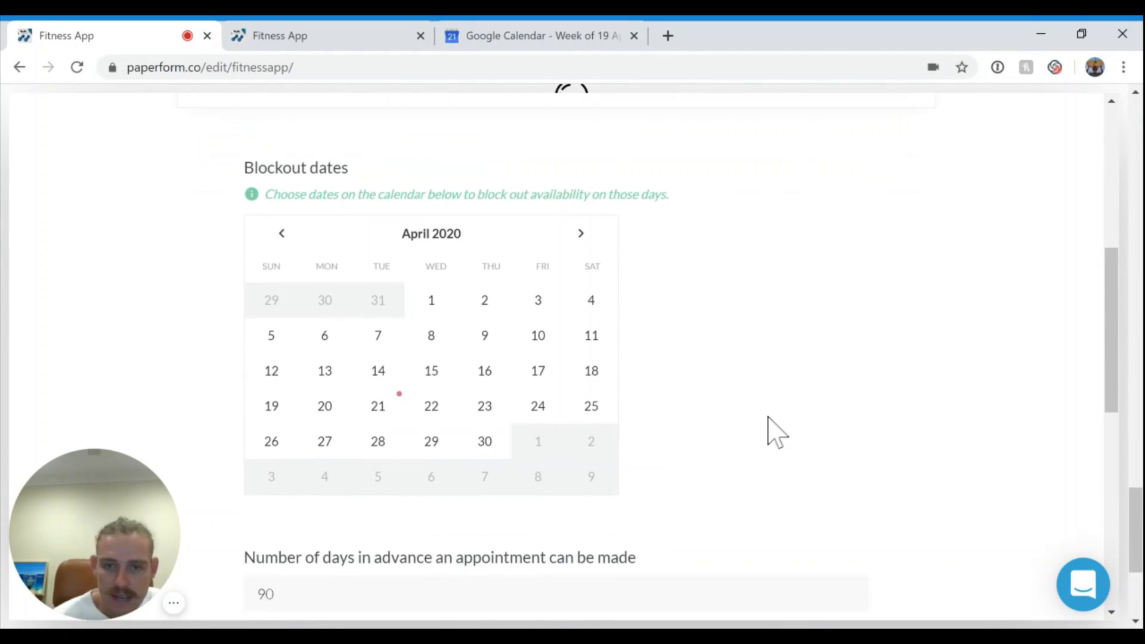
left_click(375, 408)
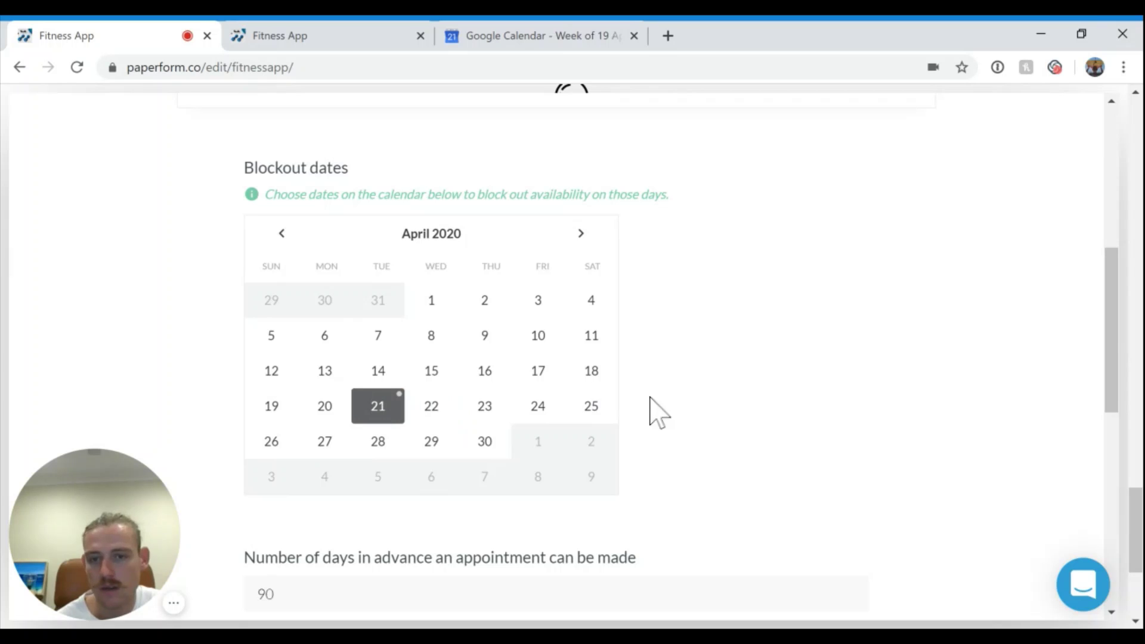
left_click(433, 408)
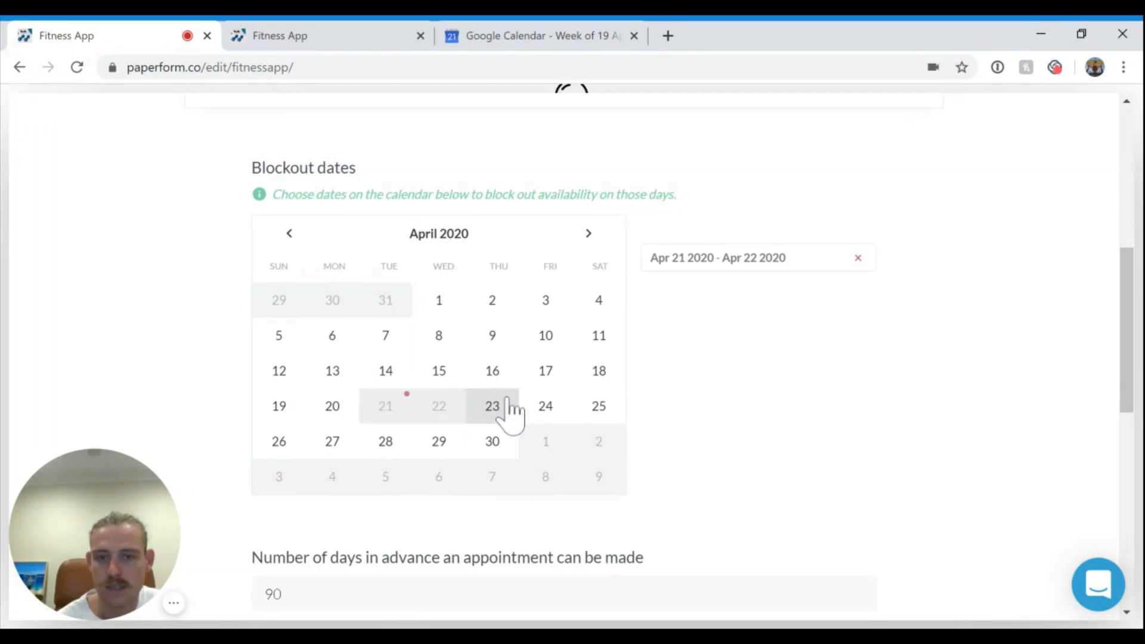
left_click(511, 413)
Review the advance booking and daily appointment limits, highlighting the minimum number of hours notice.
scroll(880, 455, "down", 2)
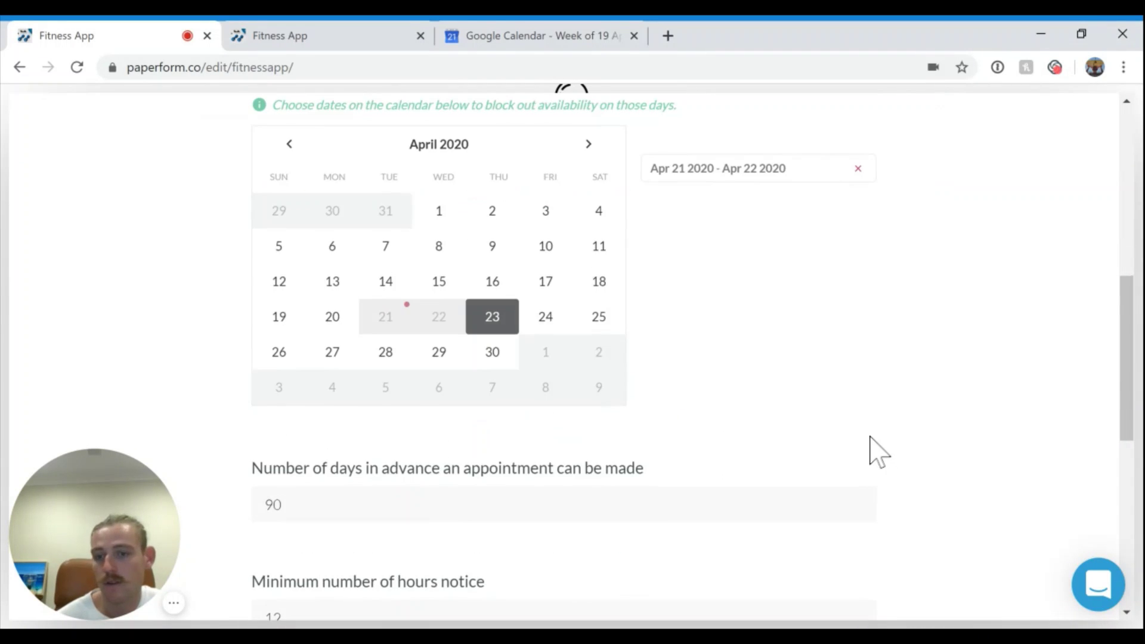
scroll(880, 455, "down", 6)
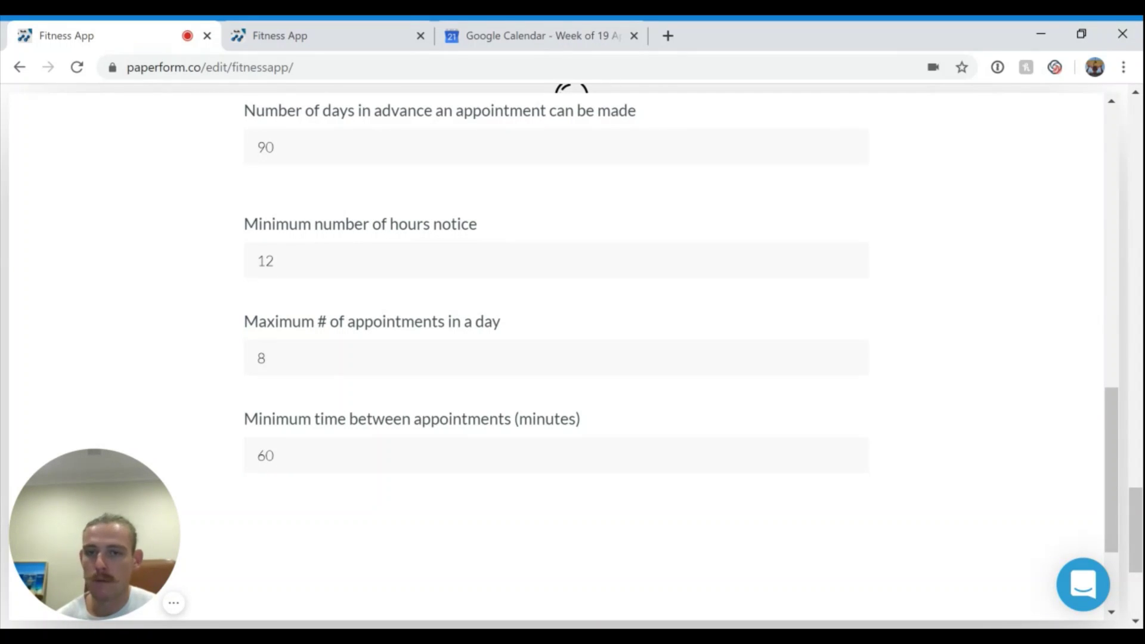
double_click(273, 261)
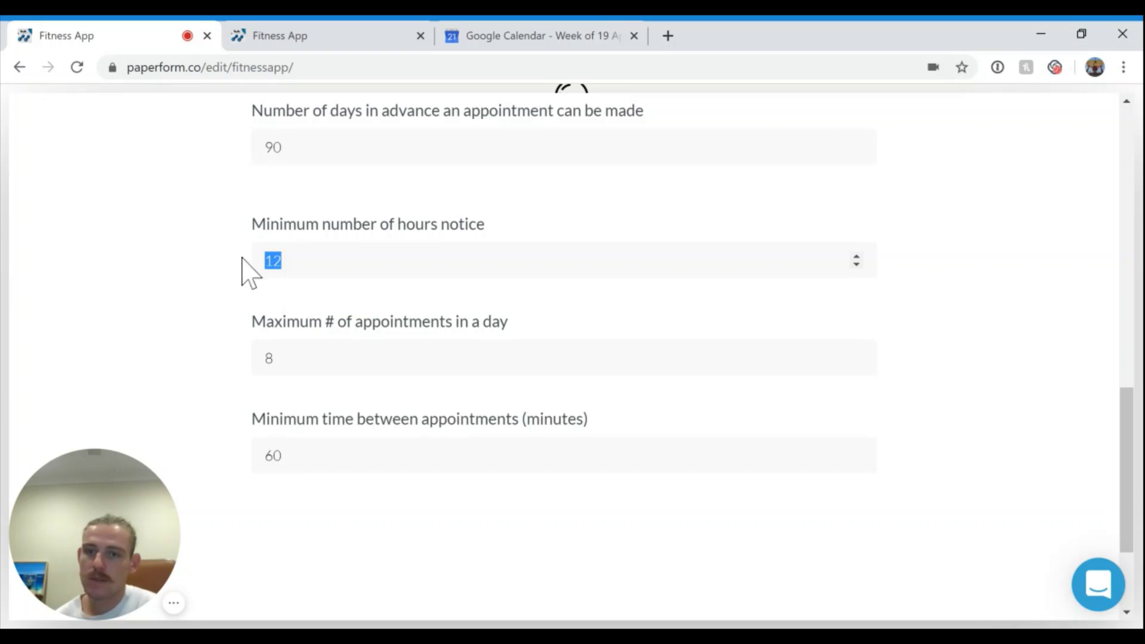
Check the maximum number of appointments in a day and the minimum time between appointments.
key("Tab")
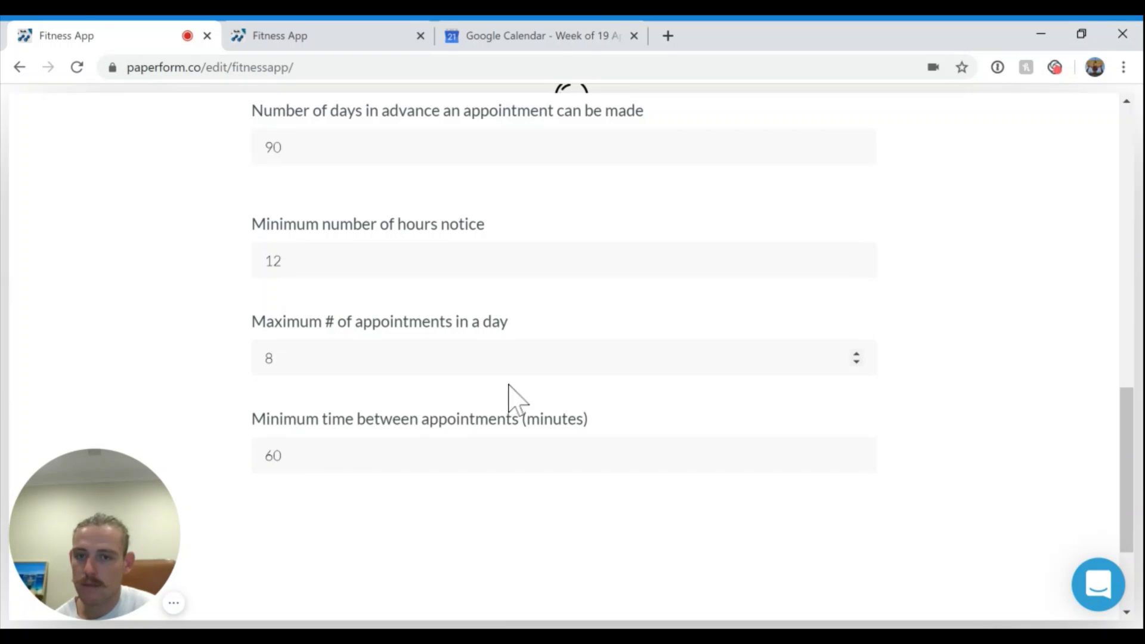
scroll(477, 430, "down", 2)
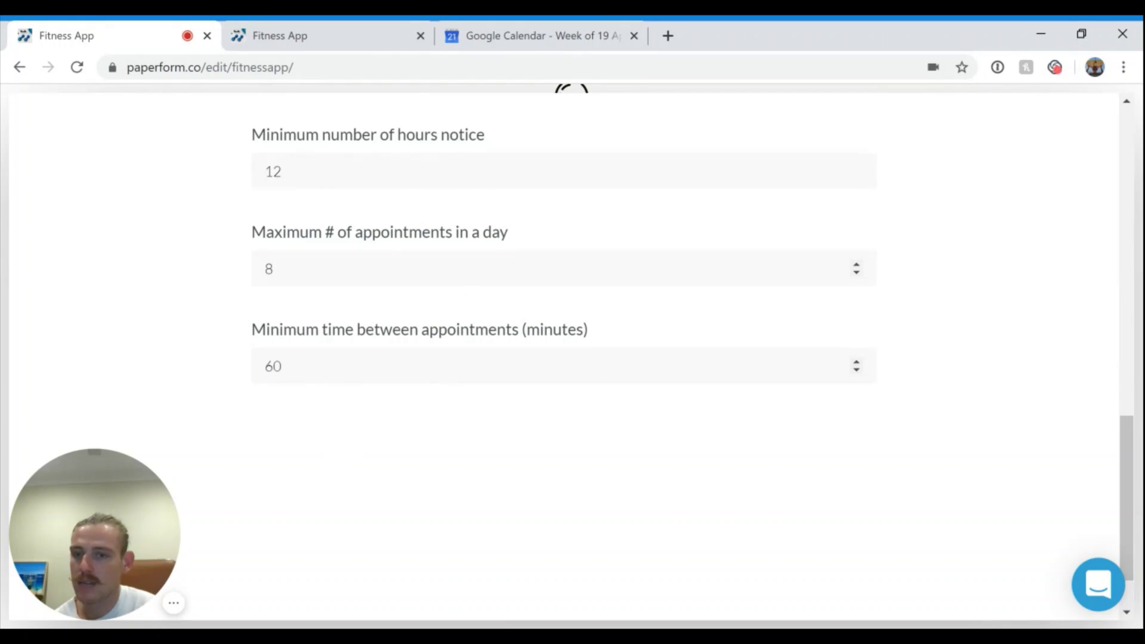
scroll(606, 394, "up", 10)
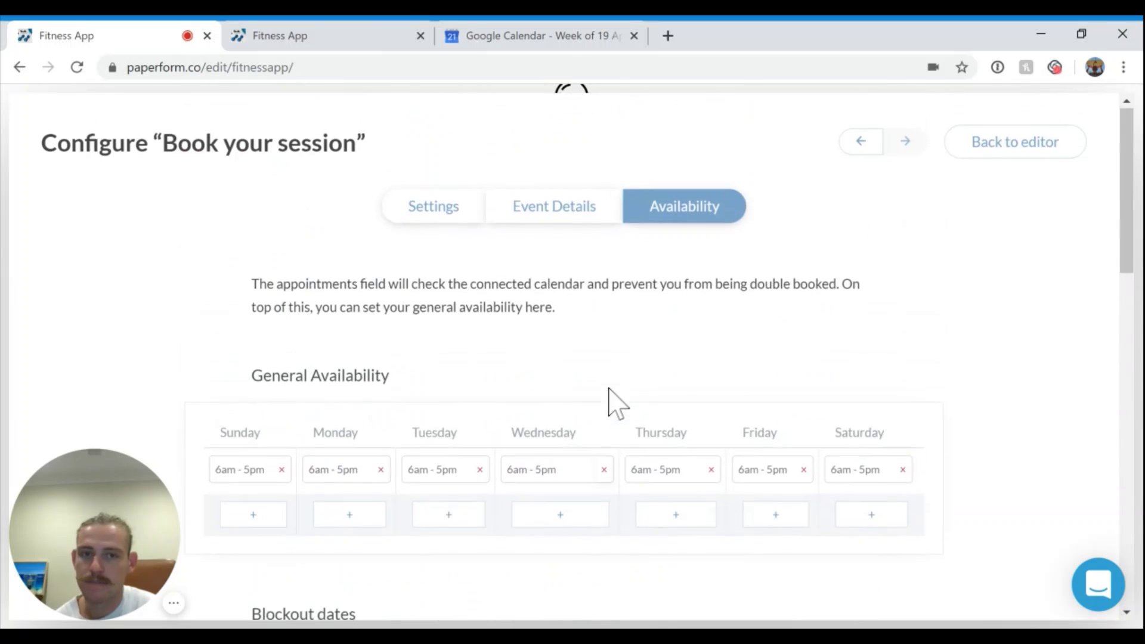
From the "Book your session" general settings, start adding a Google Calendar connection and choose the account created 7 days ago.
left_click(441, 214)
scroll(584, 385, "down", 2)
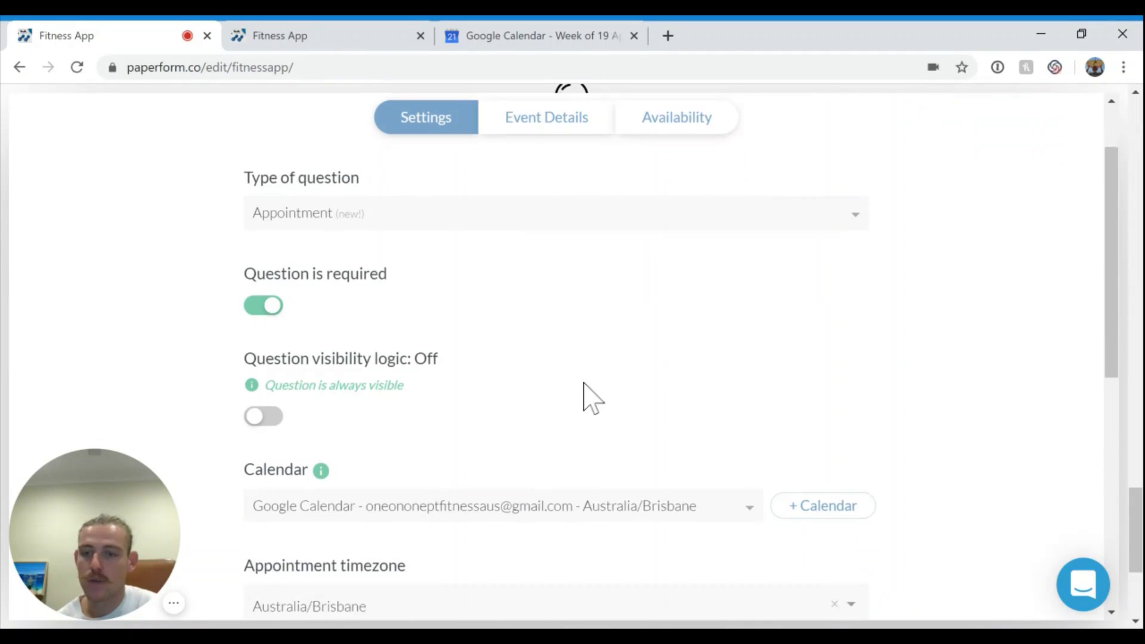
scroll(592, 398, "down", 2)
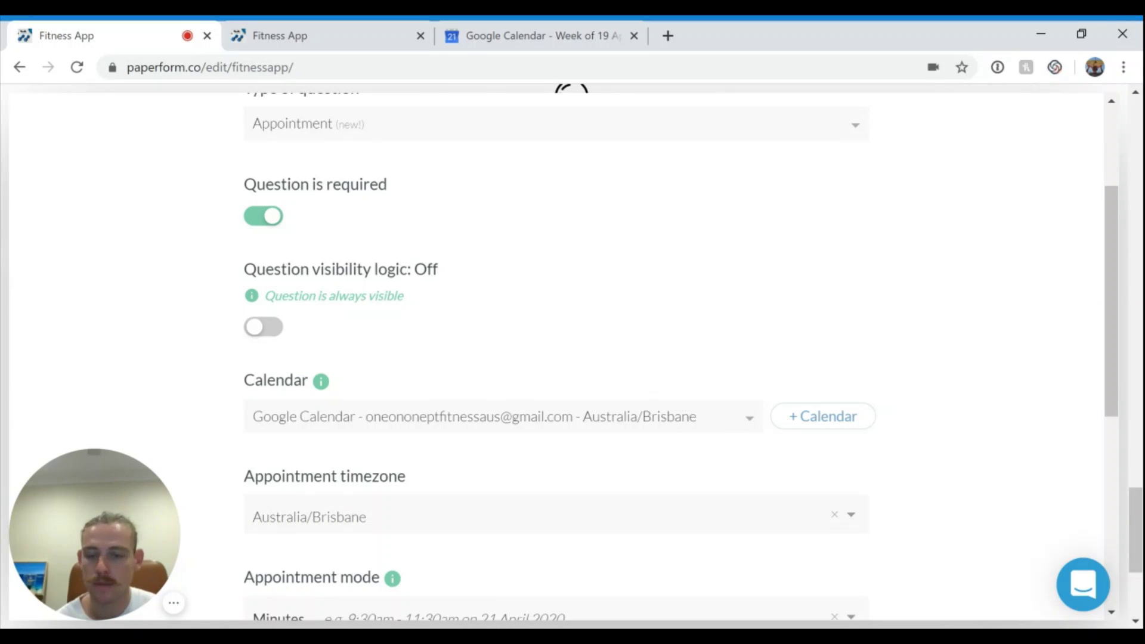
left_click(835, 420)
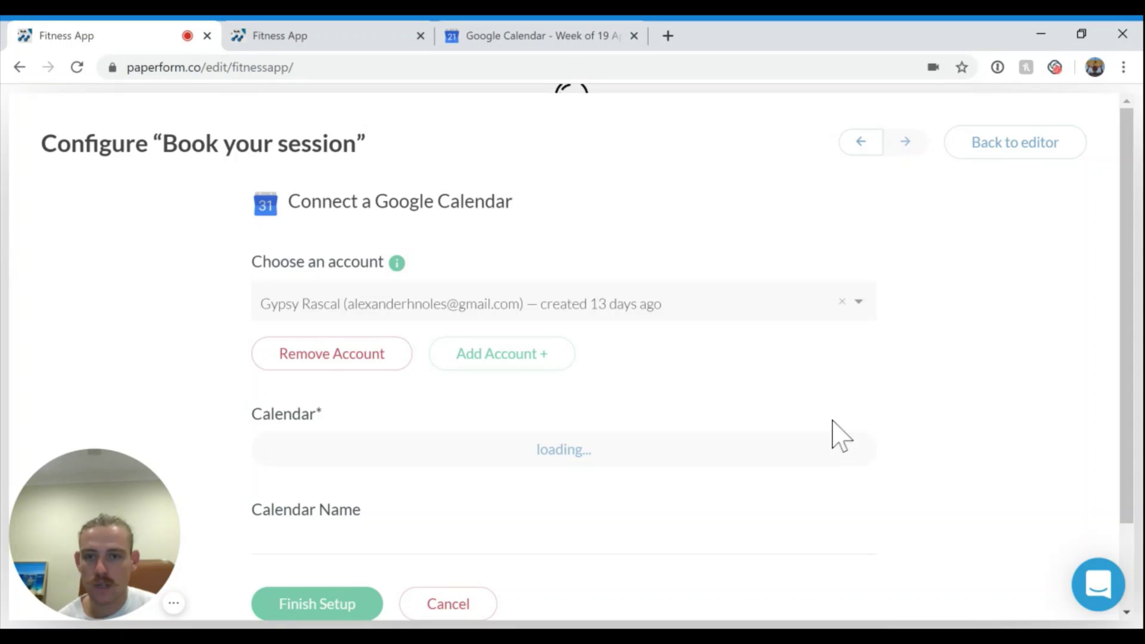
left_click(612, 313)
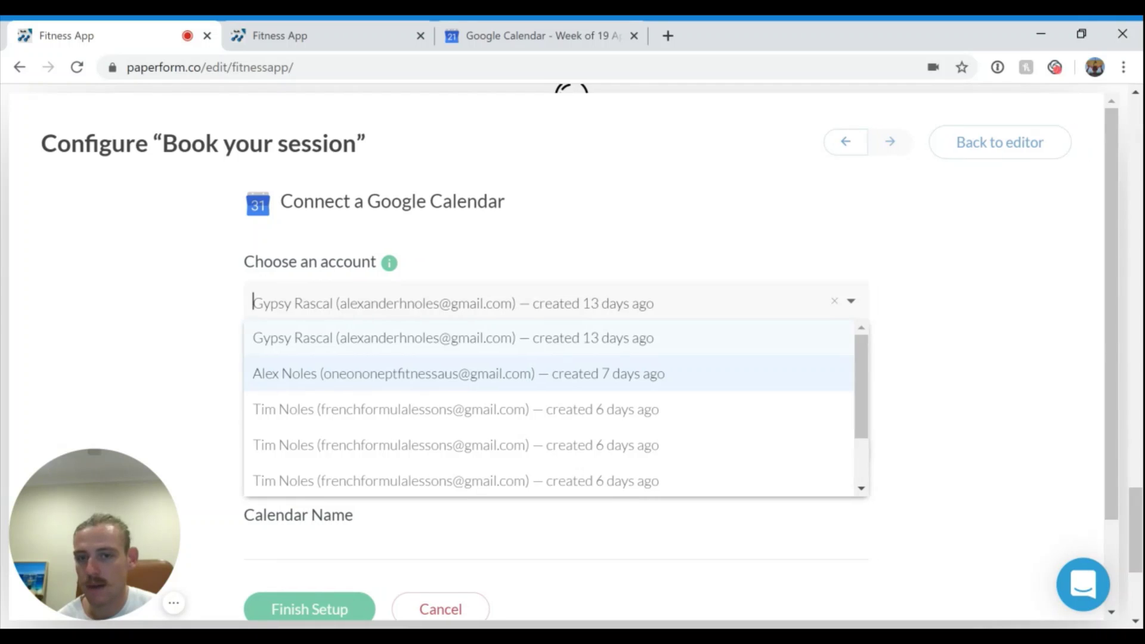
key("Return")
scroll(511, 411, "down", 2)
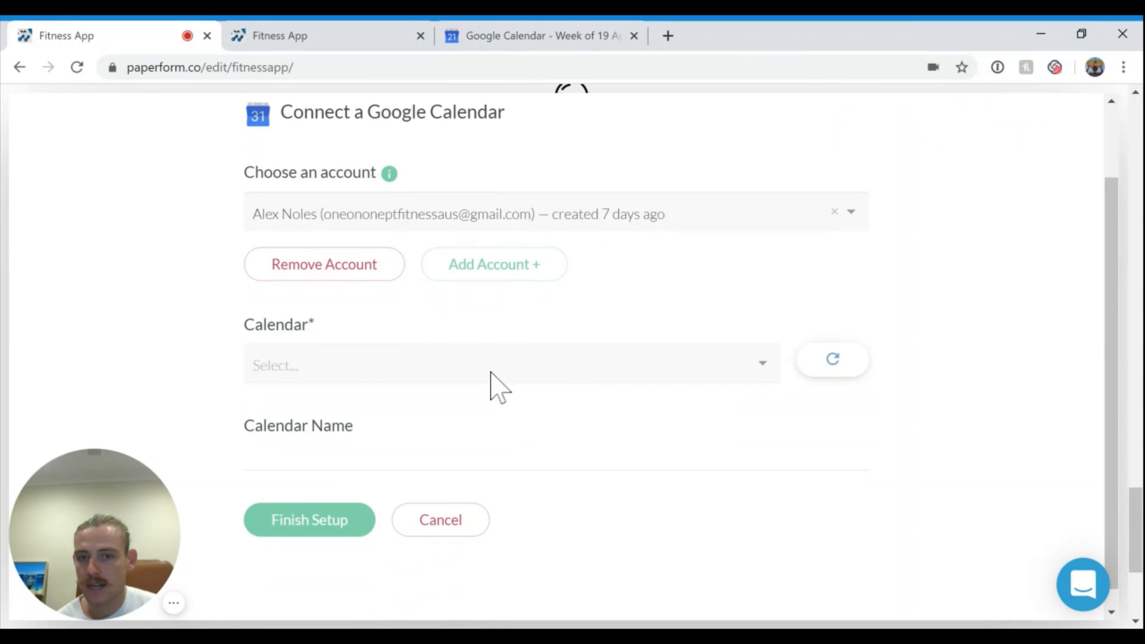
Select the account's Australia/Brisbane calendar and finish the setup, agreeing to use the existing connection.
left_click(491, 378)
left_click(450, 403)
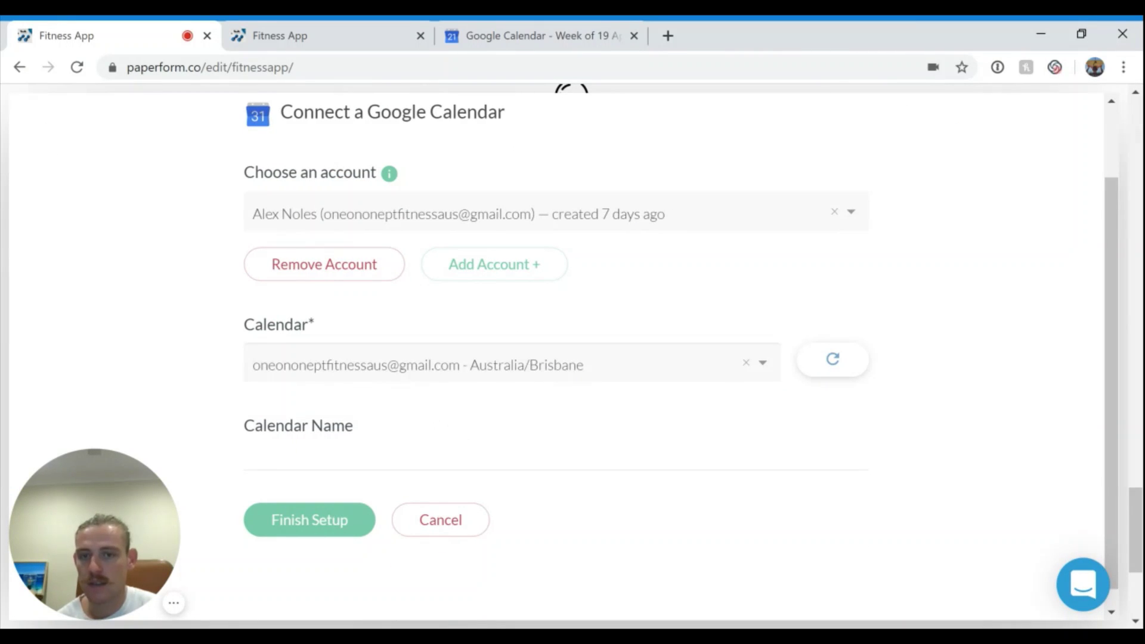
left_click(303, 540)
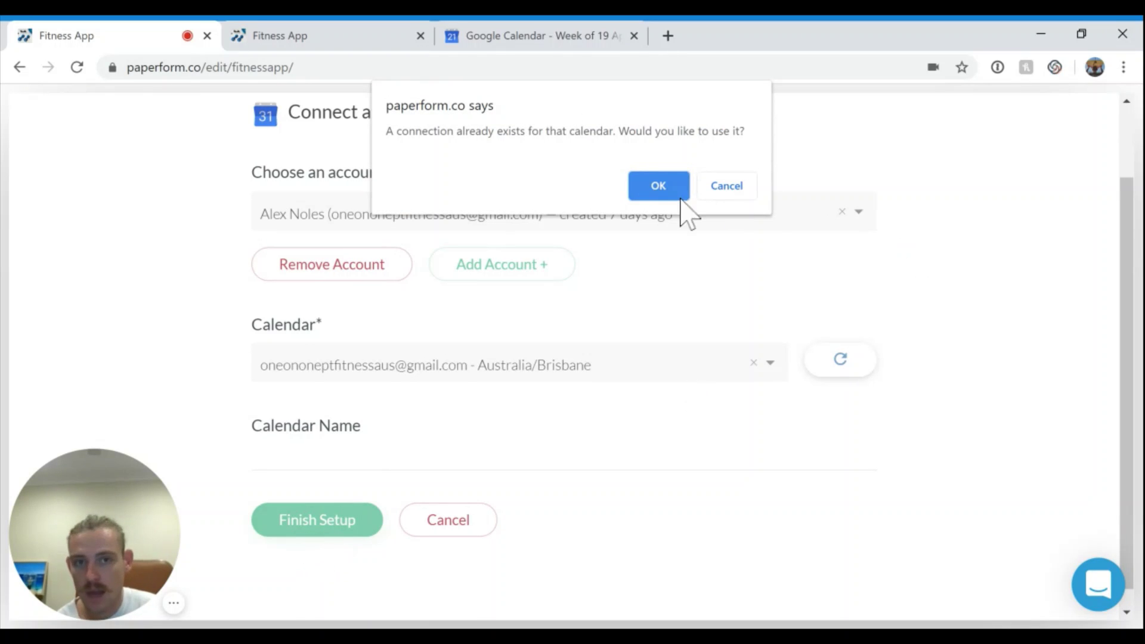
left_click(641, 188)
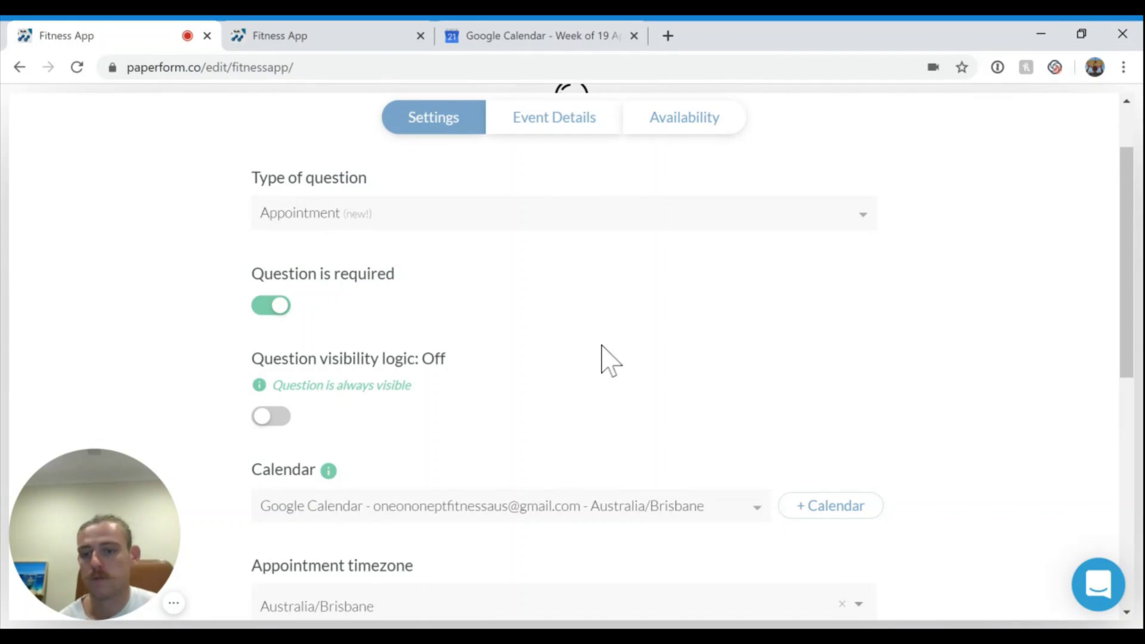
scroll(569, 453, "up", 2)
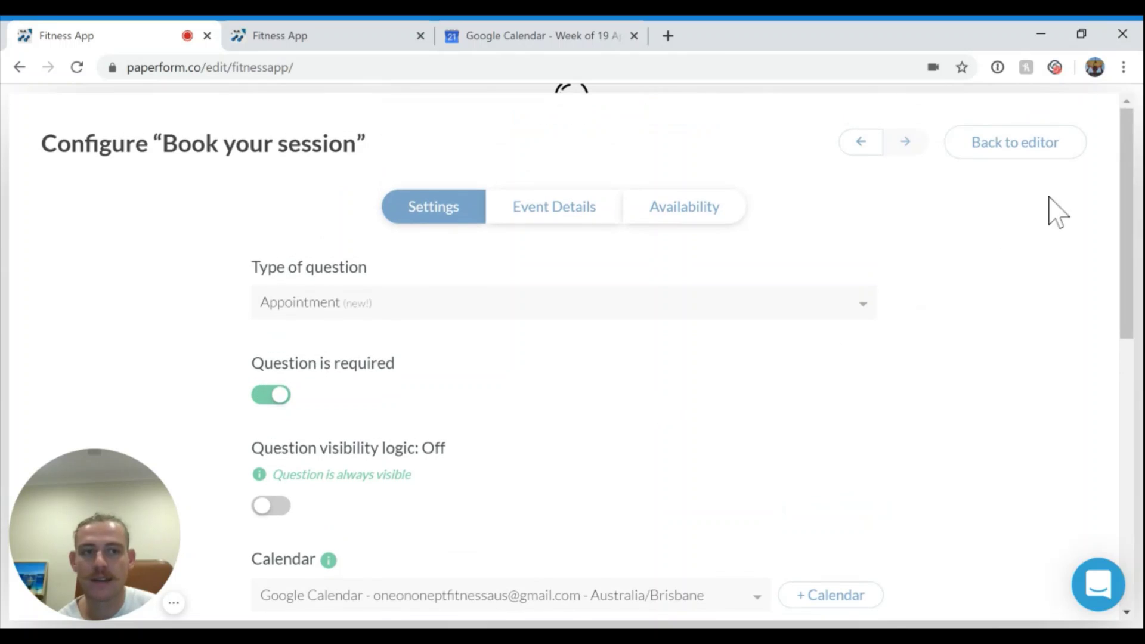
Return to the form editor and open the after-submission Integrations & Webhooks page.
left_click(987, 171)
scroll(768, 397, "up", 6)
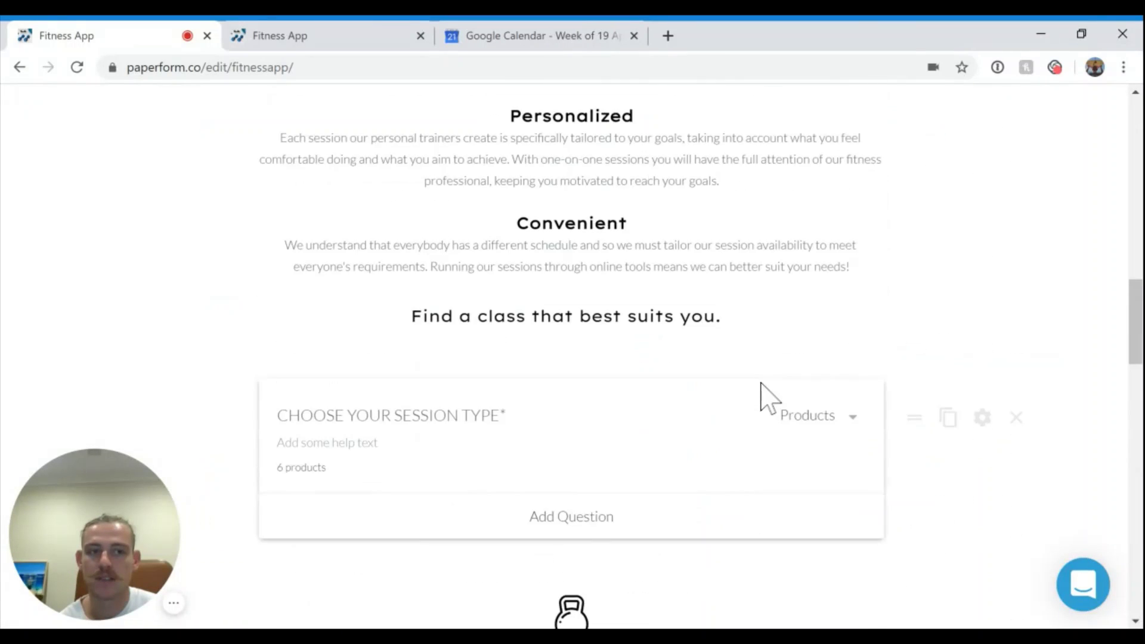
scroll(768, 397, "up", 10)
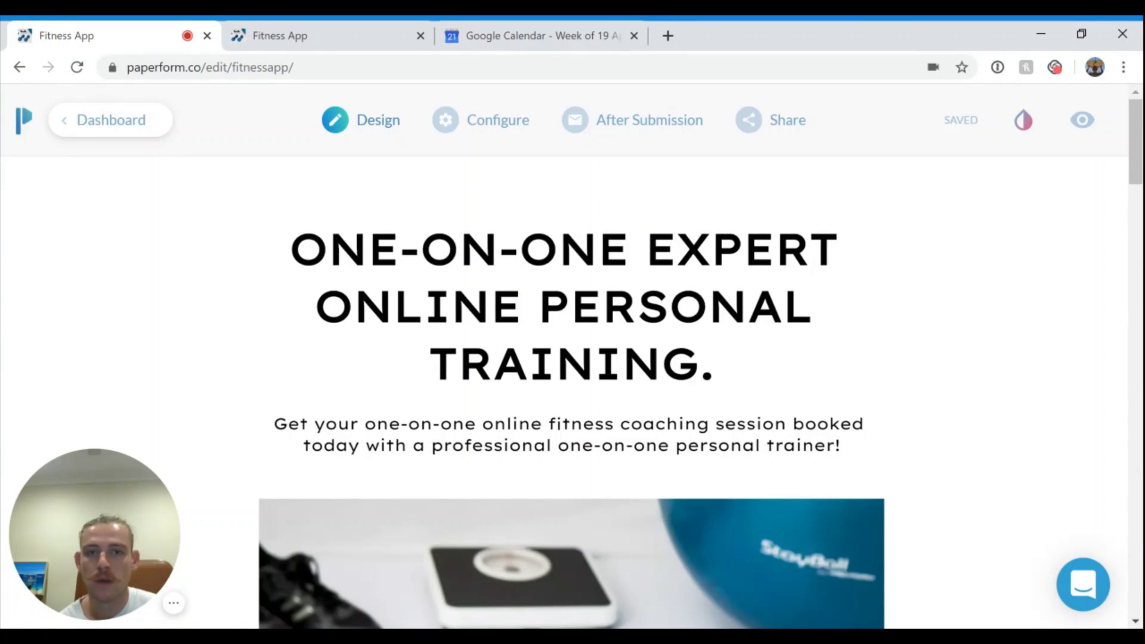
mouse_move(616, 130)
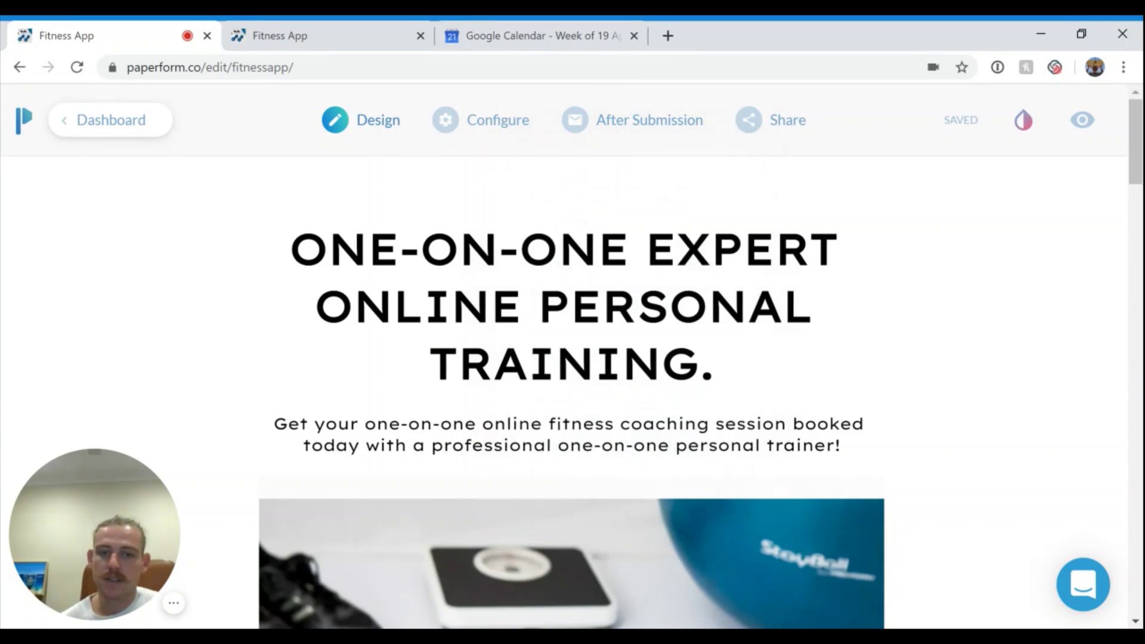
left_click(620, 145)
left_click(639, 492)
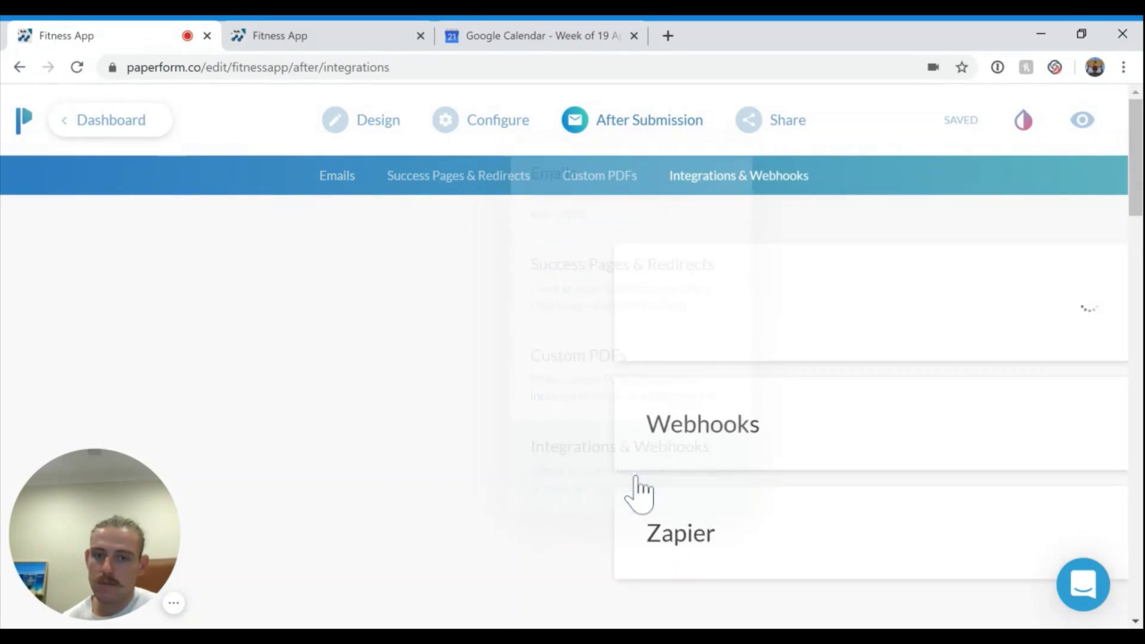
Expand the Zapier section and review the form's existing Zaps.
scroll(674, 319, "down", 20)
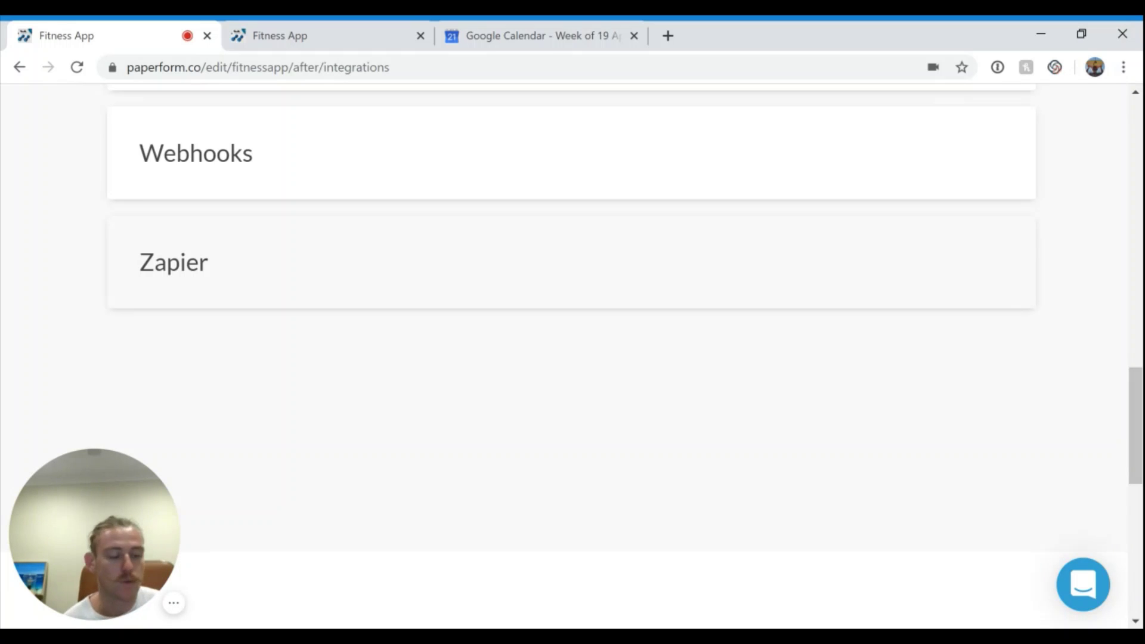
left_click(376, 262)
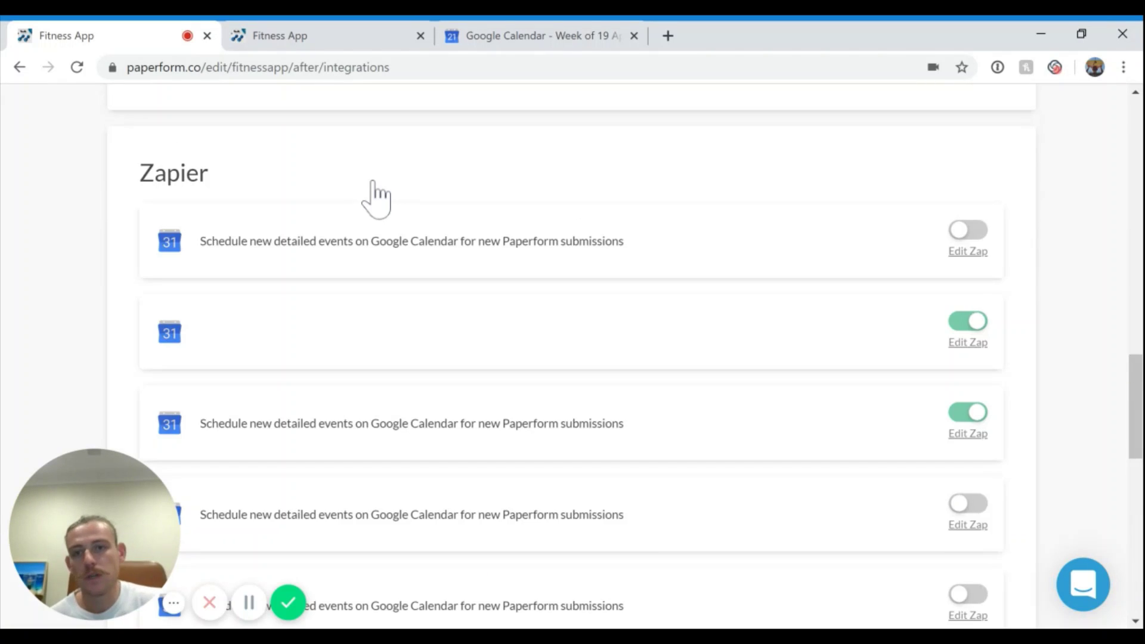
scroll(383, 205, "down", 6)
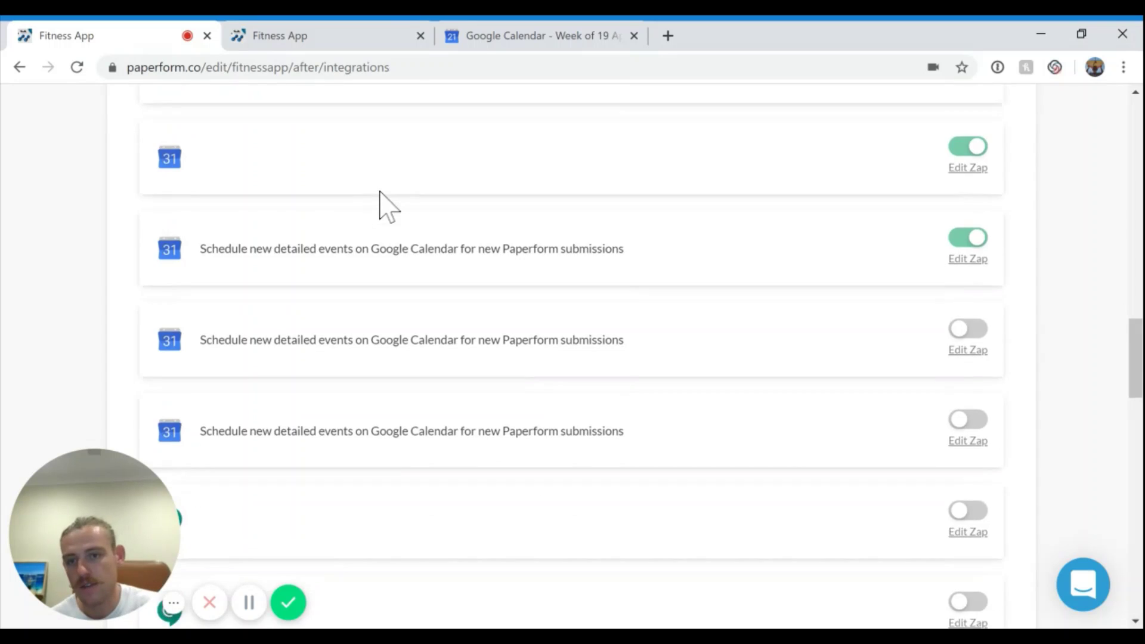
scroll(382, 227, "down", 6)
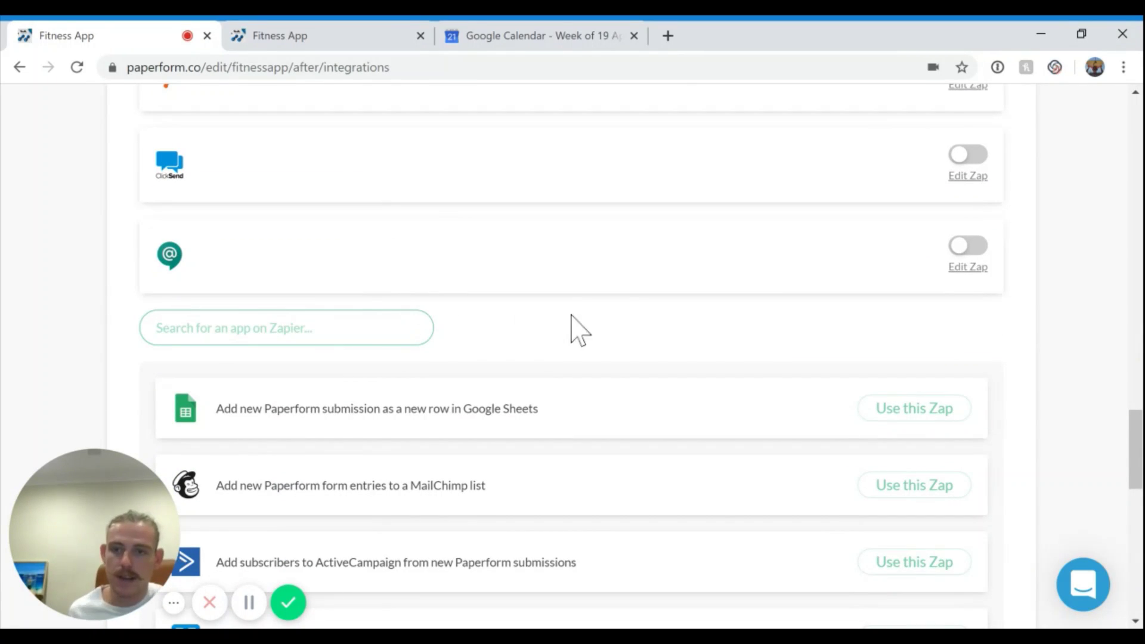
Search Zapier for google calendar and use the template that schedules new detailed events for new Paperform submissions.
left_click(401, 329)
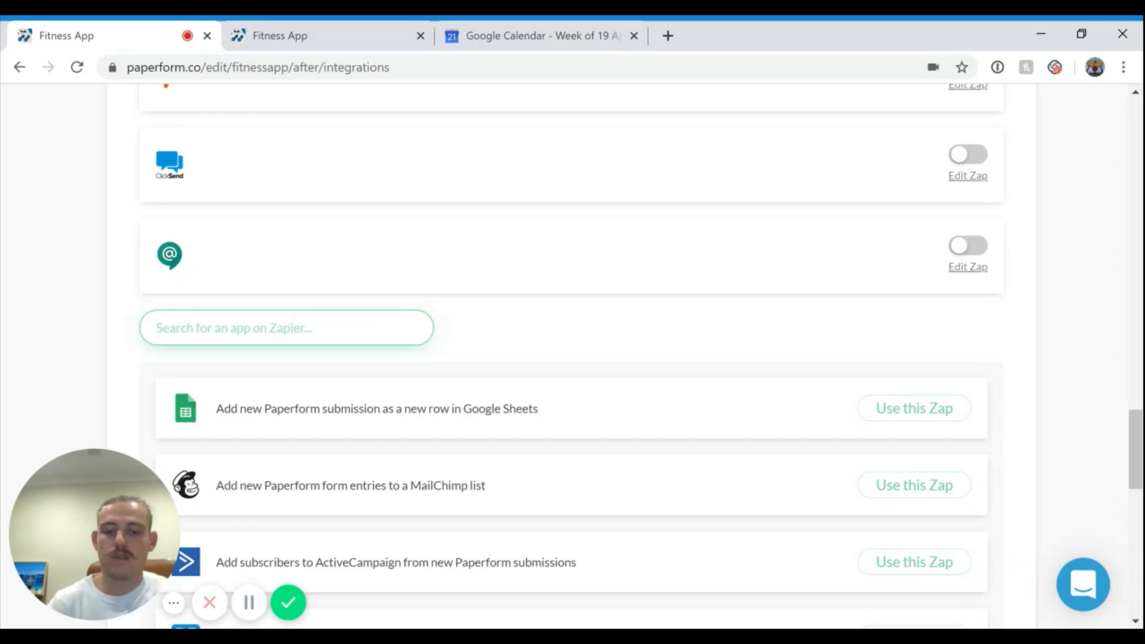
type("google cal")
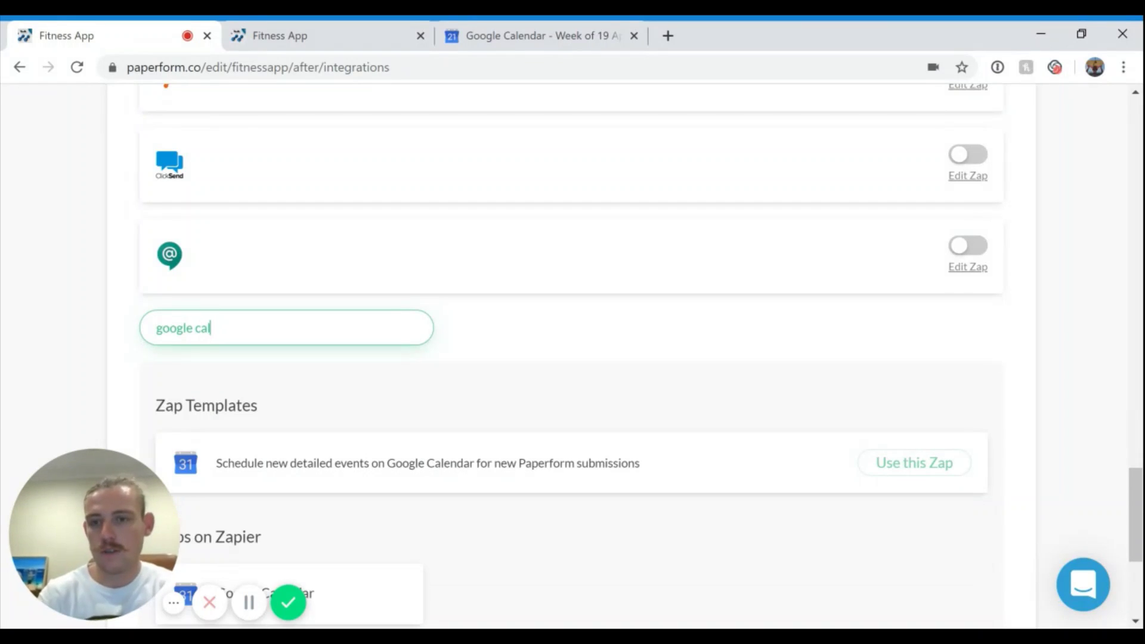
type("endar")
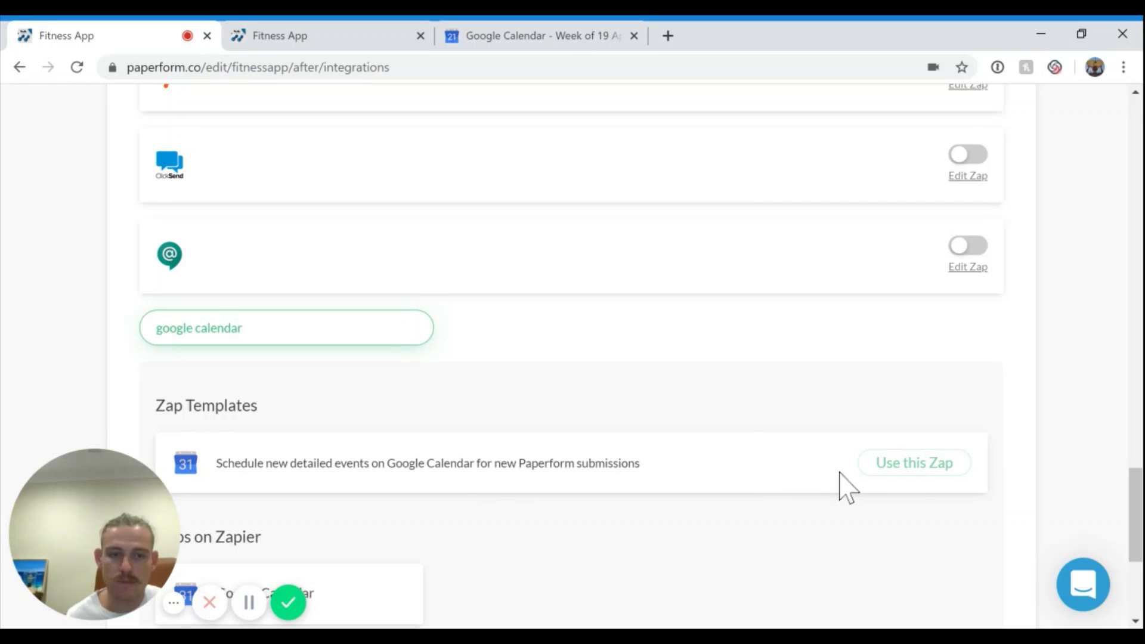
left_click(905, 486)
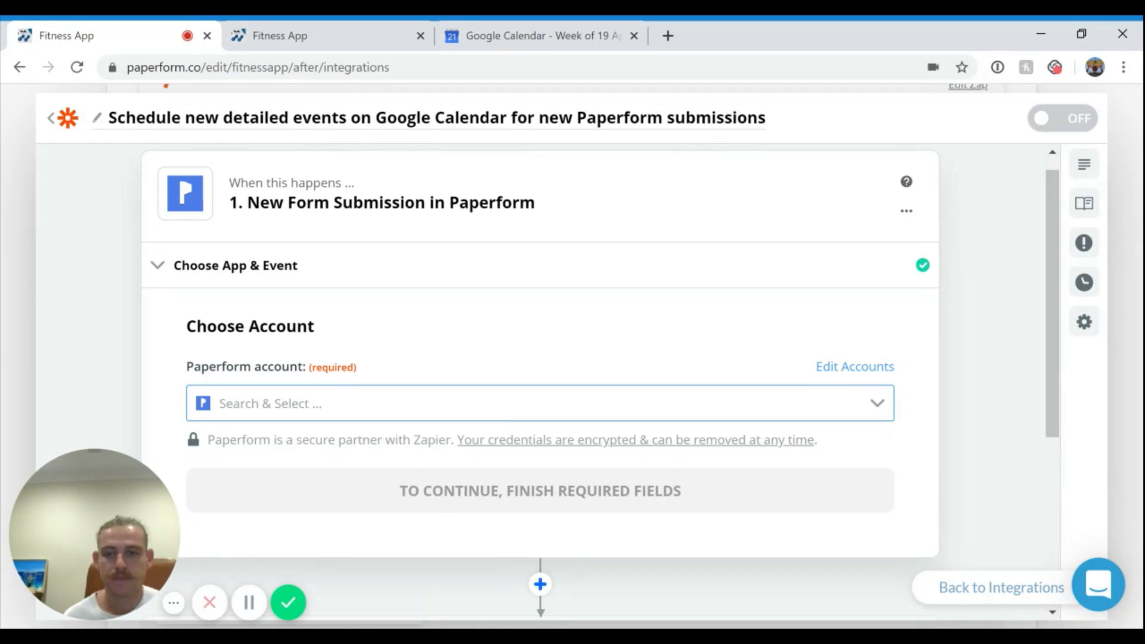
Choose the account named Paperform for the New Form Submission trigger and continue to its form settings.
left_click(623, 403)
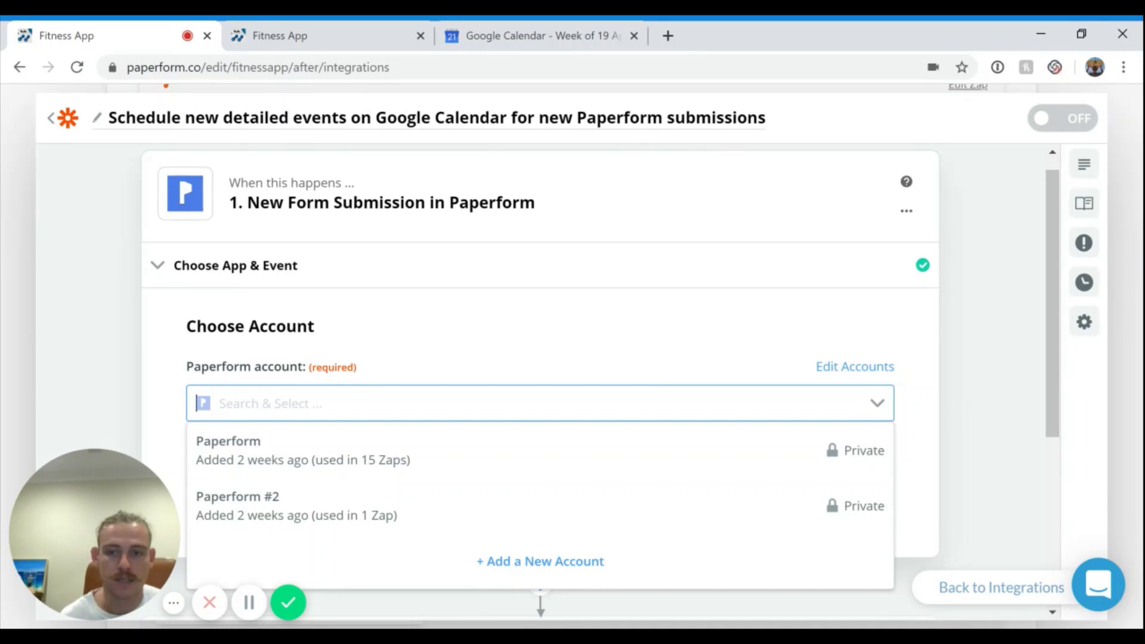
left_click(569, 474)
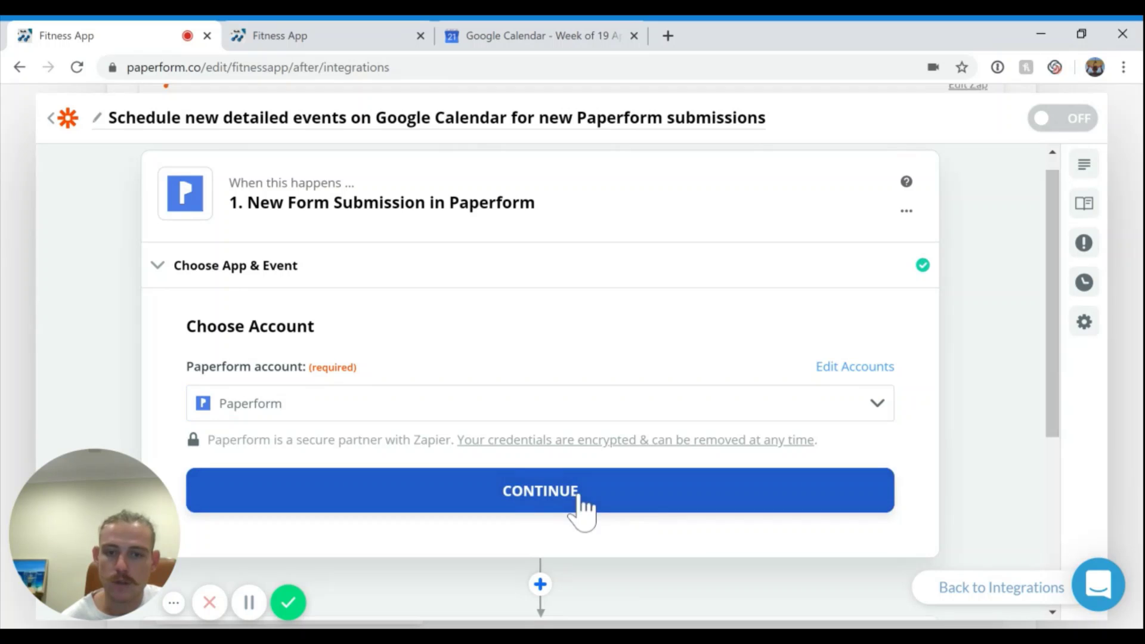
left_click(577, 495)
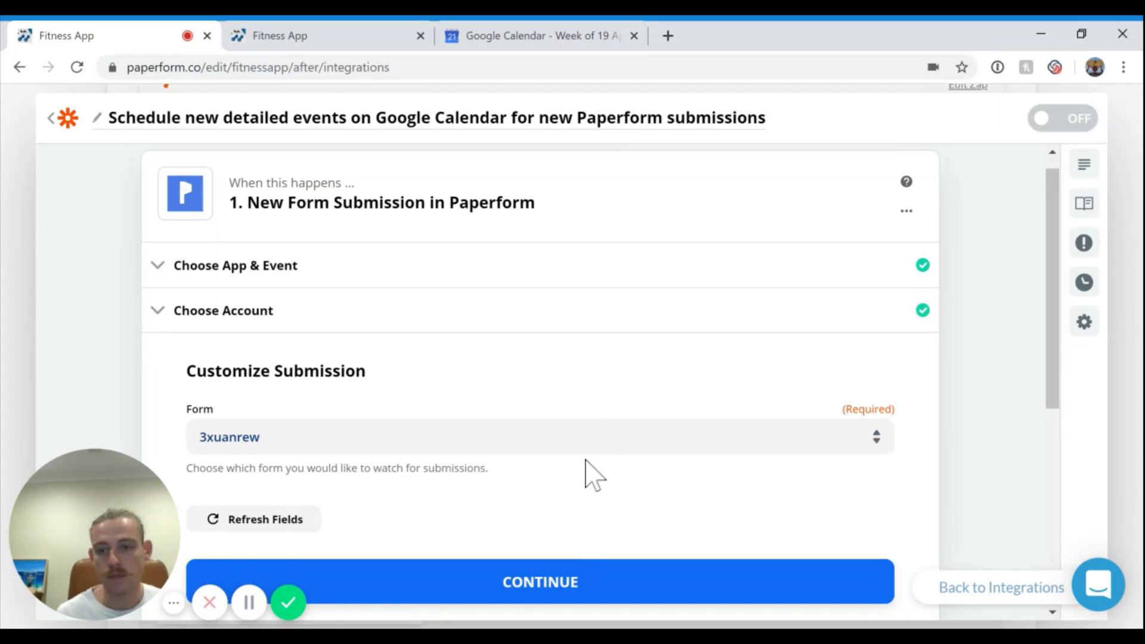
Set Fitness App as the form the trigger watches for submissions and continue to the test stage.
left_click(239, 439)
scroll(288, 450, "down", 3)
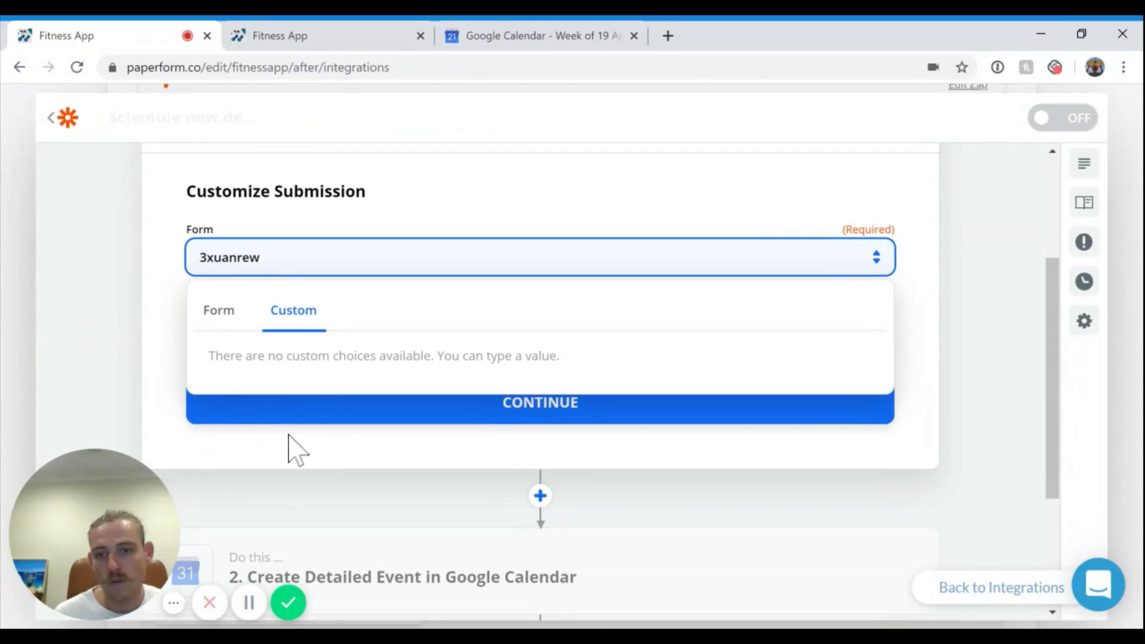
left_click(223, 305)
scroll(281, 468, "down", 4)
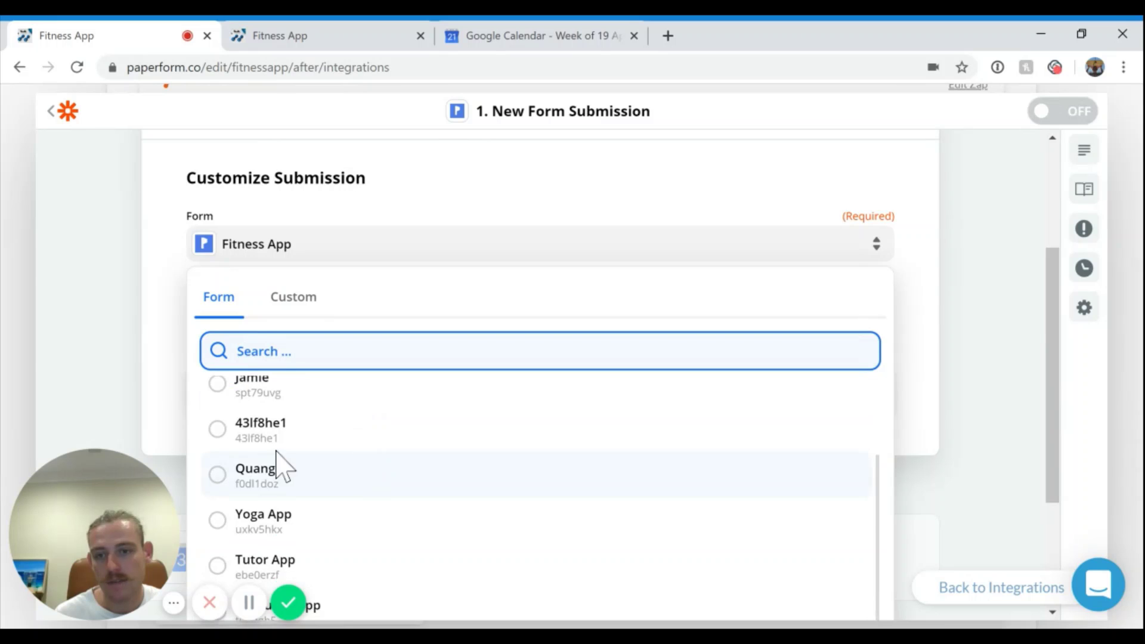
left_click(299, 492)
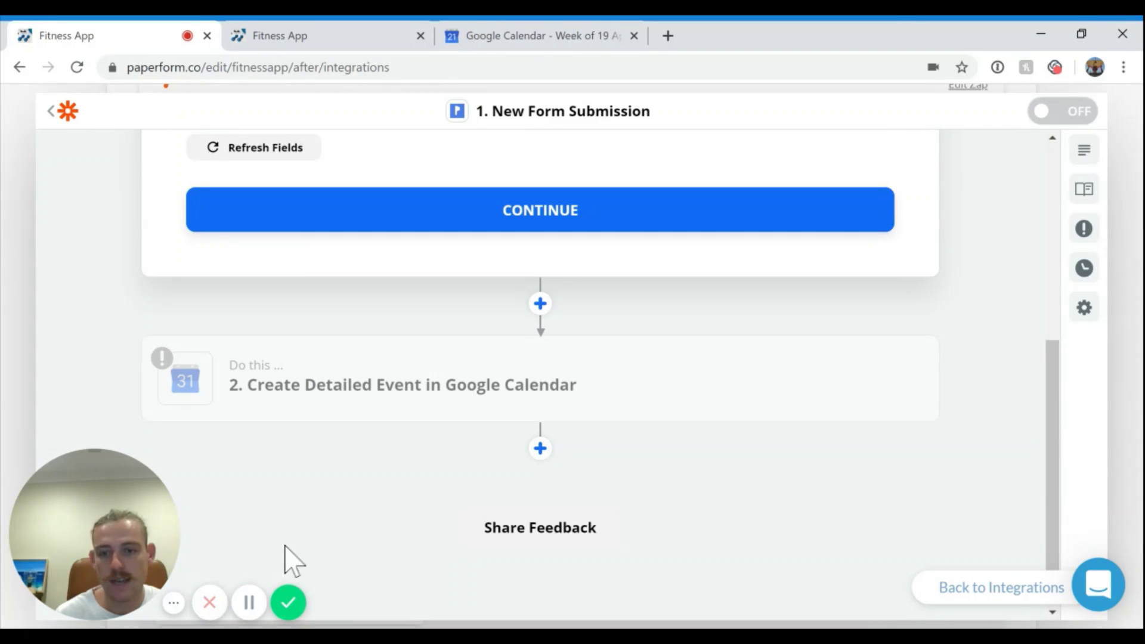
left_click(174, 603)
left_click(446, 230)
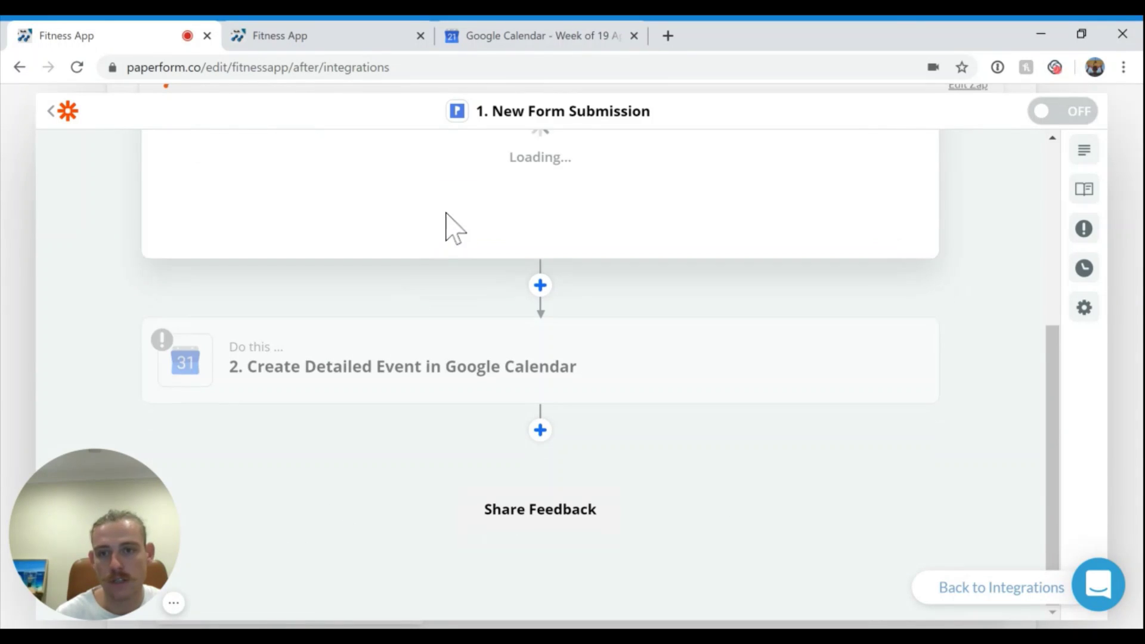
Test the Paperform trigger and review the data of the sample submission, Submission A.
scroll(444, 300, "up", 3)
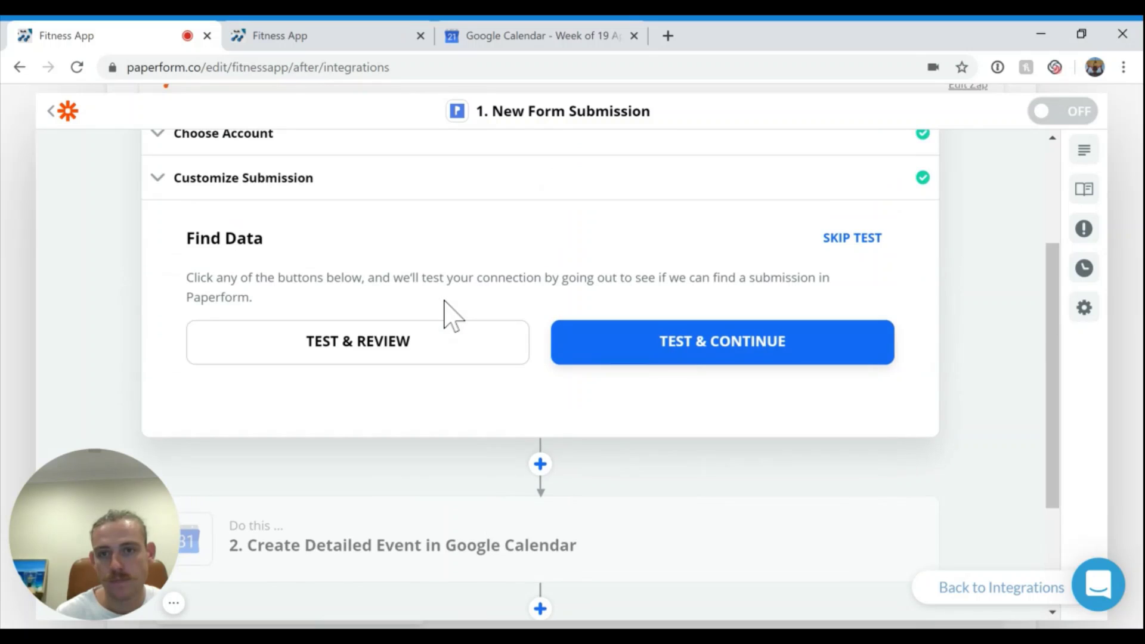
left_click(445, 344)
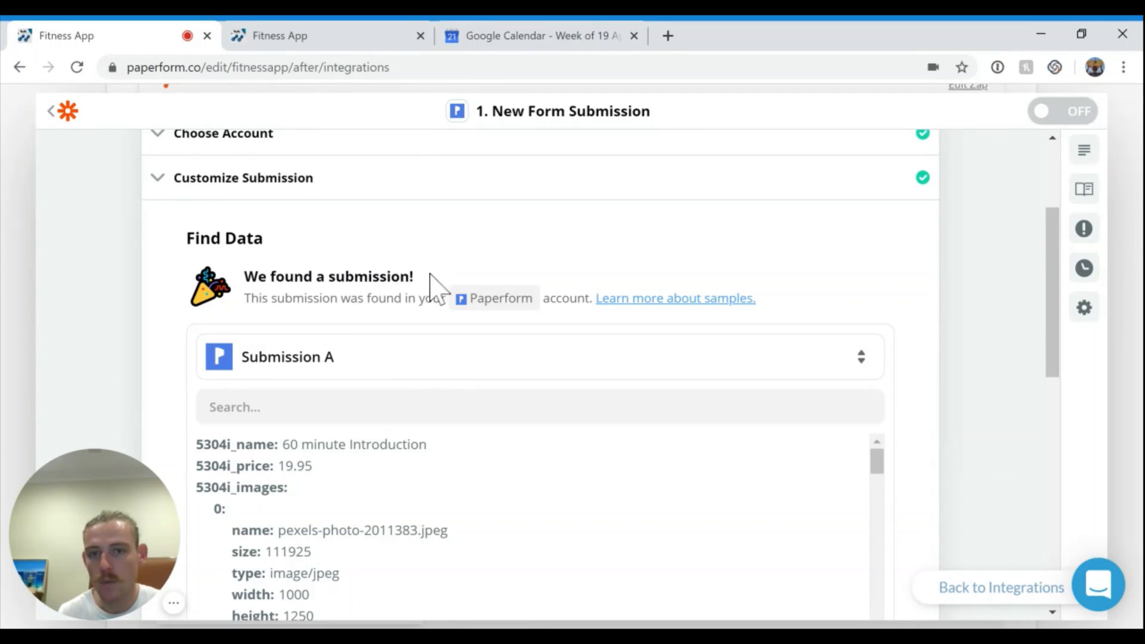
left_click_drag(435, 281, 238, 284)
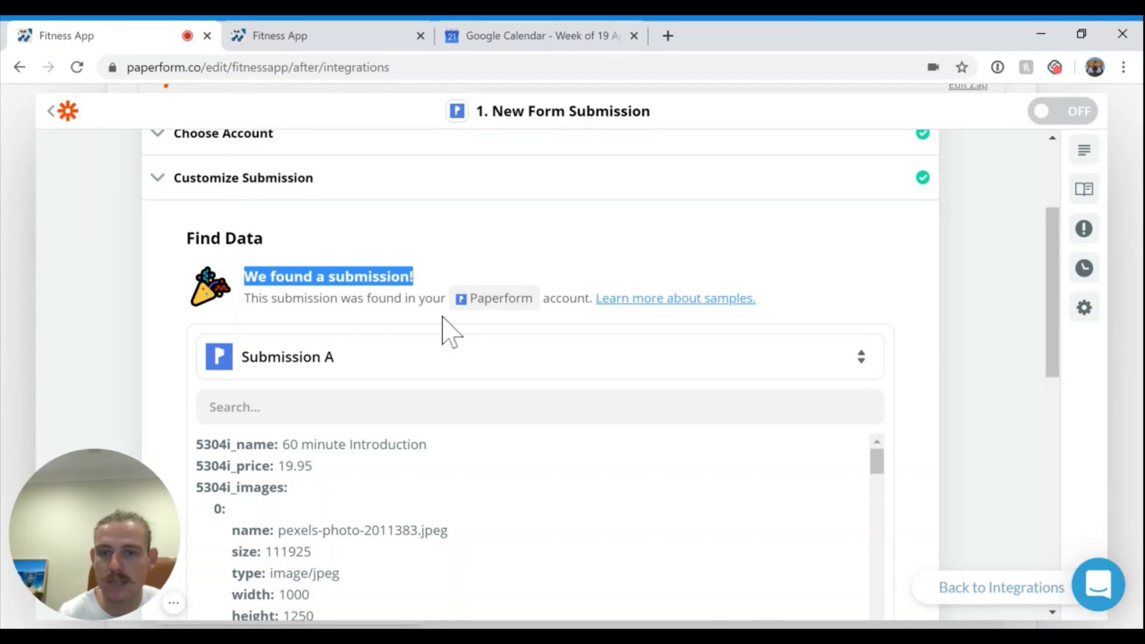
scroll(444, 325, "down", 5)
scroll(430, 307, "down", 1)
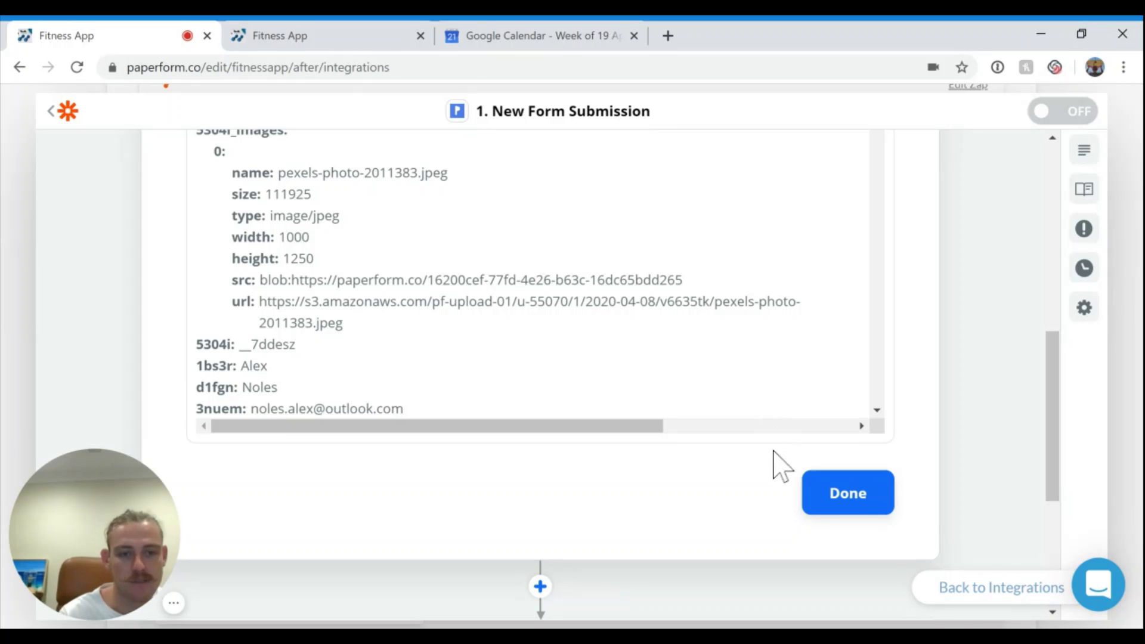
Finish the trigger test, keep Create Detailed Event as the Google Calendar action, and continue with the one-on-one PT fitness account.
left_click(833, 502)
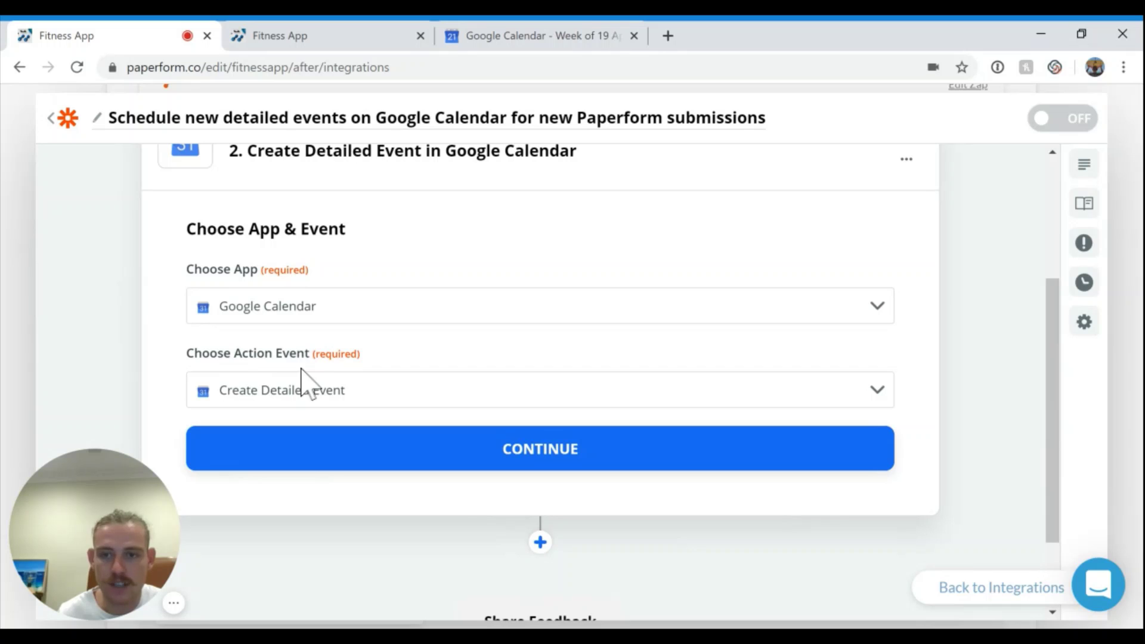
left_click(535, 464)
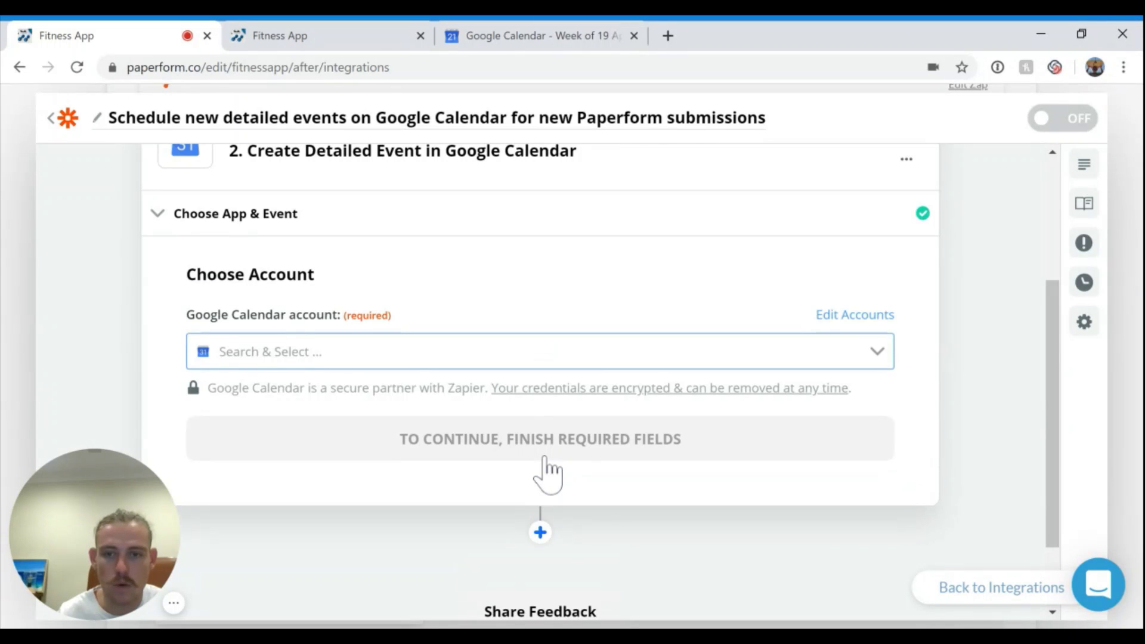
left_click(401, 358)
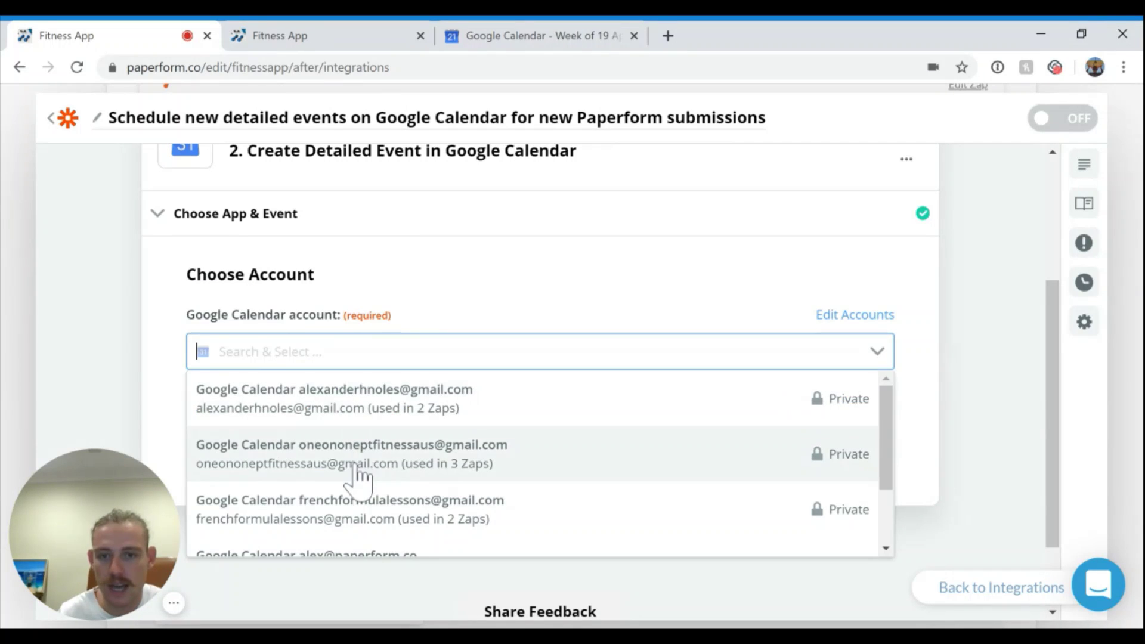
left_click(358, 474)
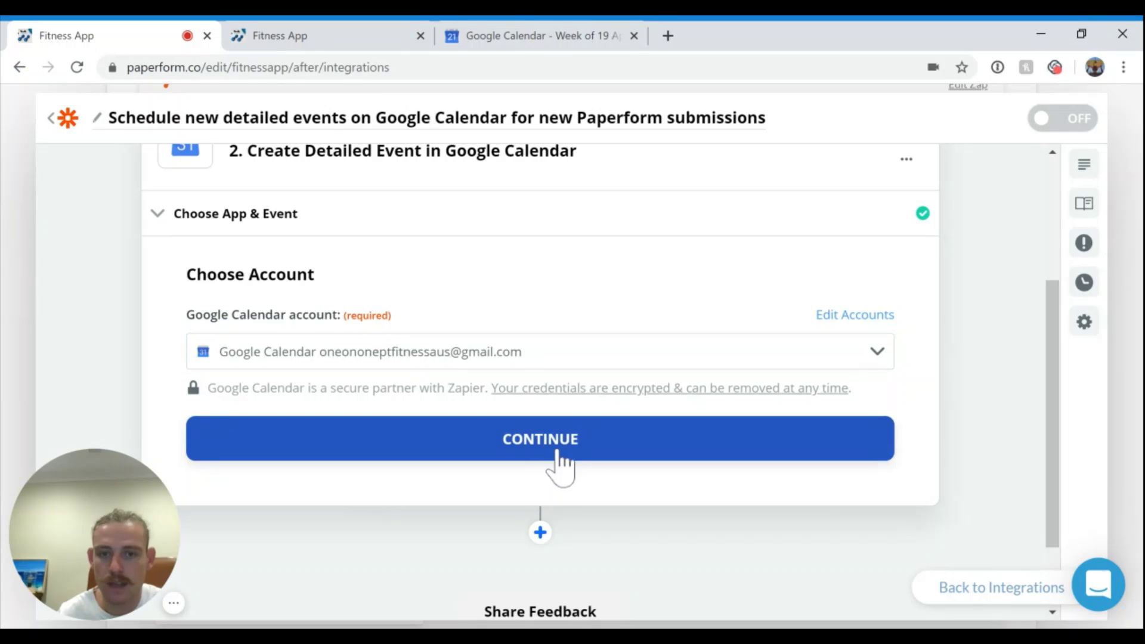
left_click(557, 450)
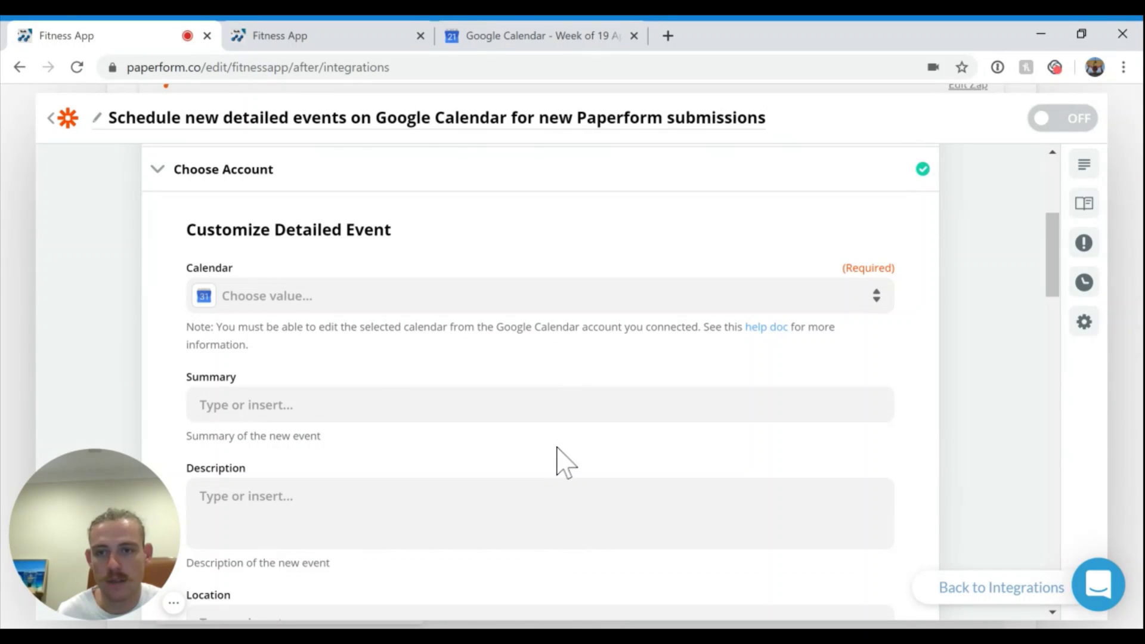
Set the event's calendar to the fitness account's own calendar and Add Conferencing to Yes.
left_click(356, 303)
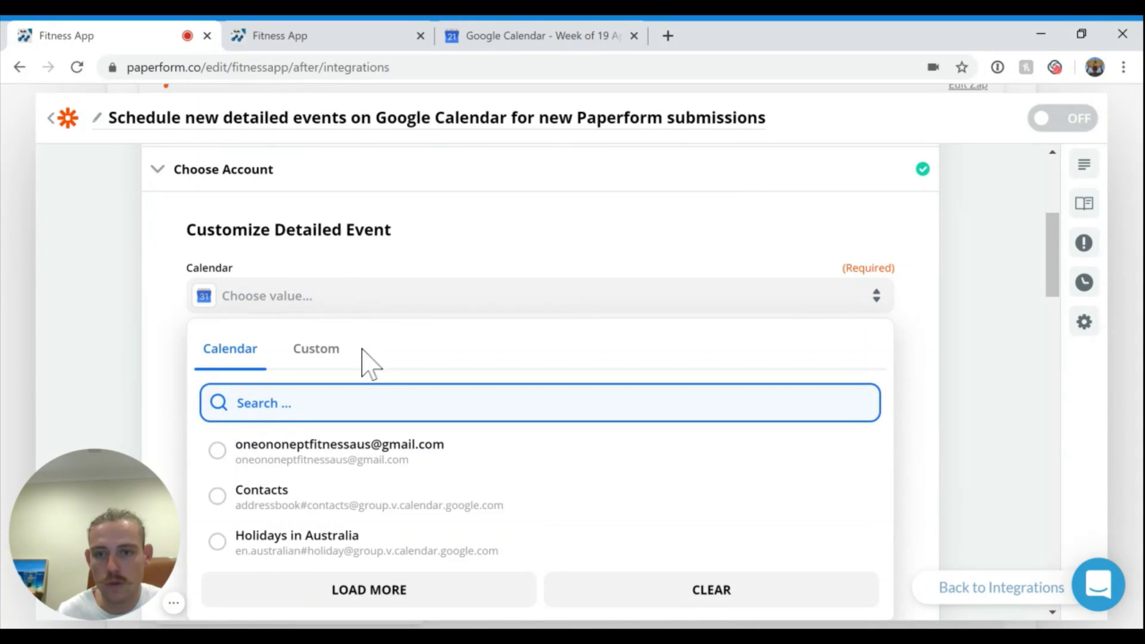
left_click(365, 452)
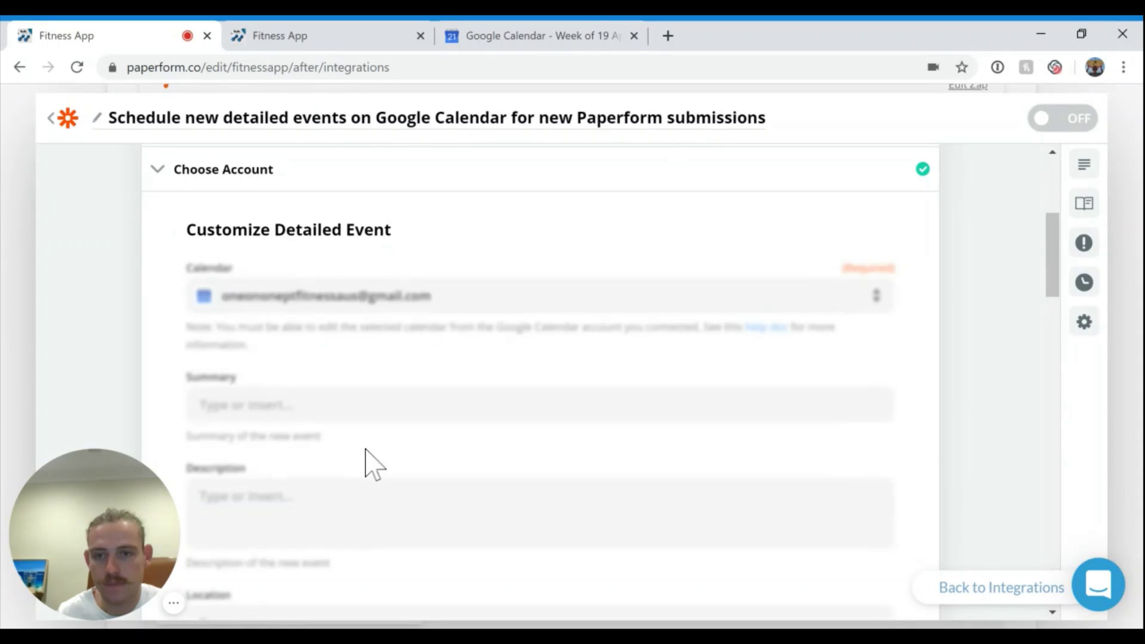
scroll(366, 464, "down", 2)
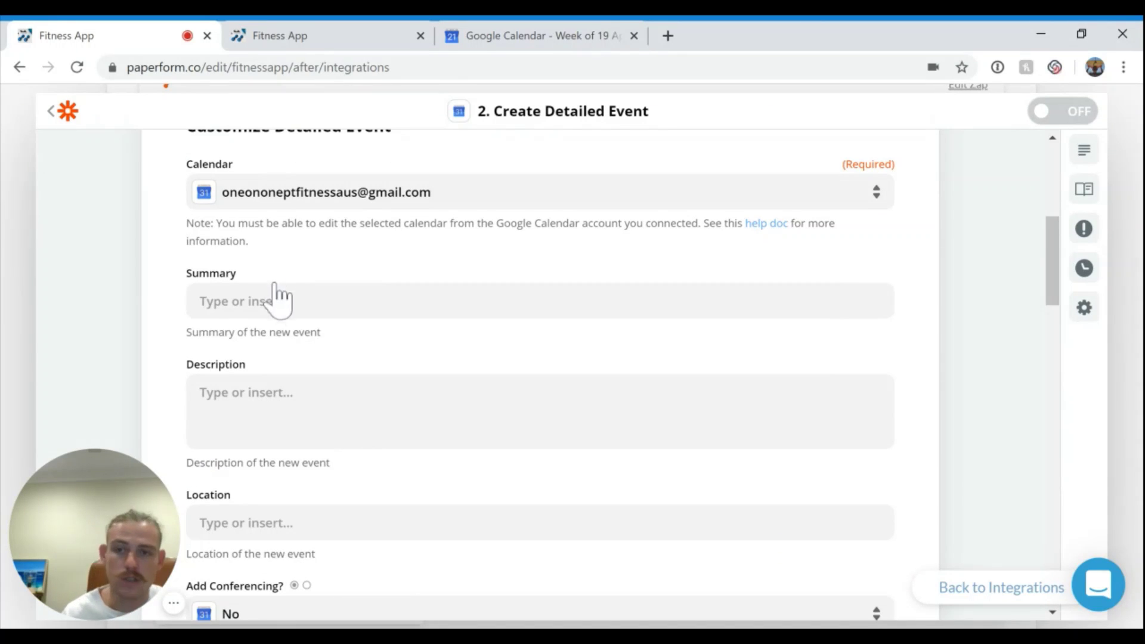
scroll(294, 384, "down", 1)
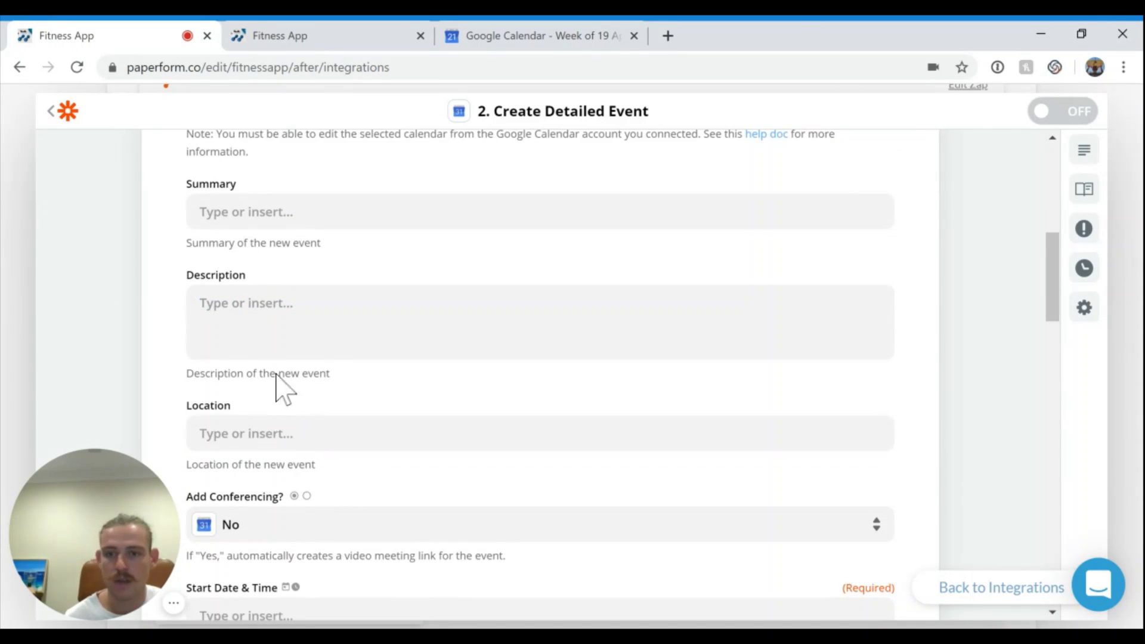
scroll(283, 388, "down", 1)
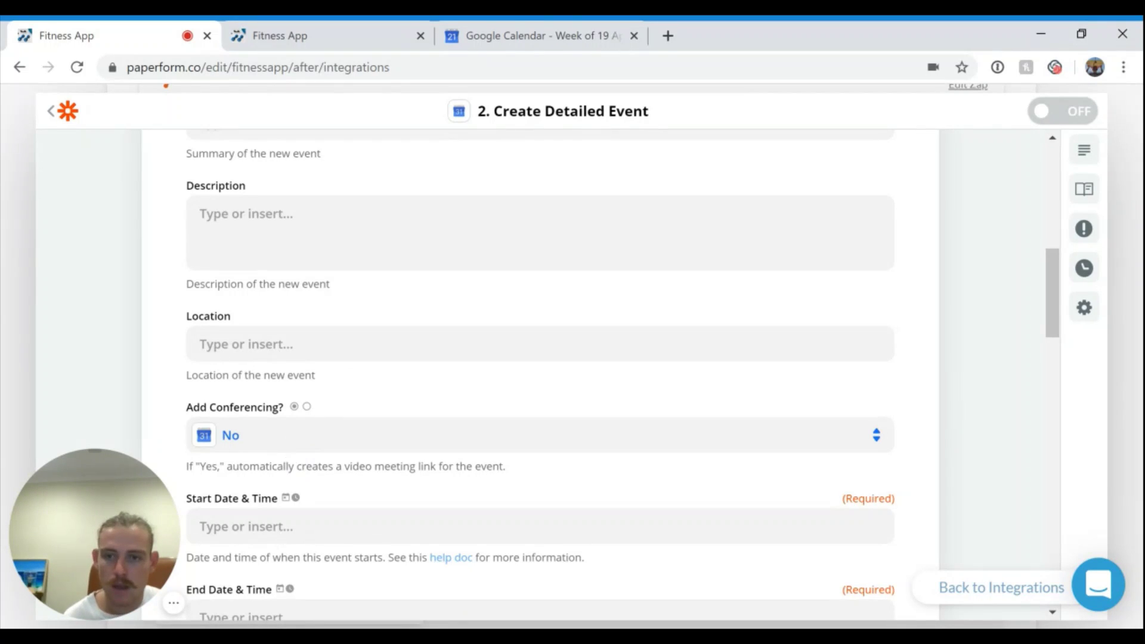
left_click(299, 448)
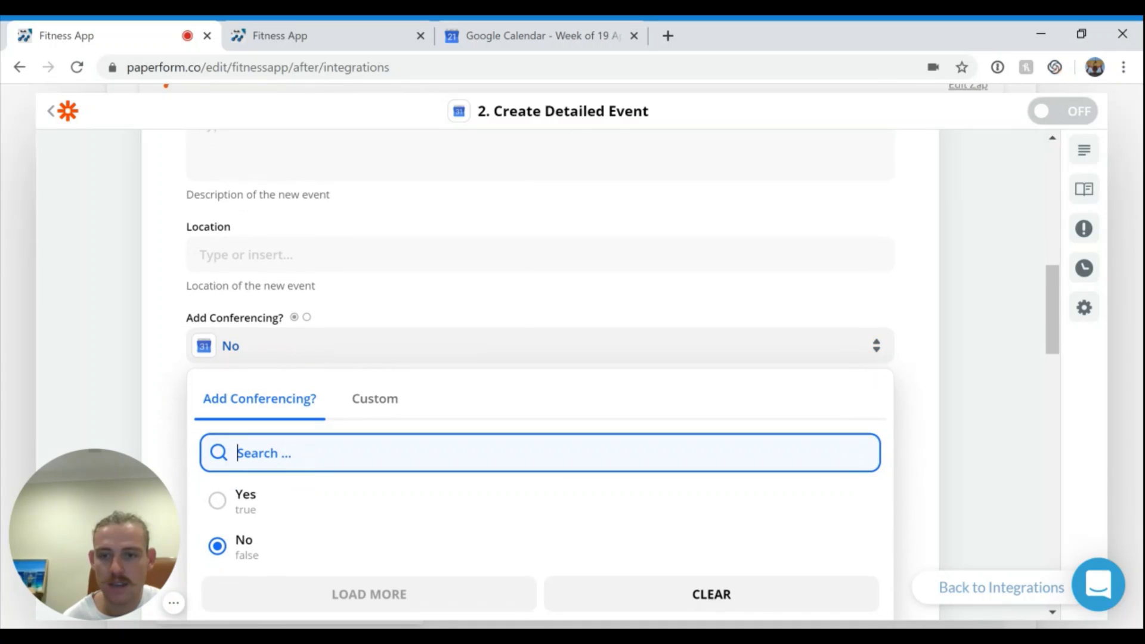
left_click(258, 506)
scroll(158, 399, "down", 2)
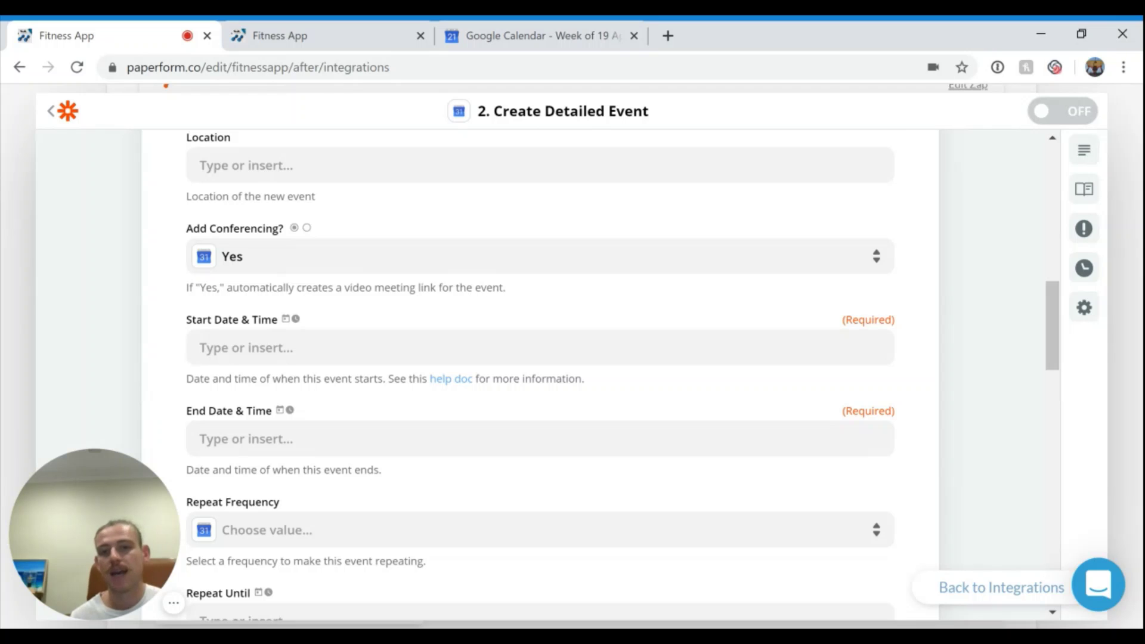
Review the video meeting link note and the calendar fields of the detailed event, keeping Add Conferencing on Yes.
left_click_drag(344, 288, 503, 287)
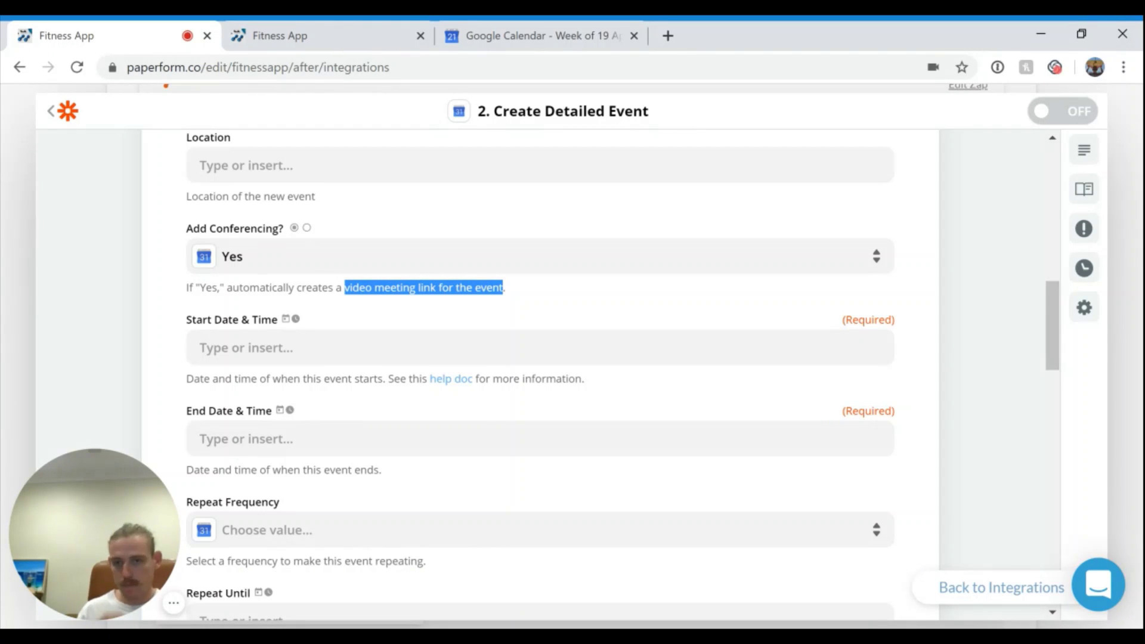
scroll(529, 343, "up", 5)
scroll(537, 350, "down", 3)
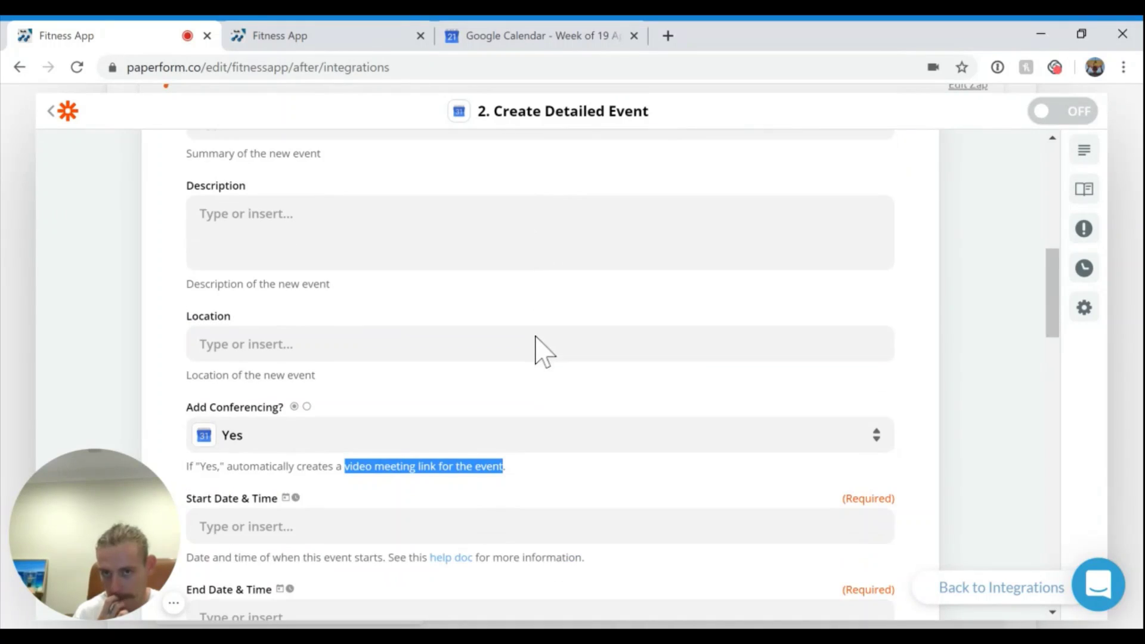
scroll(534, 337, "up", 5)
scroll(540, 349, "up", 4)
scroll(510, 405, "down", 3)
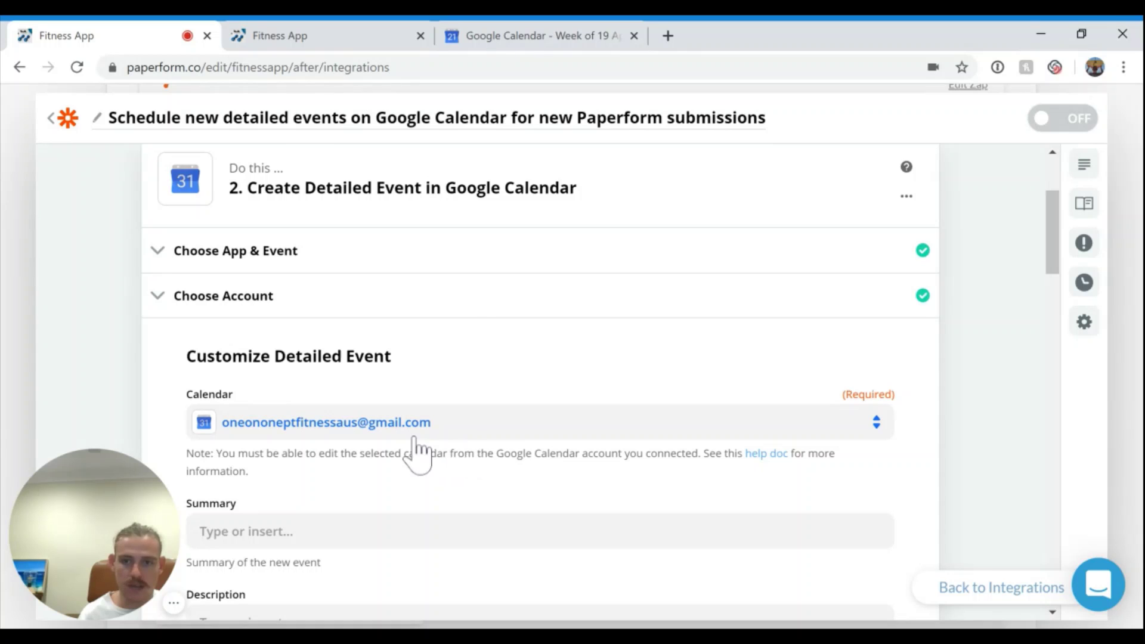
scroll(462, 438, "down", 2)
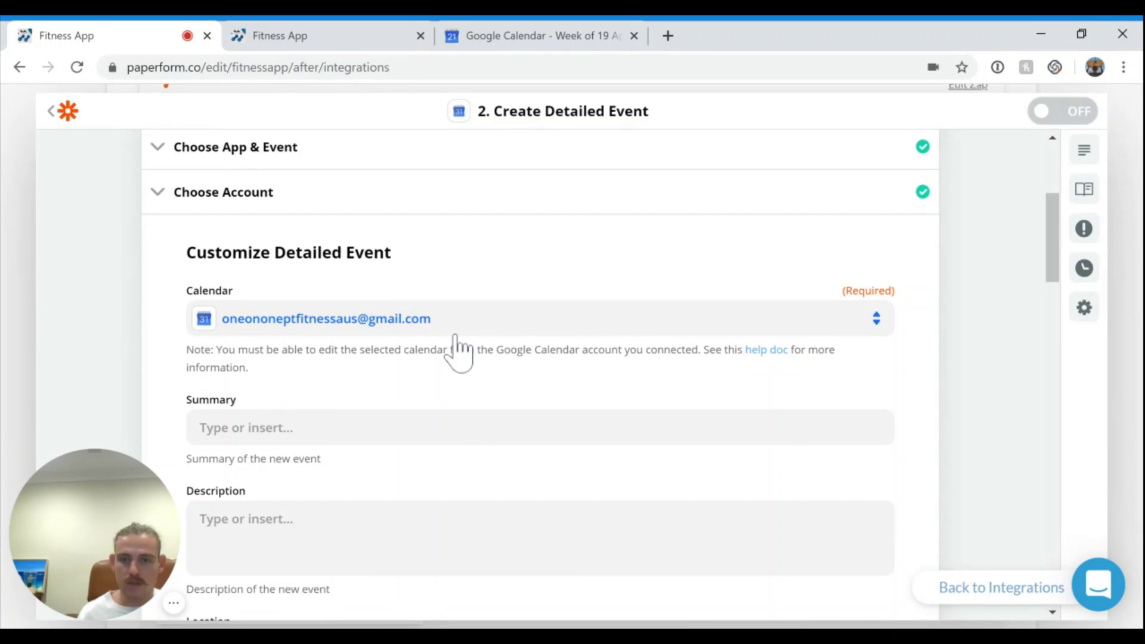
scroll(462, 339, "up", 3)
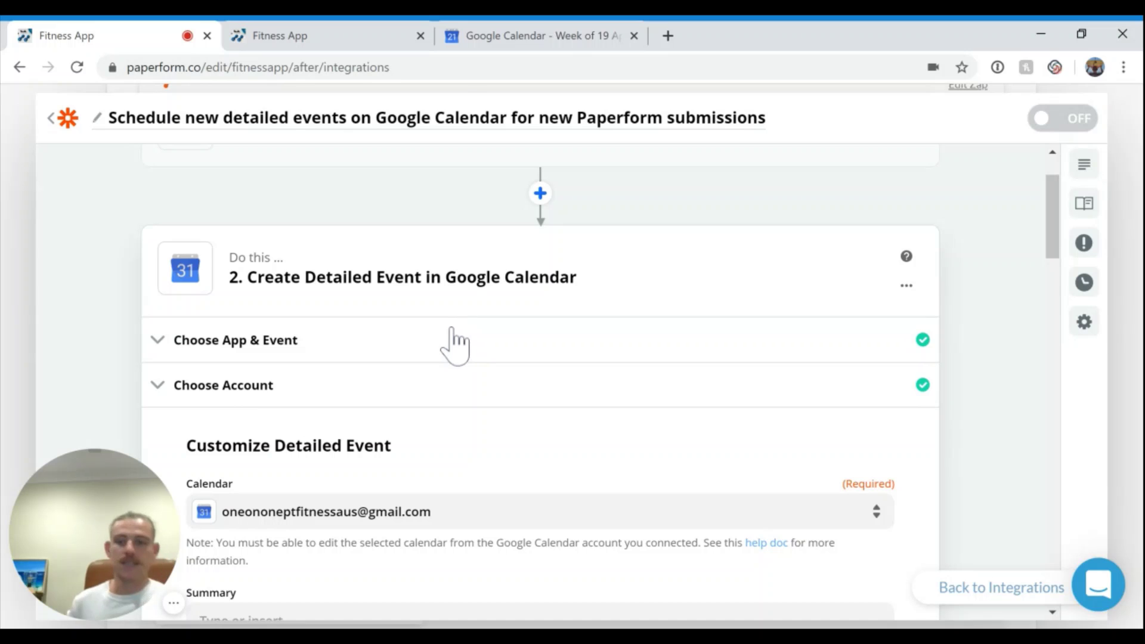
scroll(465, 358, "down", 1)
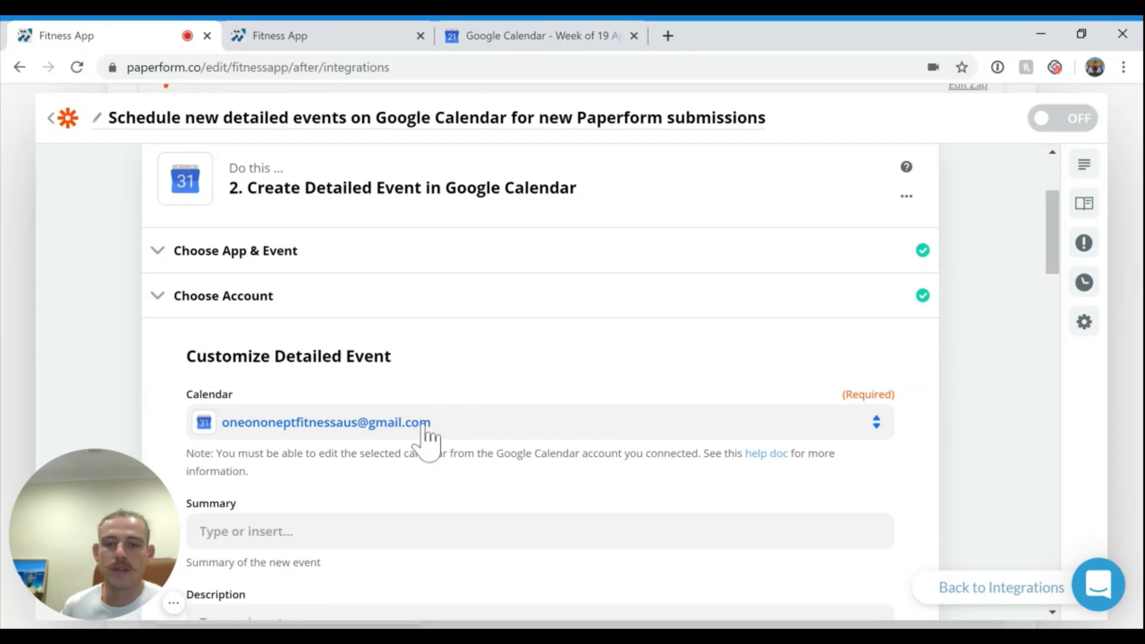
scroll(468, 422, "down", 8)
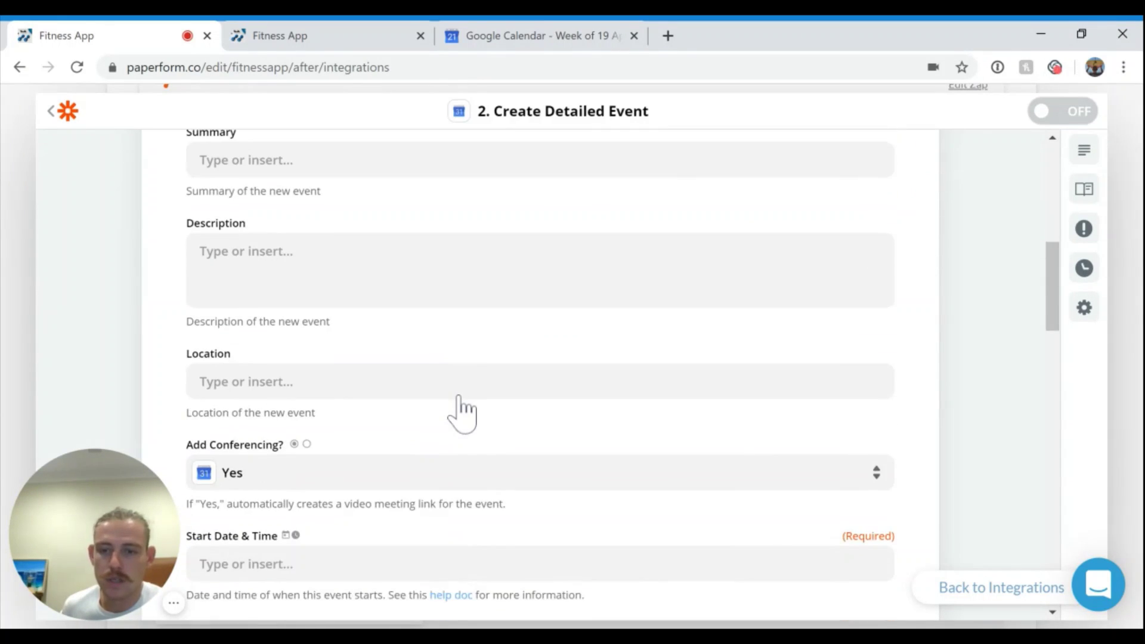
left_click(288, 389)
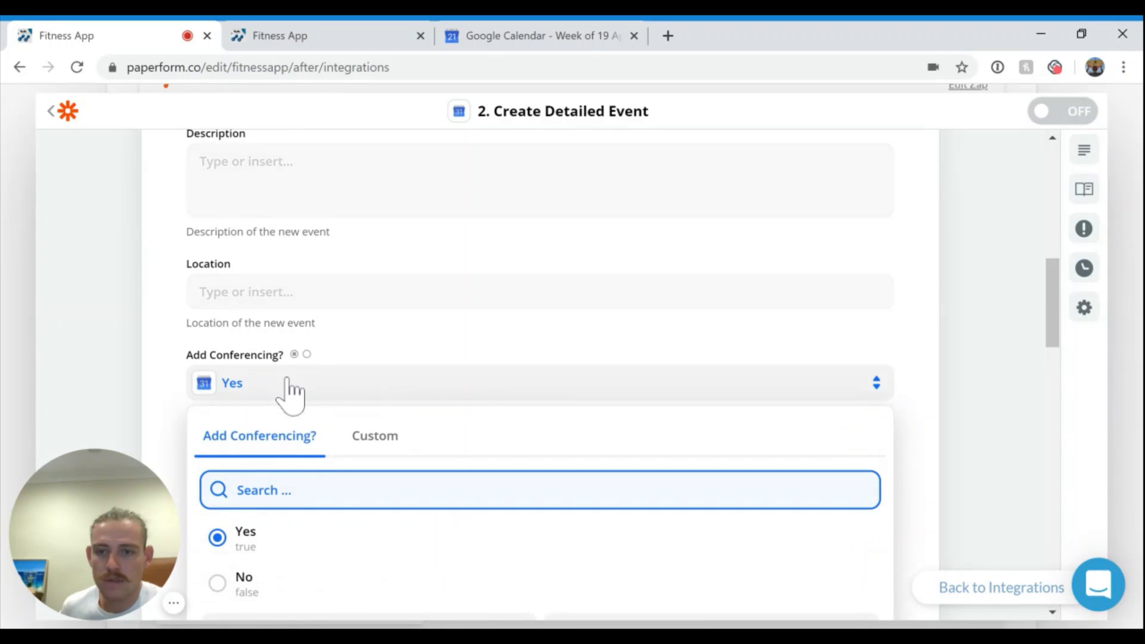
left_click(266, 546)
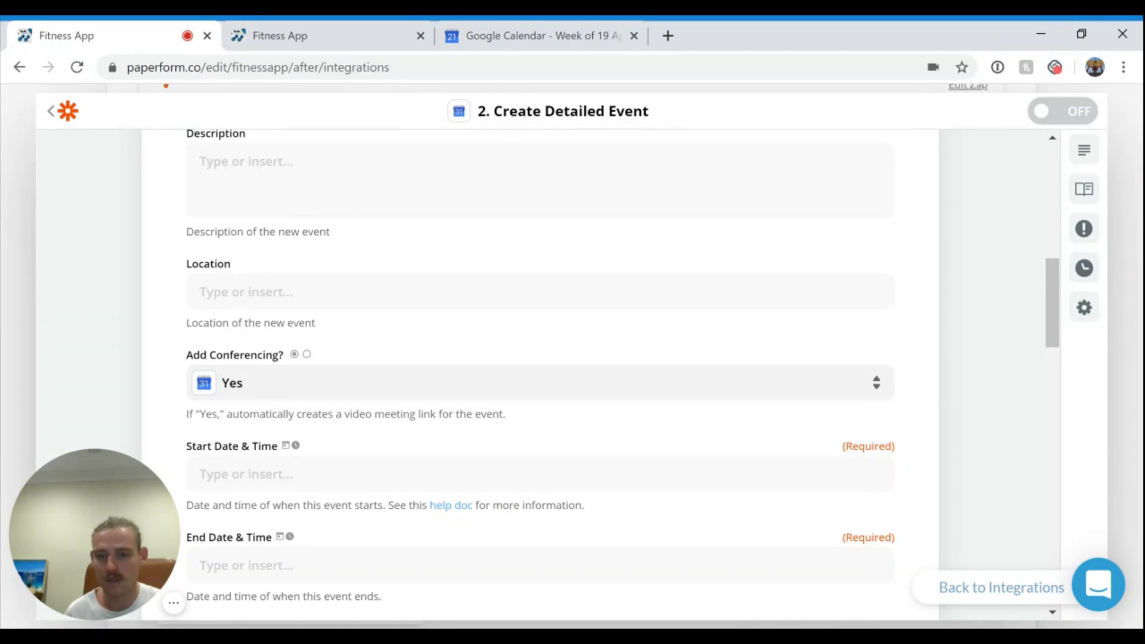
Map the event's Start Date & Time to the Paperform fields Ct2kj Start Date and Ct2kj Start Time, searching for "start".
scroll(108, 396, "down", 3)
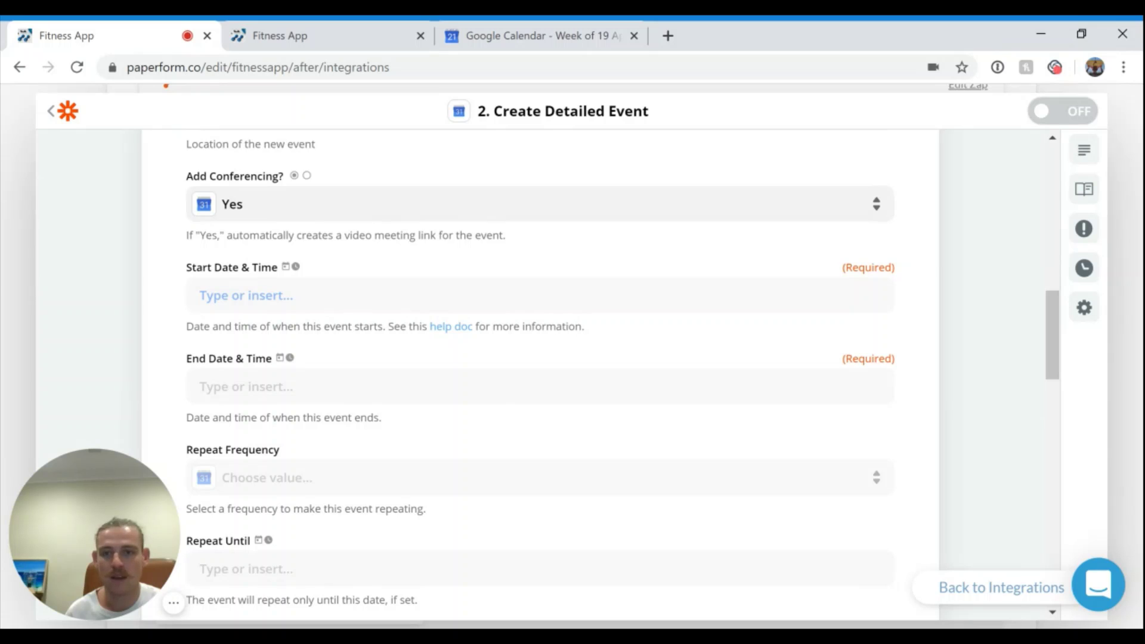
left_click(245, 295)
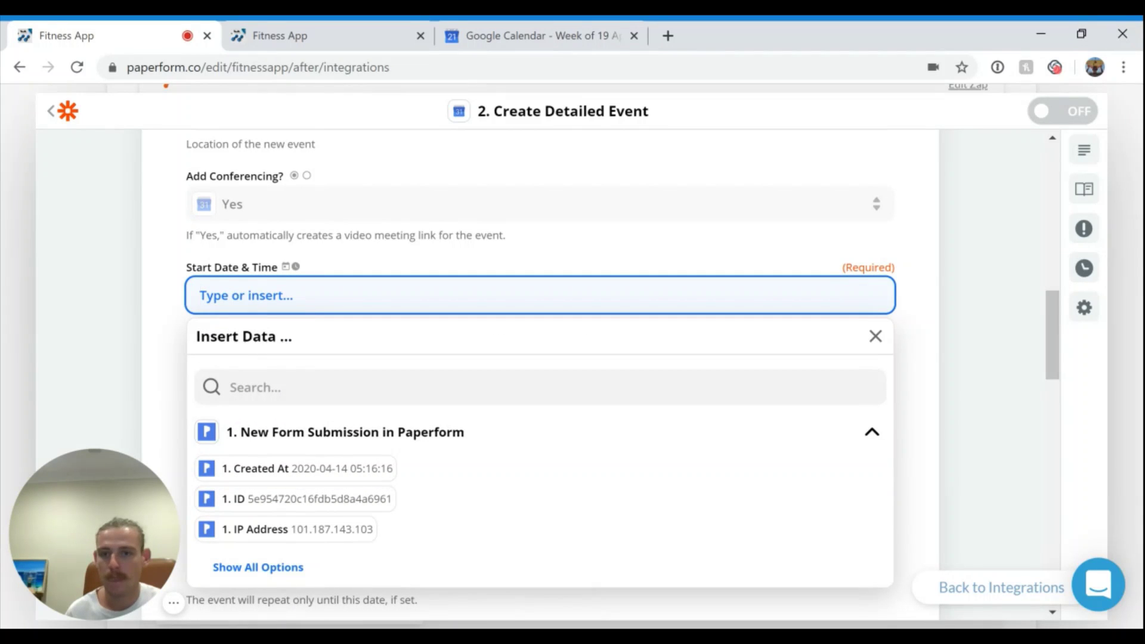
scroll(327, 506, "down", 2)
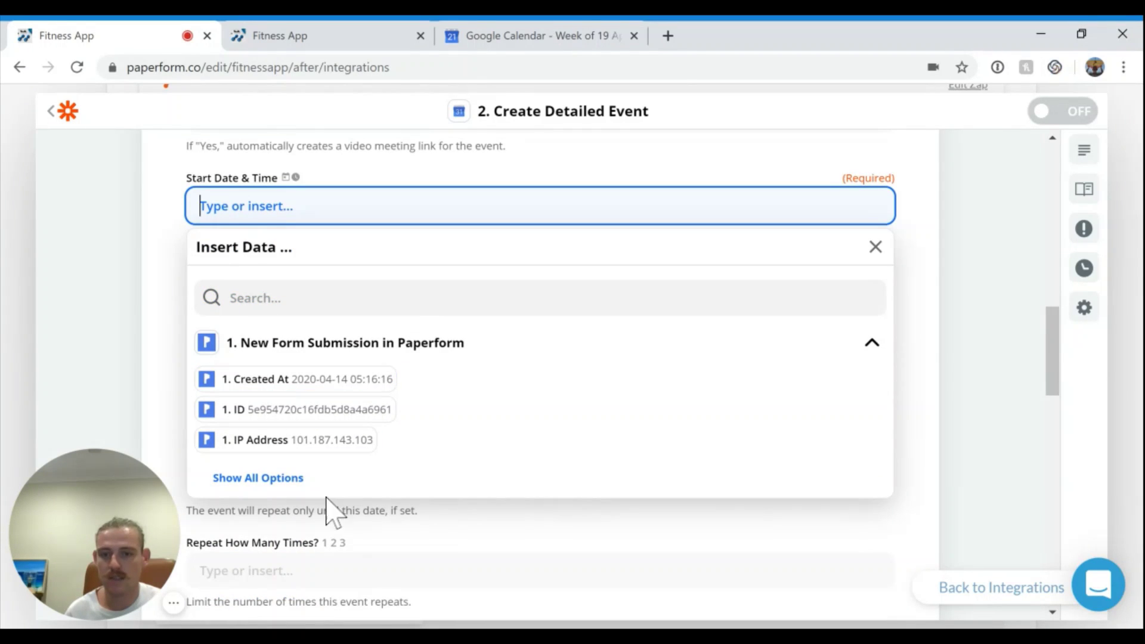
left_click(285, 480)
scroll(412, 475, "down", 10)
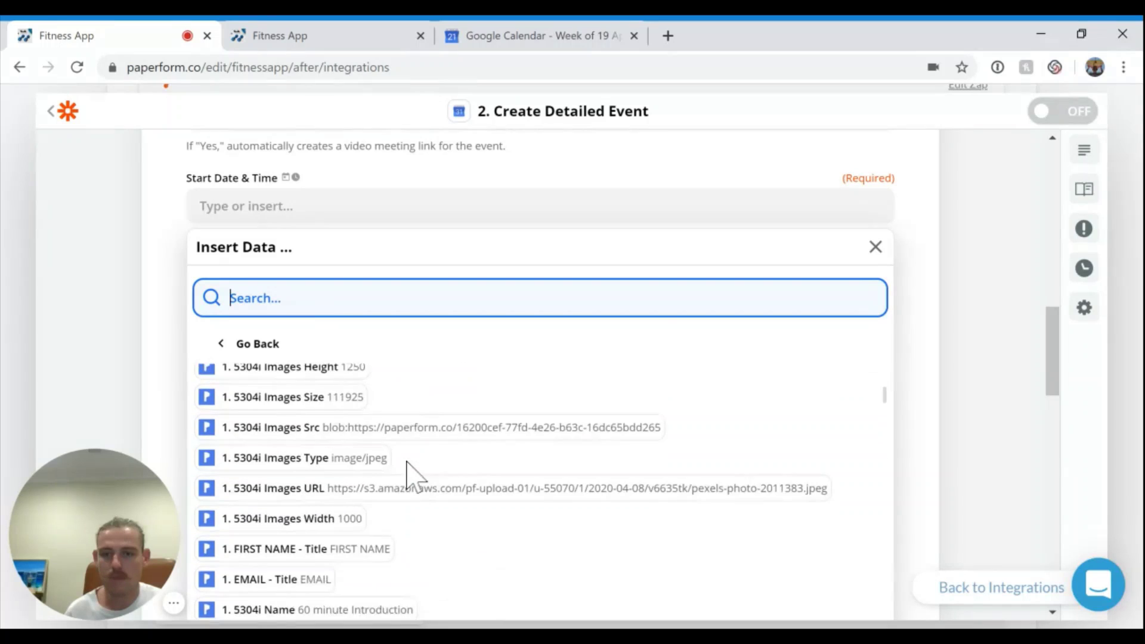
scroll(408, 462, "down", 20)
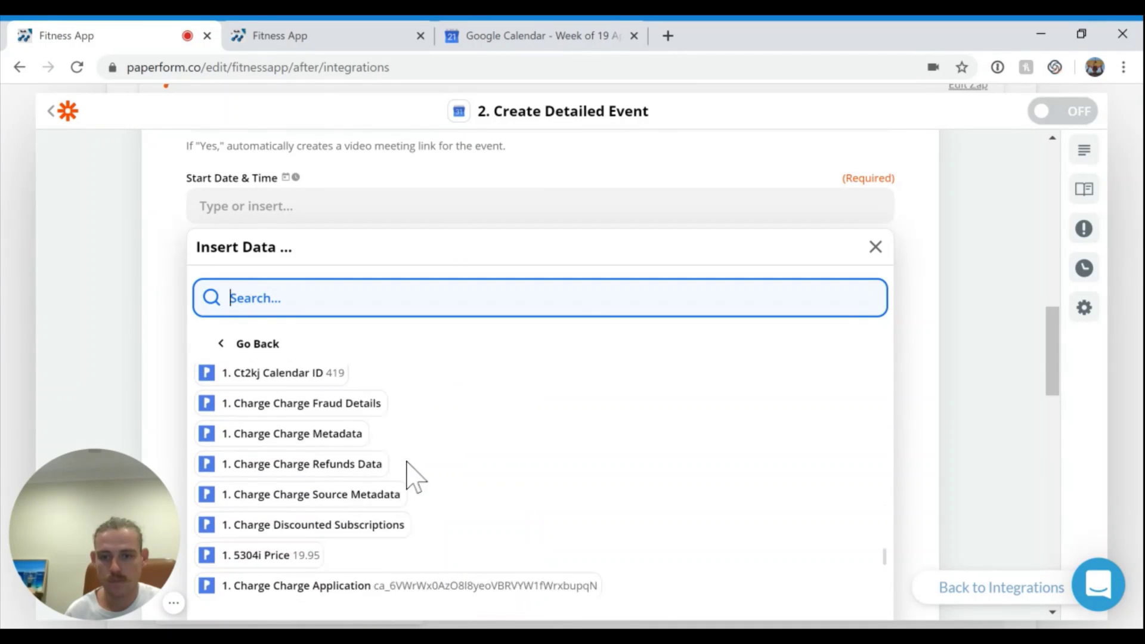
scroll(407, 462, "down", 20)
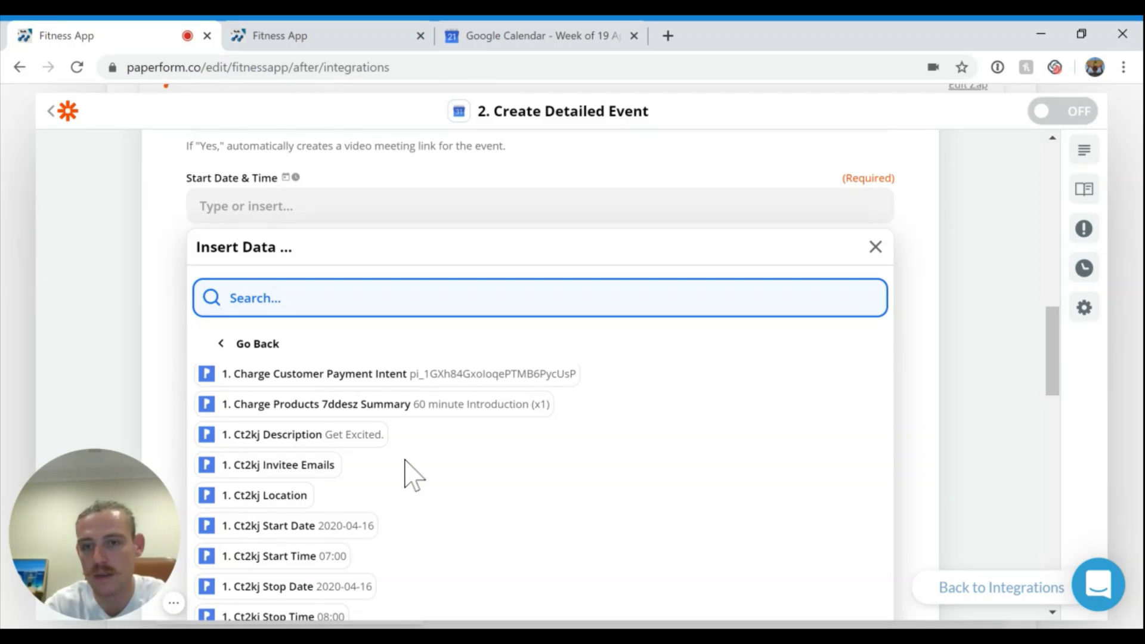
type("start")
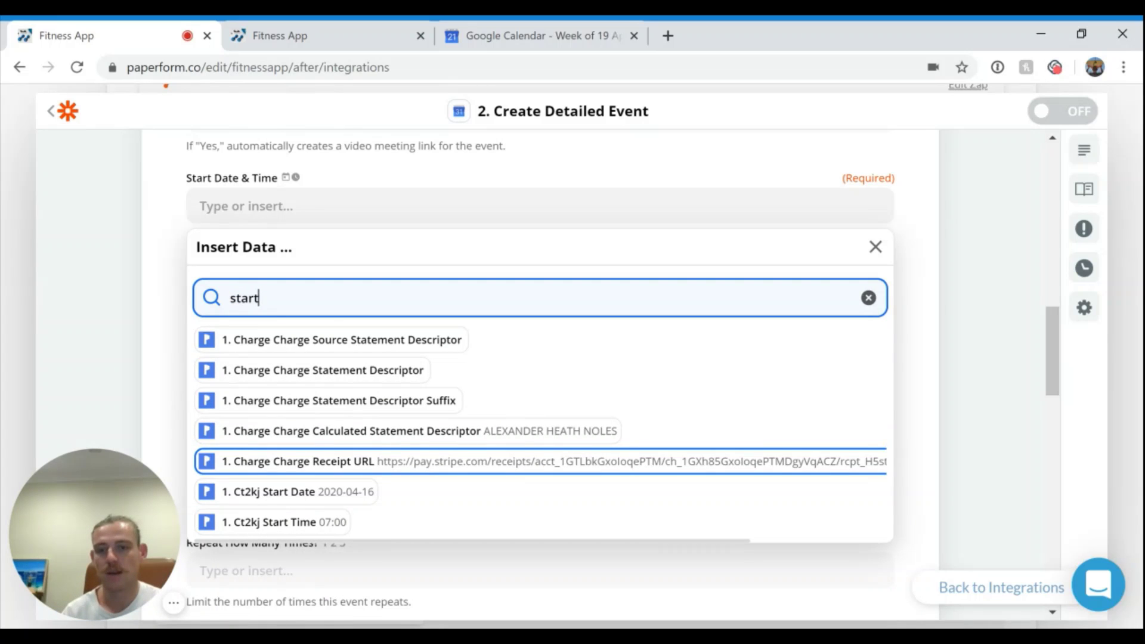
left_click(349, 498)
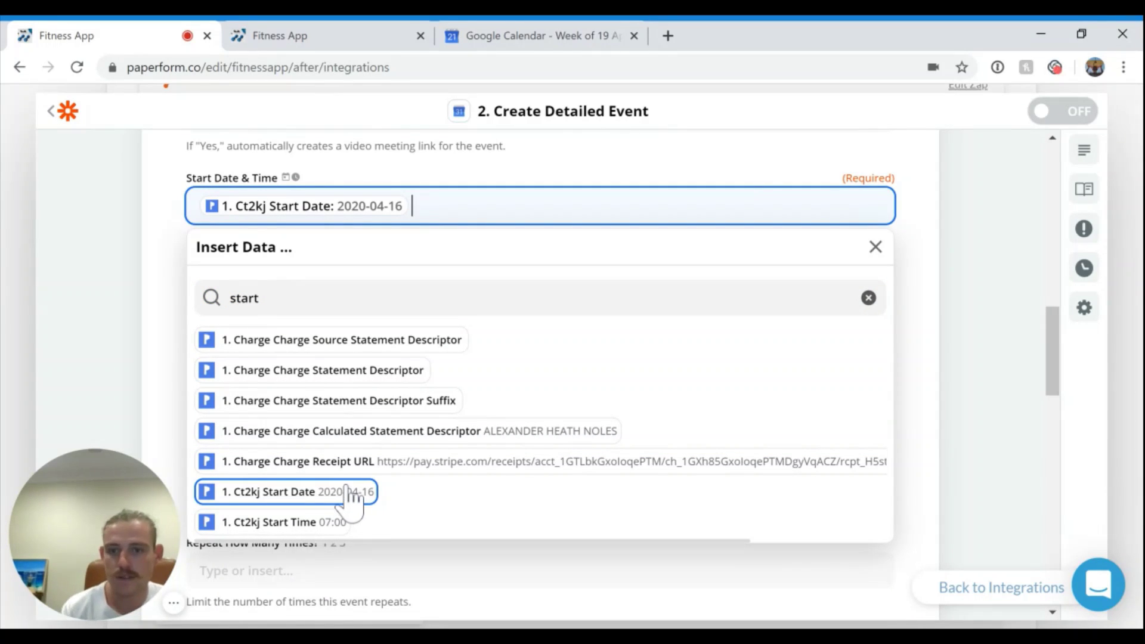
left_click(333, 525)
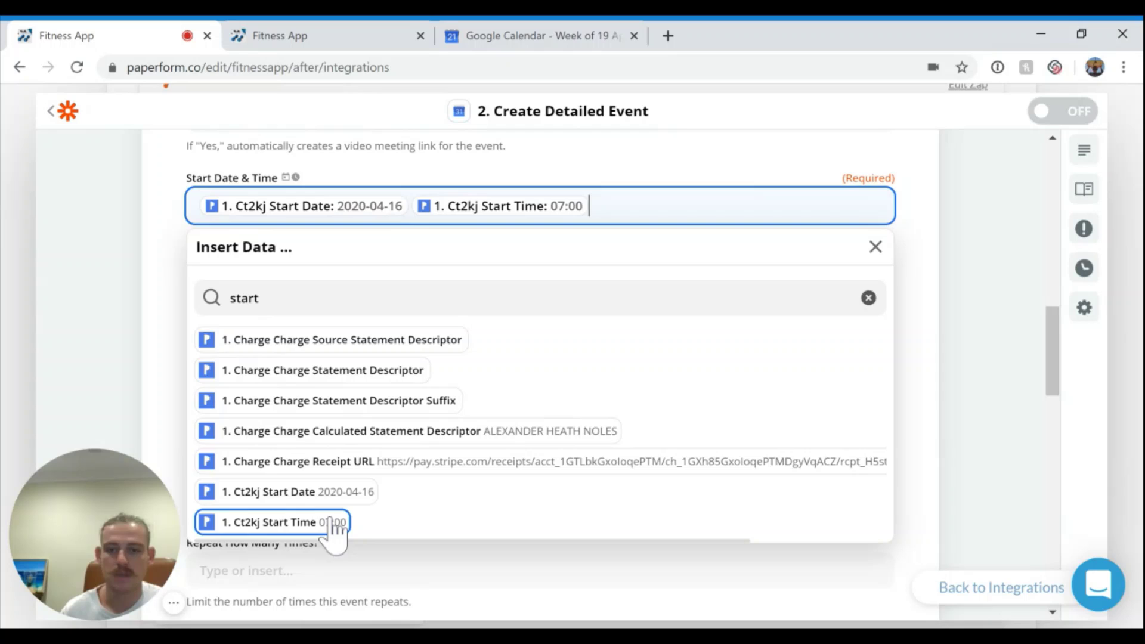
left_click(140, 343)
Map the event's End Date & Time to the Paperform fields Ct2kj Stop Date and Ct2kj Stop Time, searching for "stop".
left_click(281, 297)
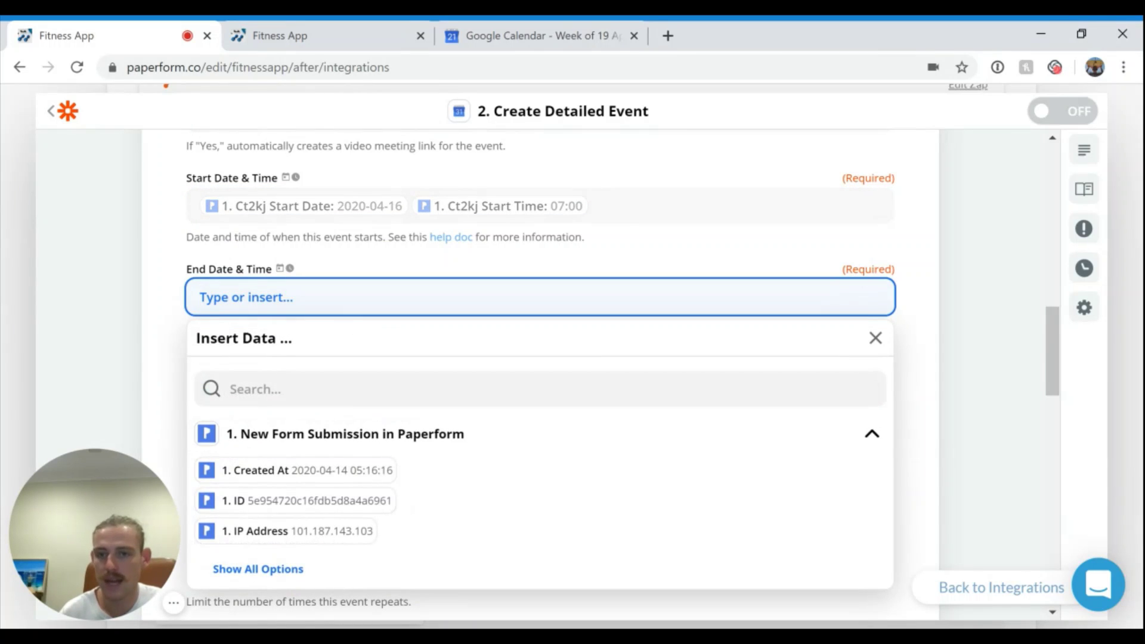
left_click(295, 382)
type("stop")
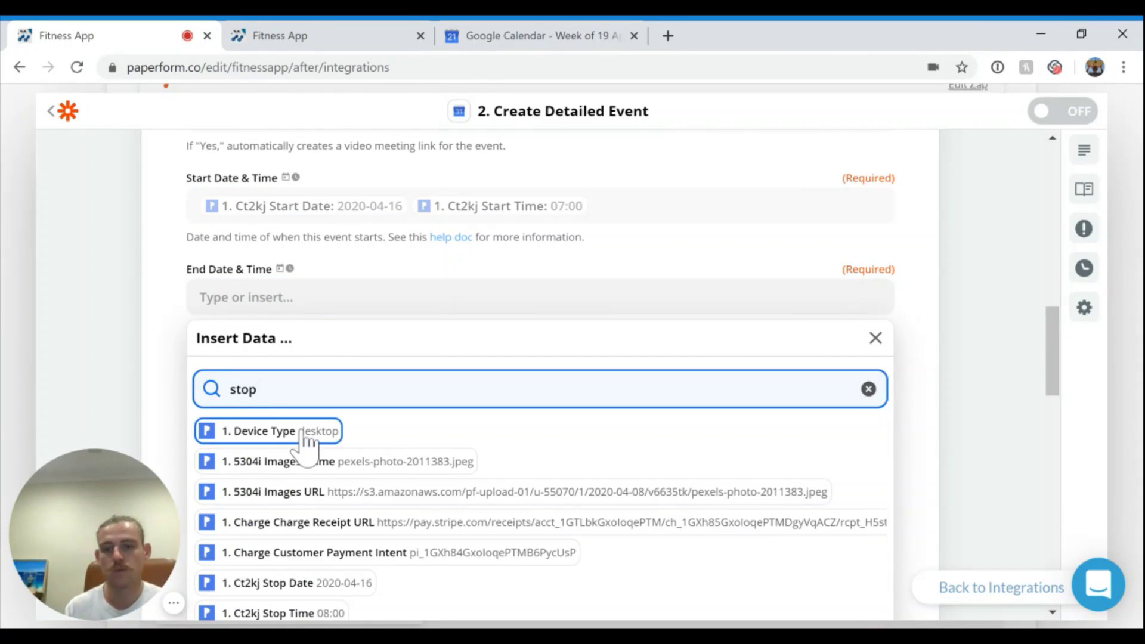
scroll(302, 434, "down", 3)
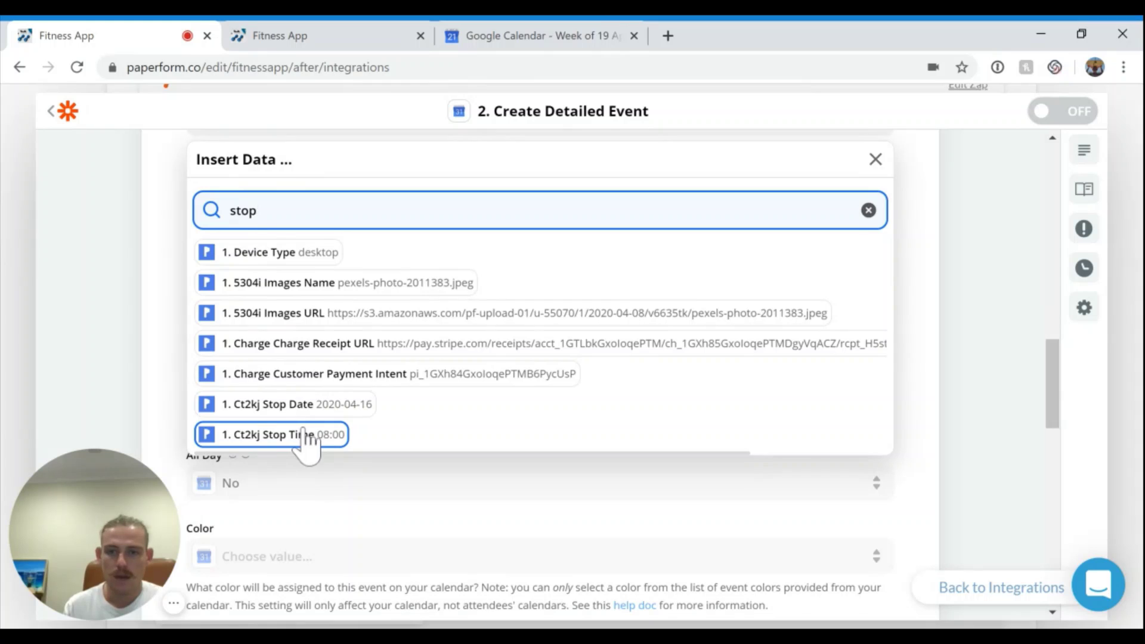
left_click(301, 404)
scroll(301, 424, "down", 5)
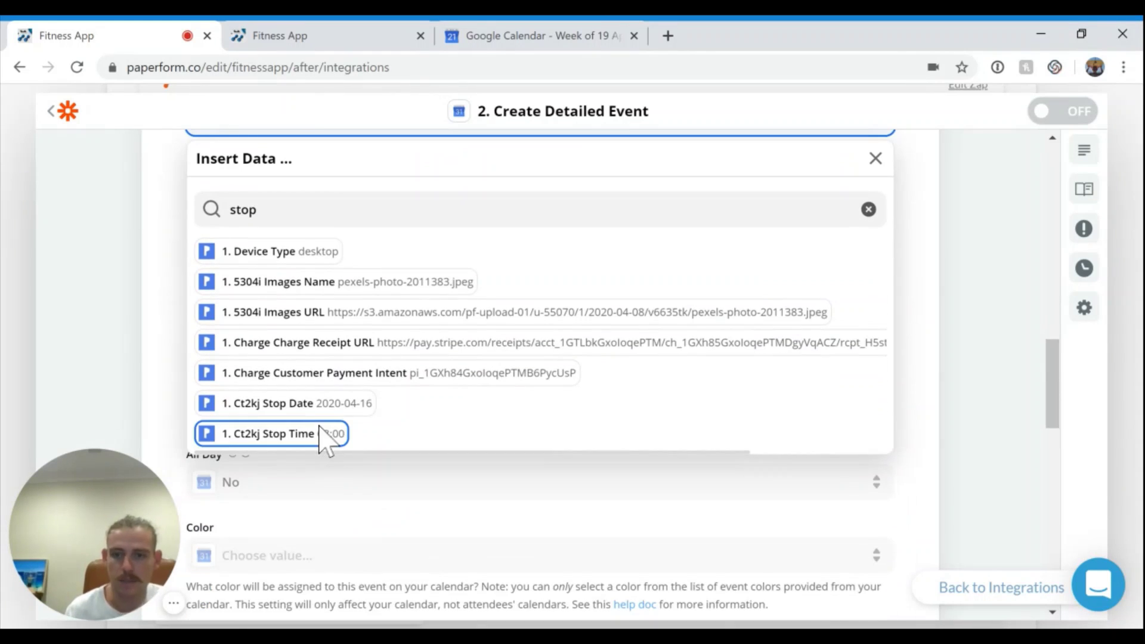
left_click(317, 441)
left_click(142, 373)
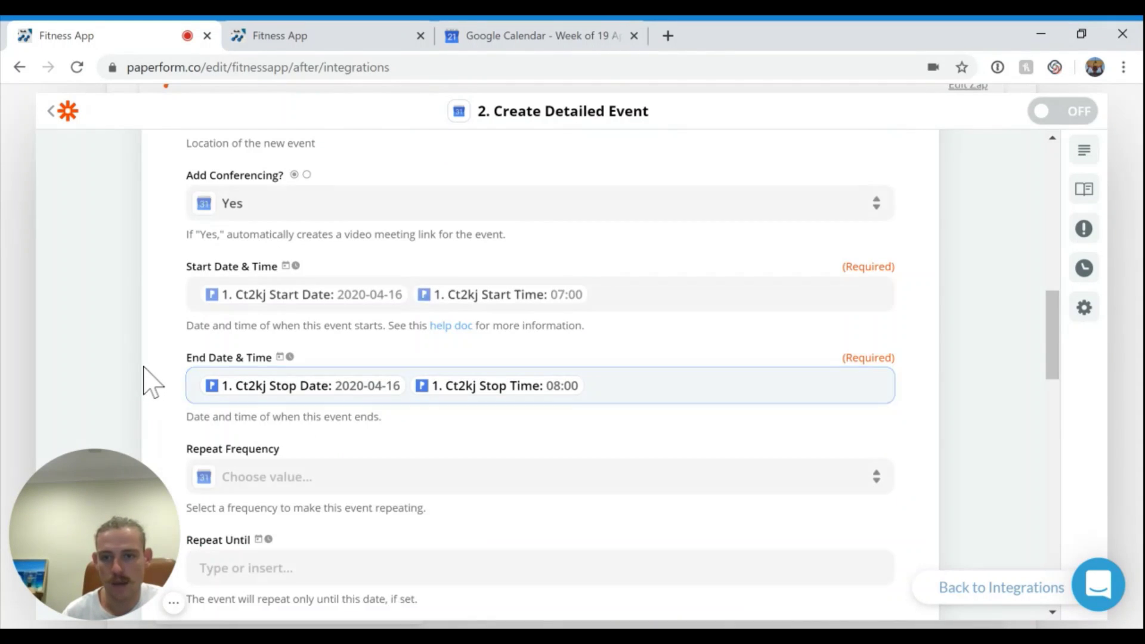
Leave the detailed event's remaining options at their defaults and run the Google Calendar test to complete the action.
scroll(145, 378, "down", 4)
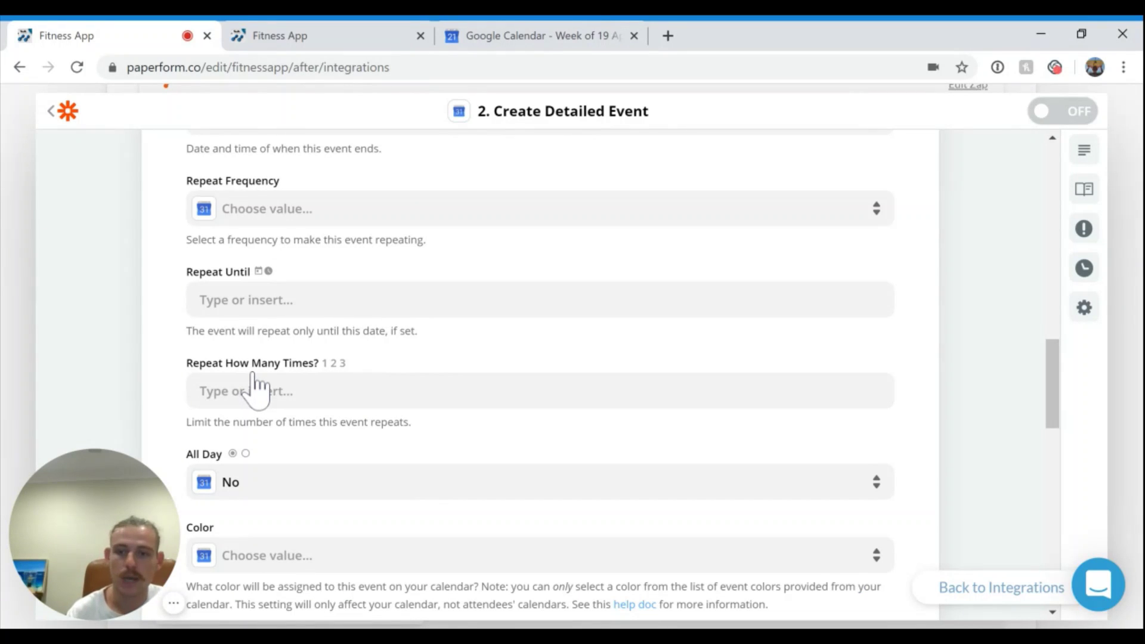
scroll(263, 394, "down", 3)
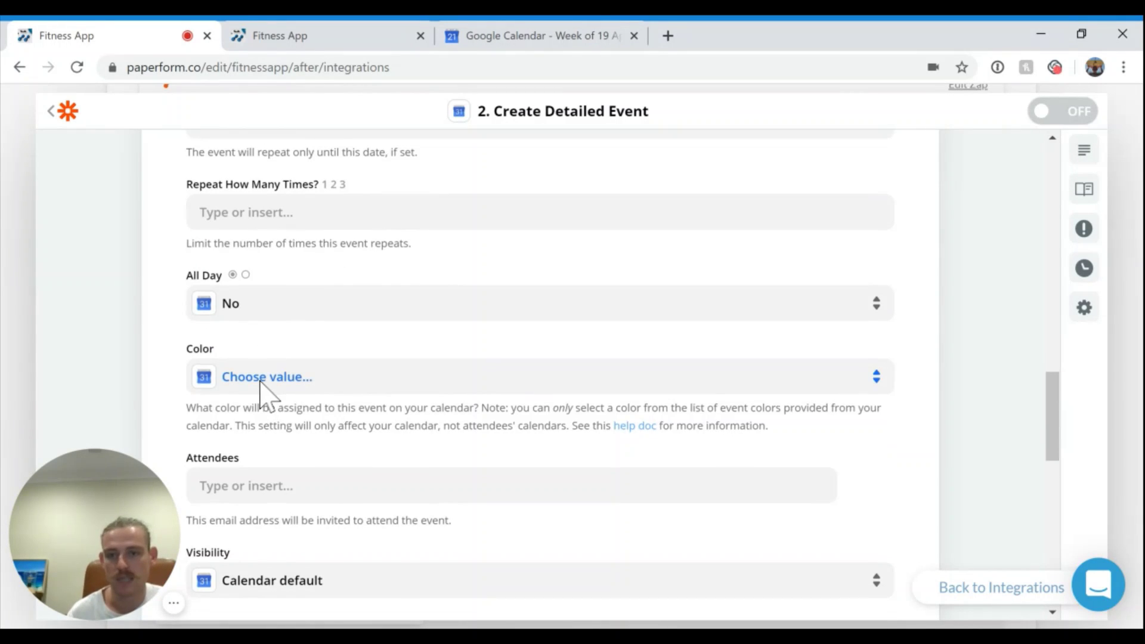
scroll(260, 384, "down", 5)
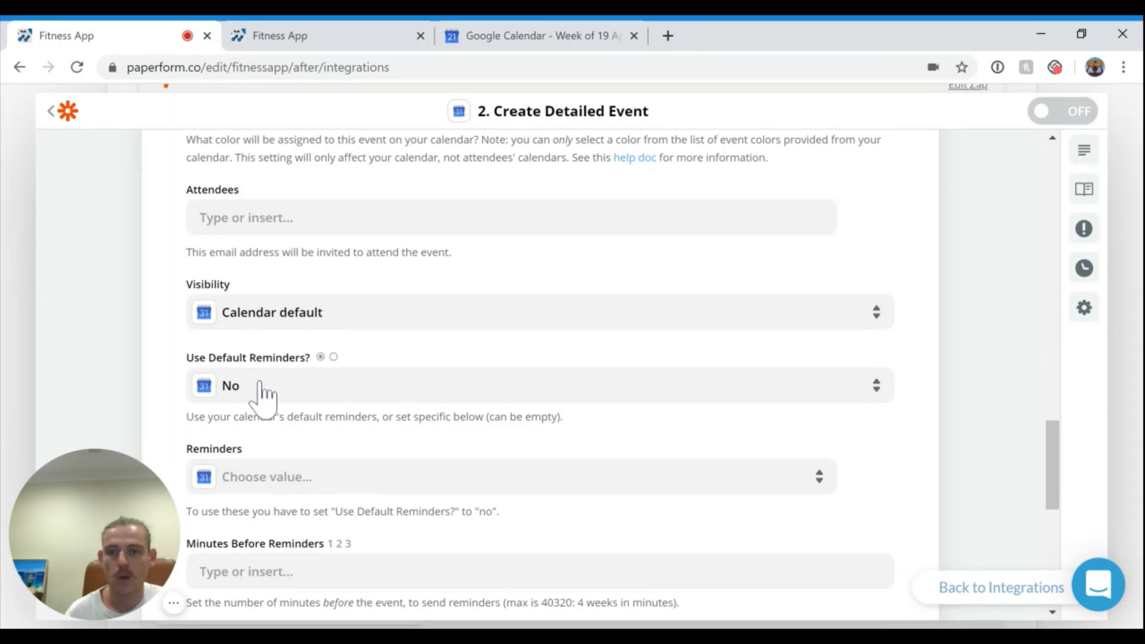
scroll(262, 394, "down", 6)
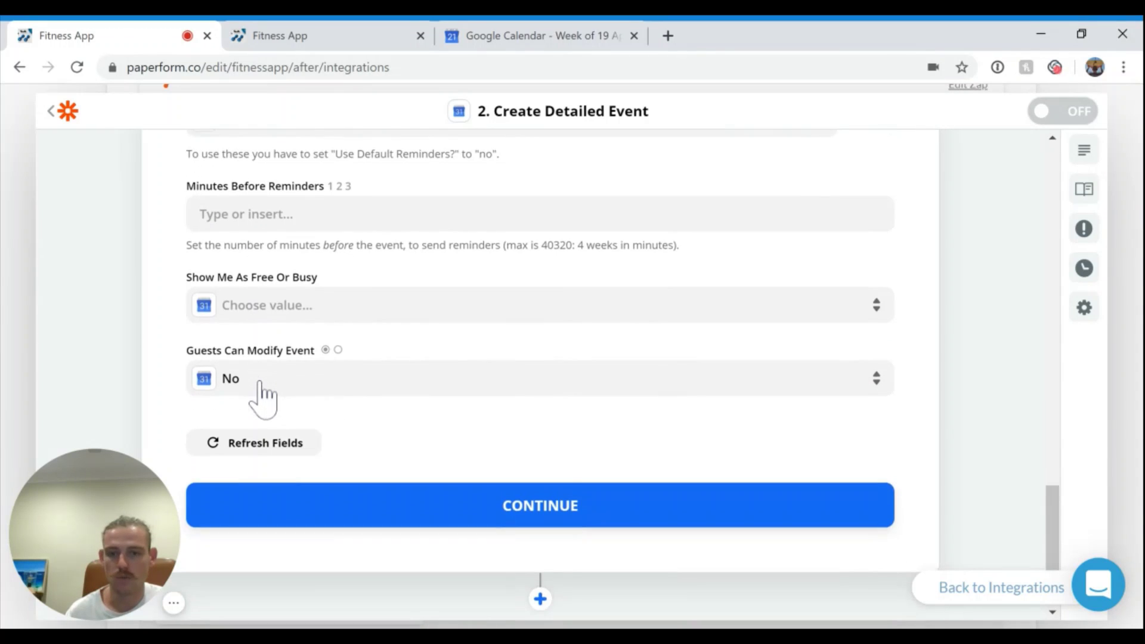
left_click(561, 522)
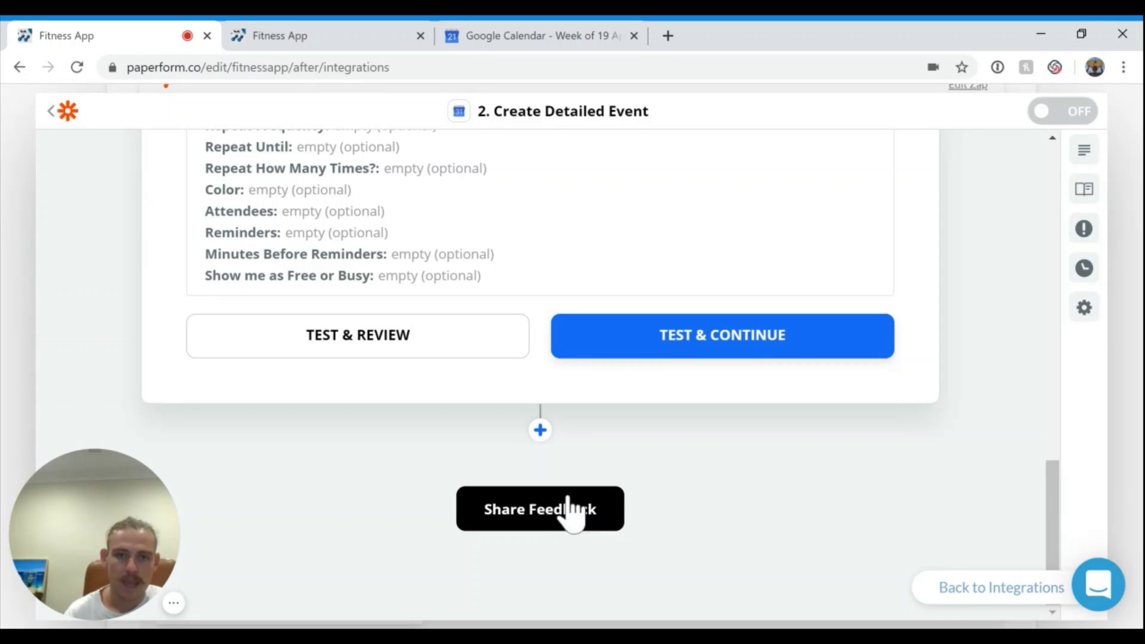
left_click(652, 347)
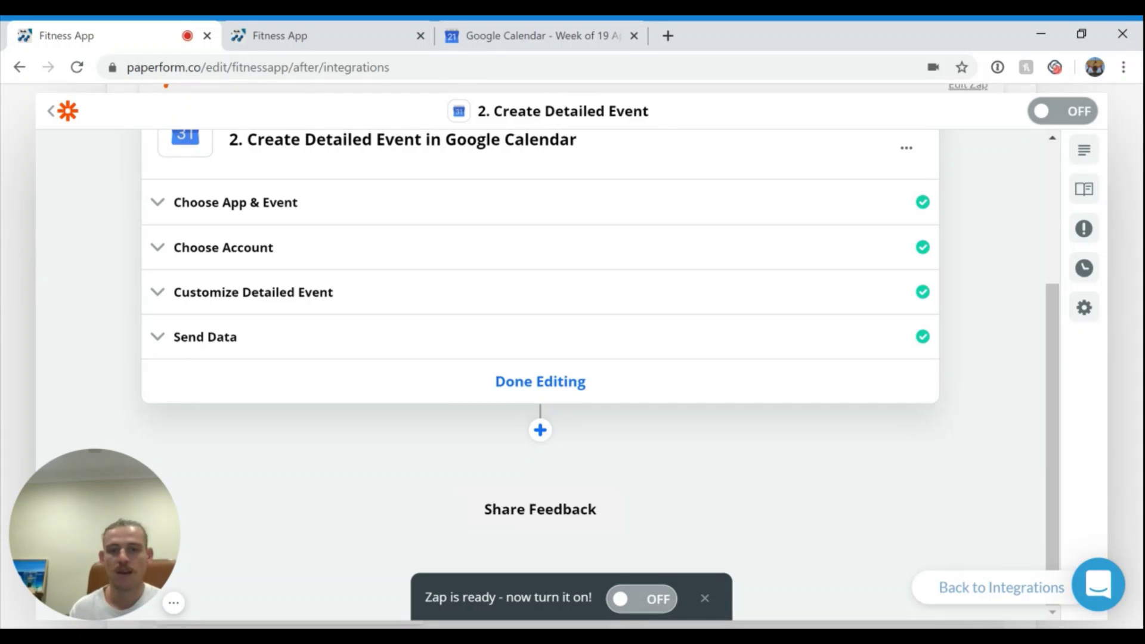
Turn on the Zap and close its editor to return to the form's integrations page.
left_click(1051, 122)
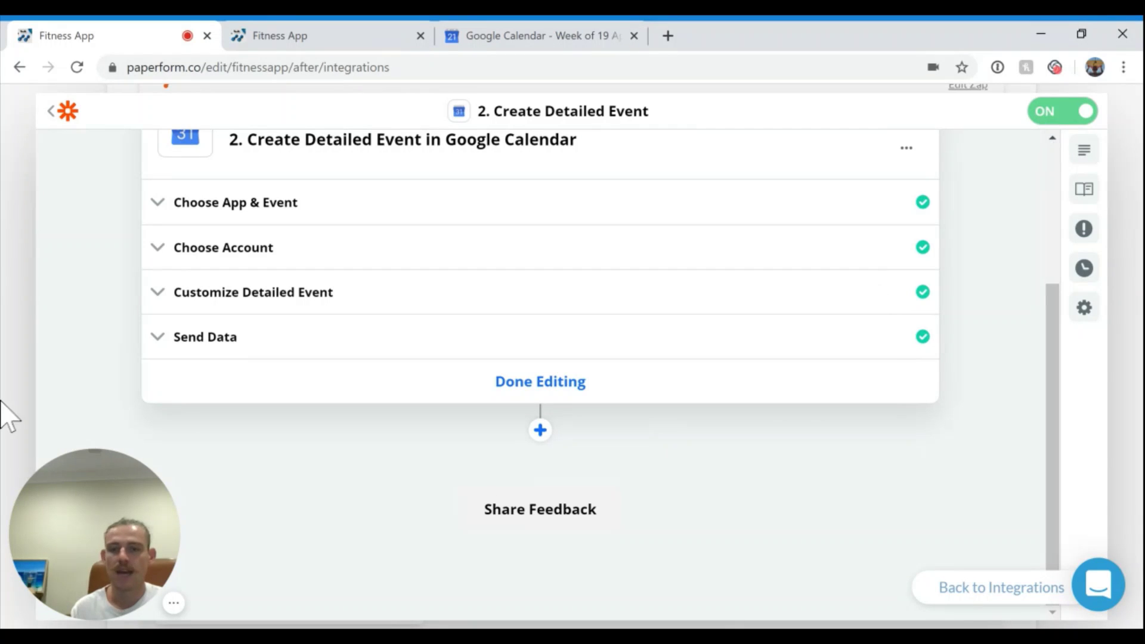
left_click(14, 320)
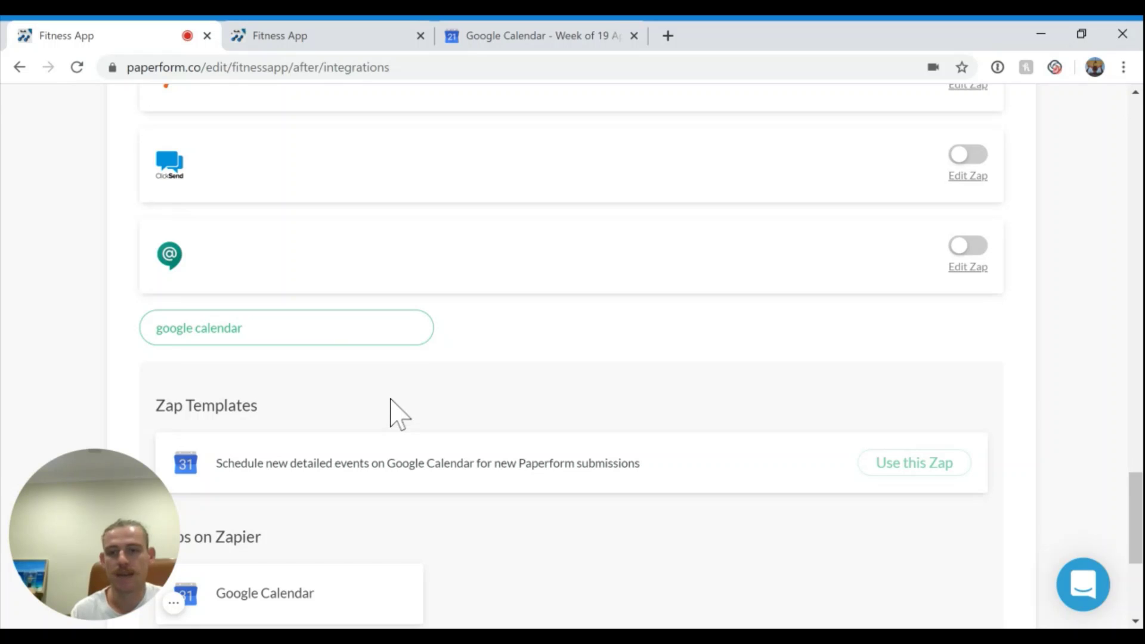
Start a Hubspot CRM direct integration with the action "Create or update a contact".
scroll(511, 394, "up", 1)
scroll(516, 391, "up", 1)
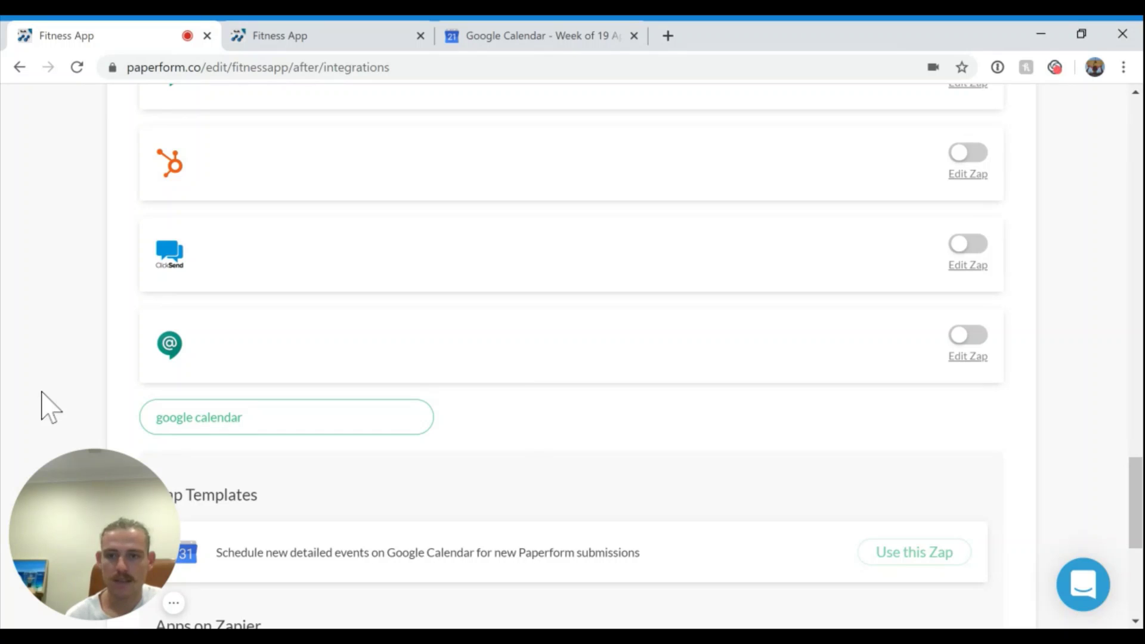
scroll(54, 406, "up", 20)
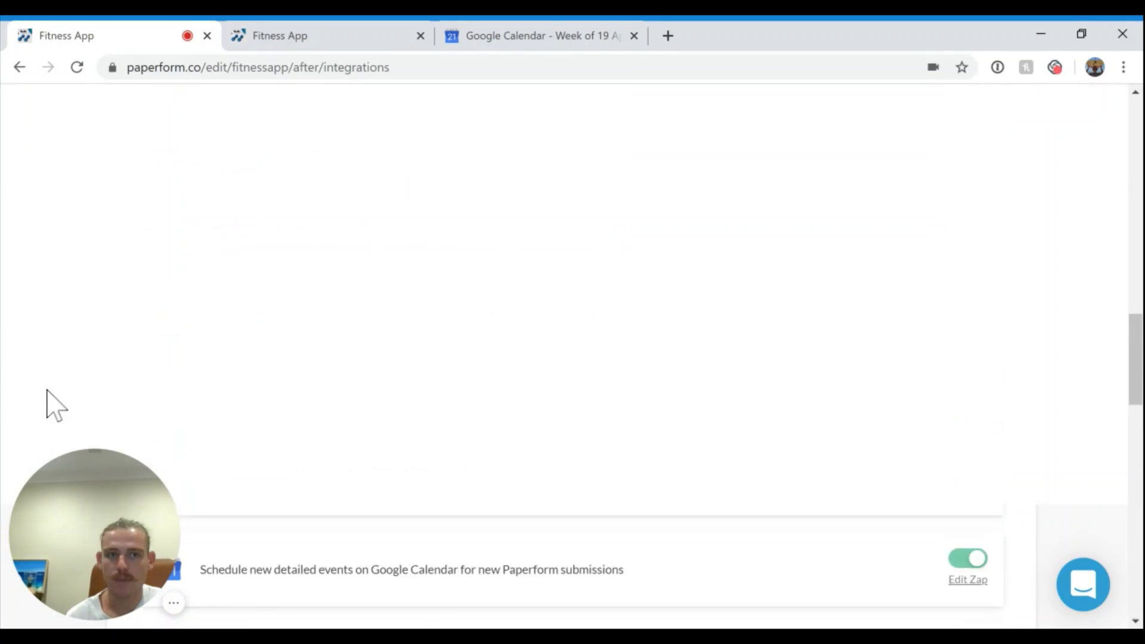
scroll(596, 567, "down", 3)
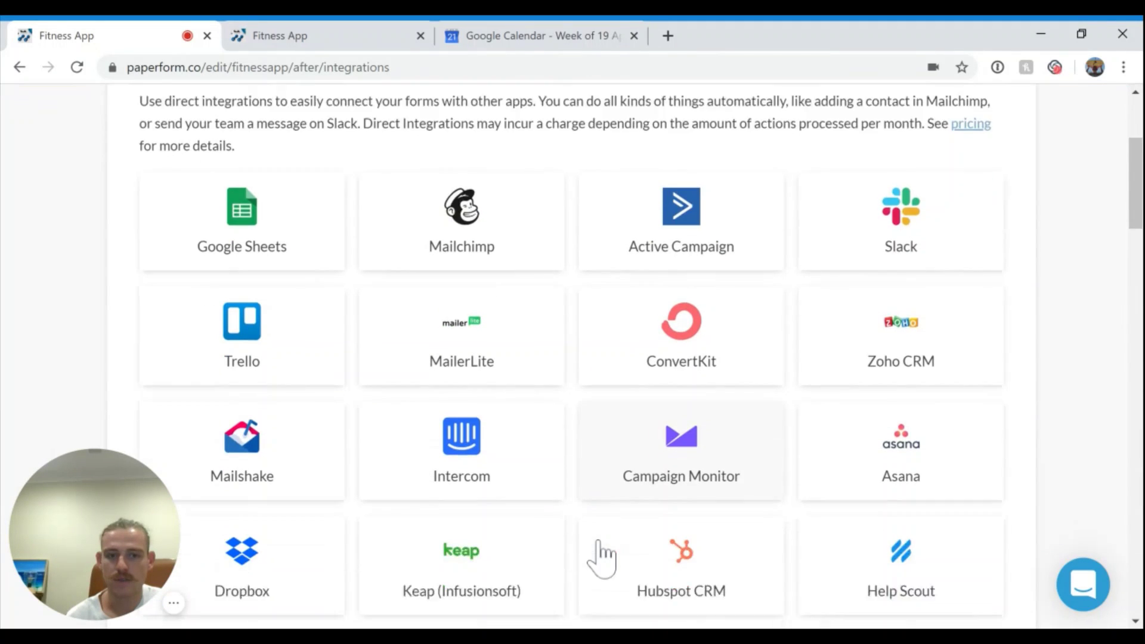
scroll(633, 539, "down", 2)
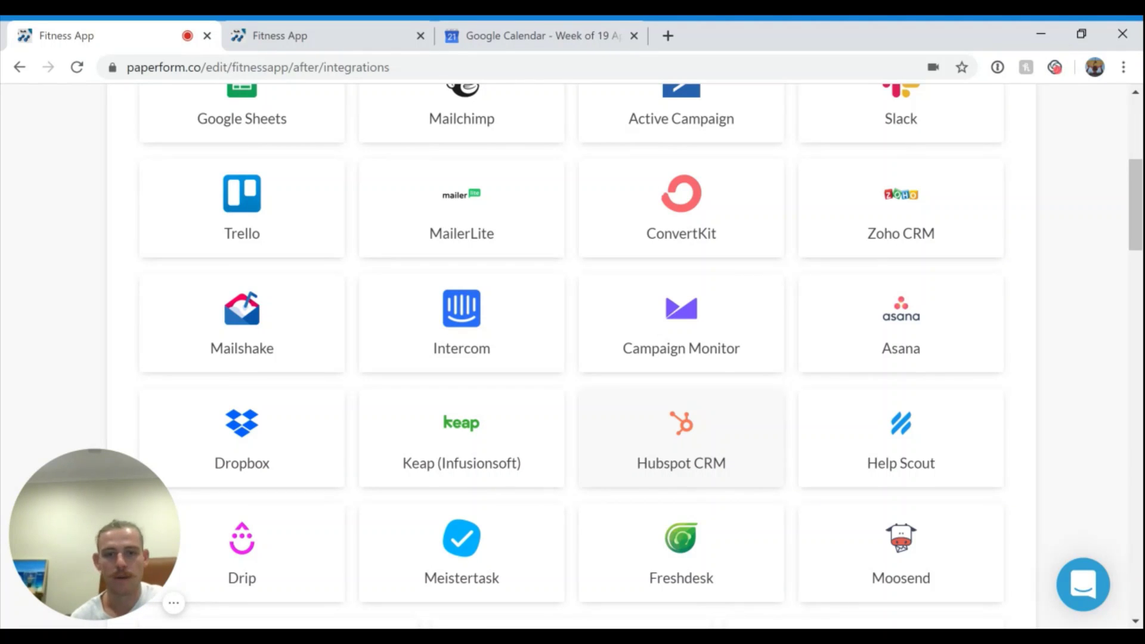
left_click(720, 448)
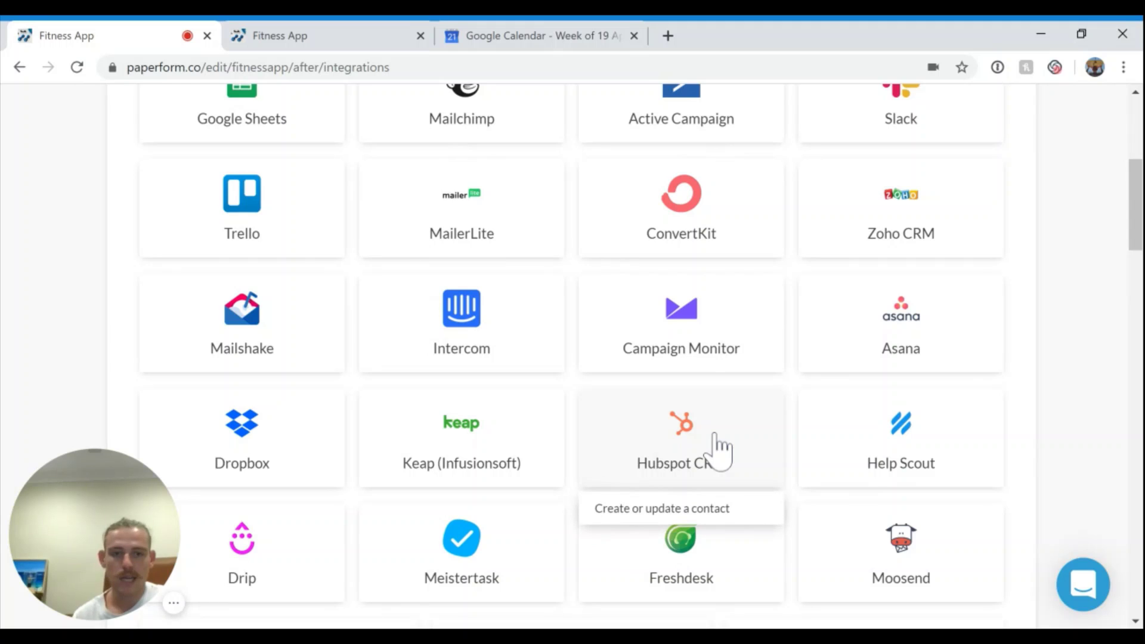
scroll(724, 452, "down", 1)
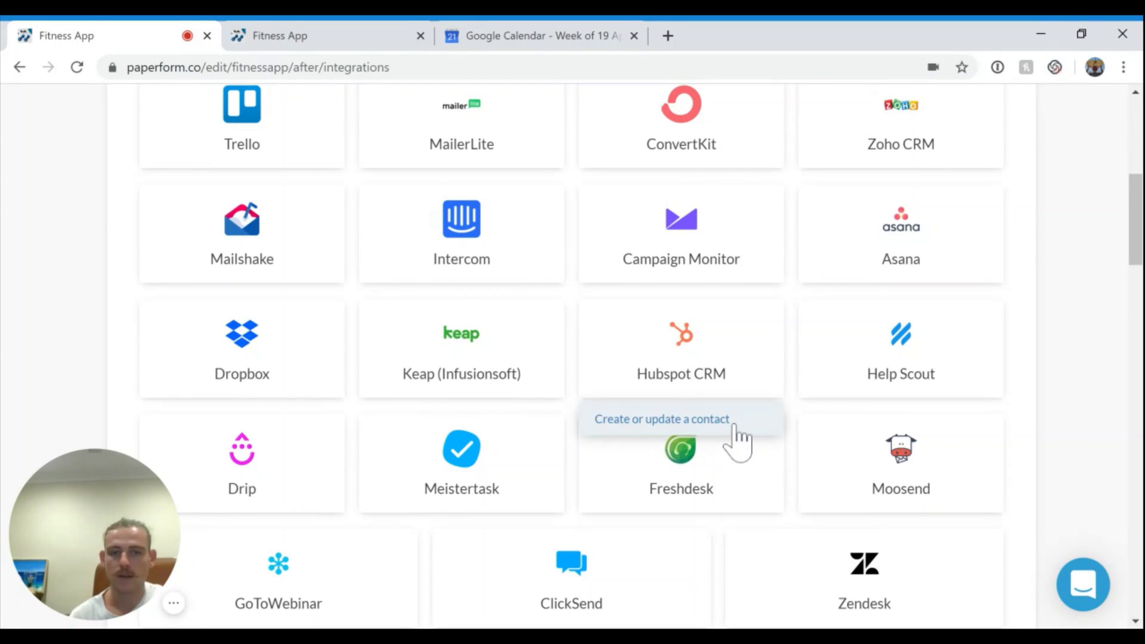
left_click(735, 431)
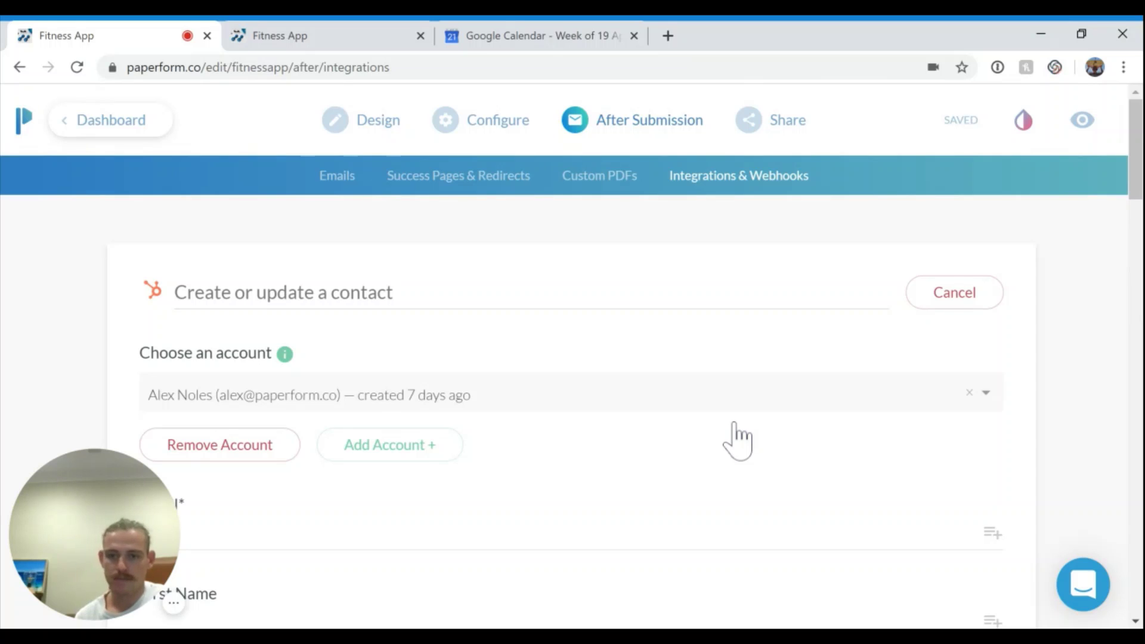
Map the contact's Email, First Name and Last Name to the form's EMAIL, FIRST NAME and LAST NAME answers.
scroll(732, 440, "down", 1)
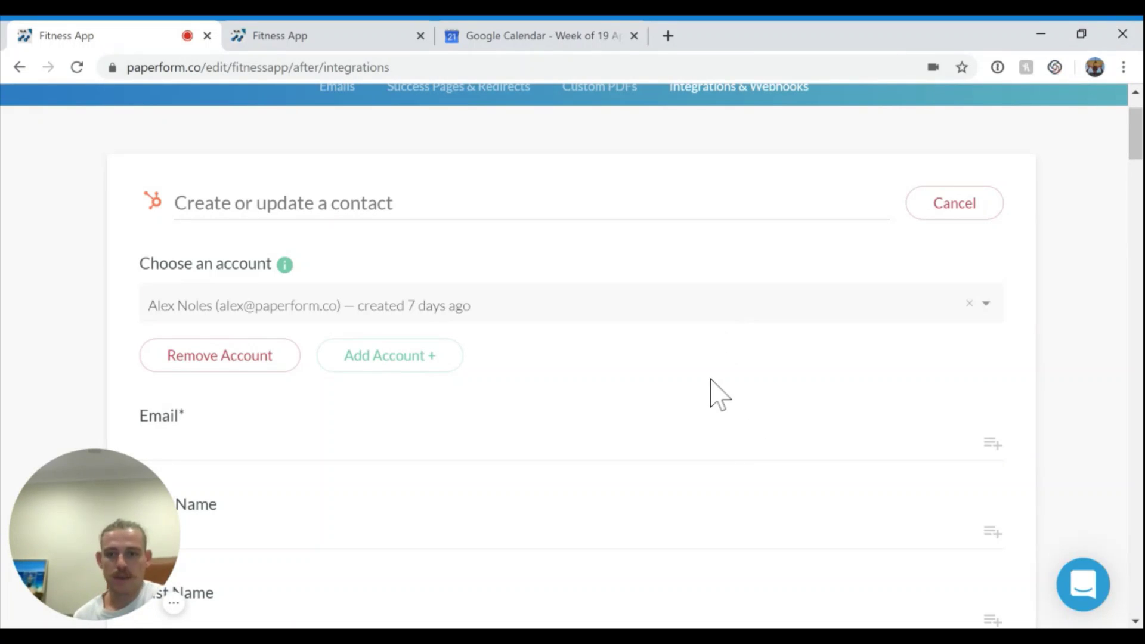
scroll(716, 384, "down", 3)
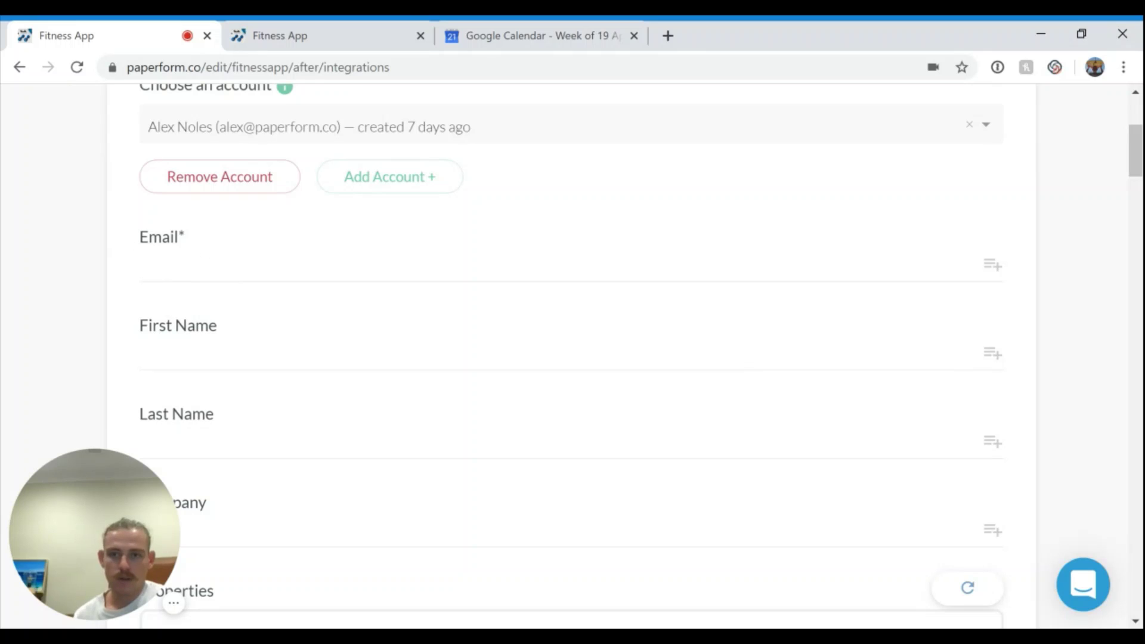
left_click(990, 266)
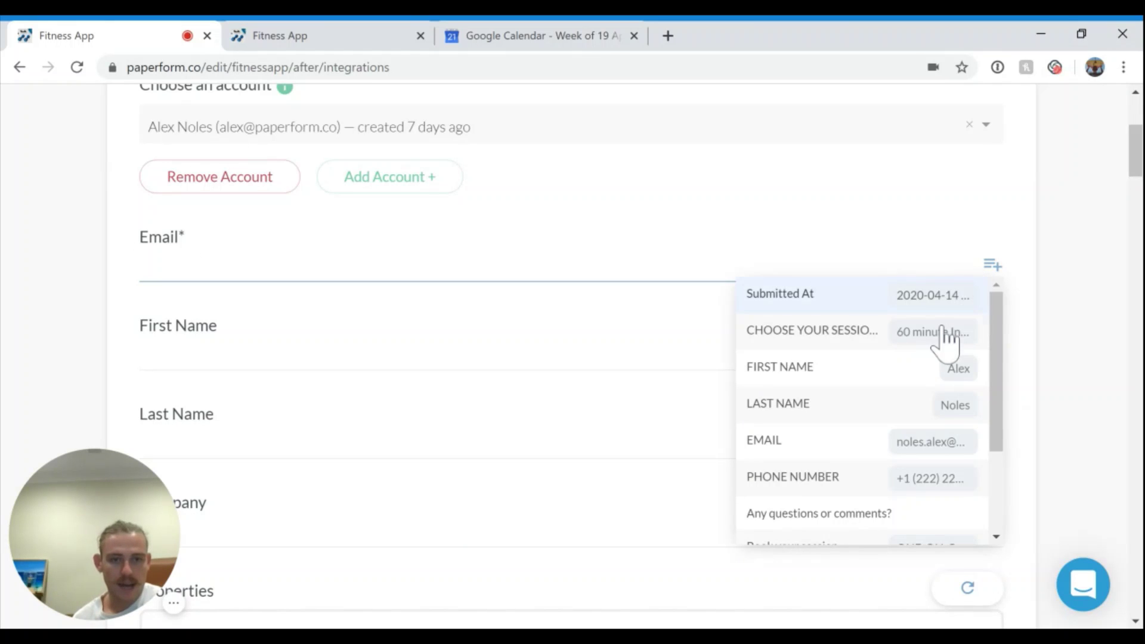
left_click(847, 449)
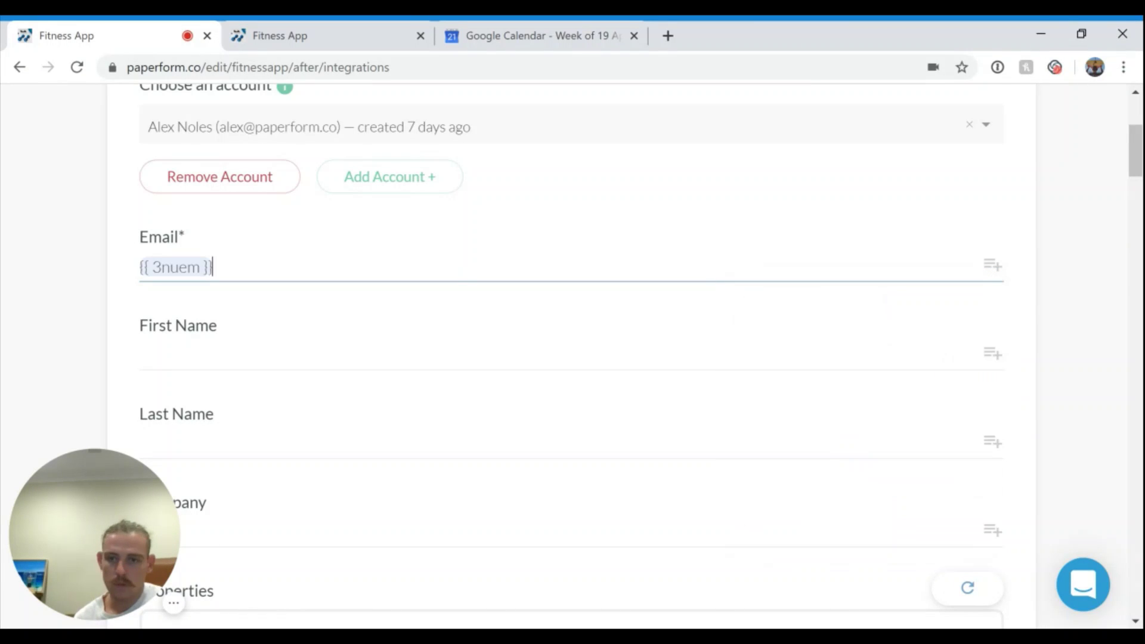
left_click(995, 360)
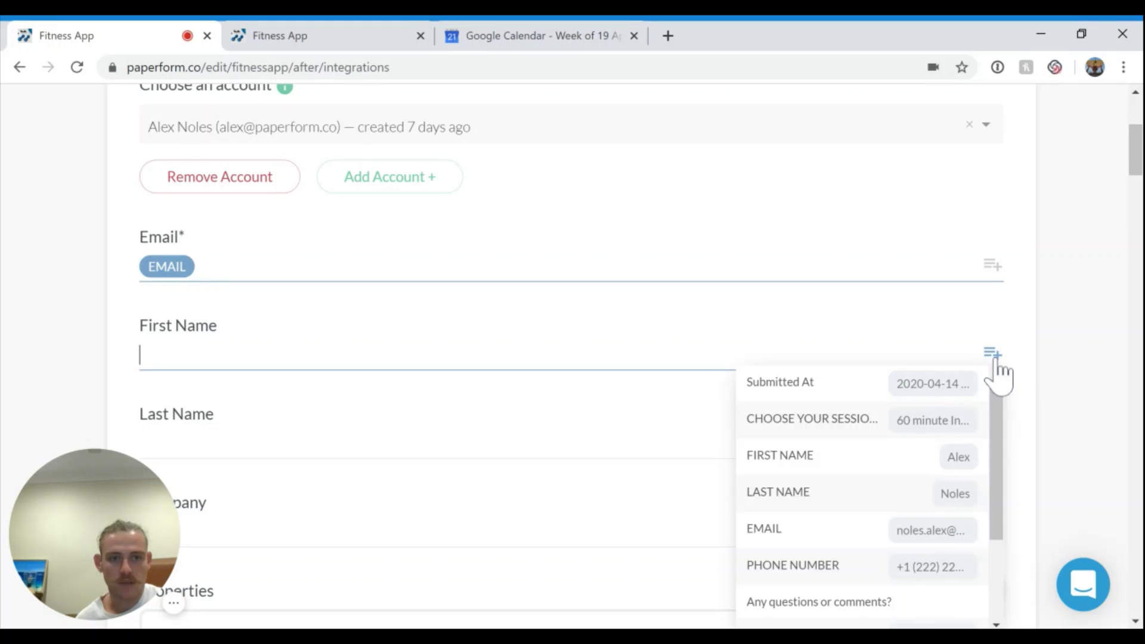
left_click(899, 459)
left_click(994, 446)
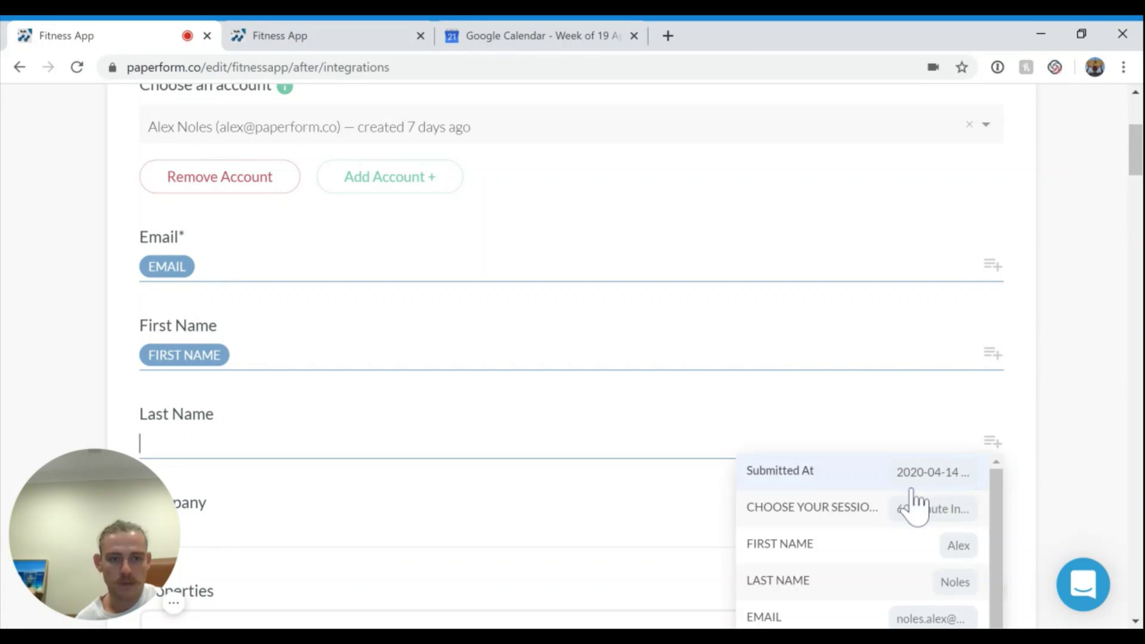
left_click(933, 584)
Leave the additional contact properties empty, send a test of the Hubspot setup and finish the integration.
scroll(746, 513, "down", 3)
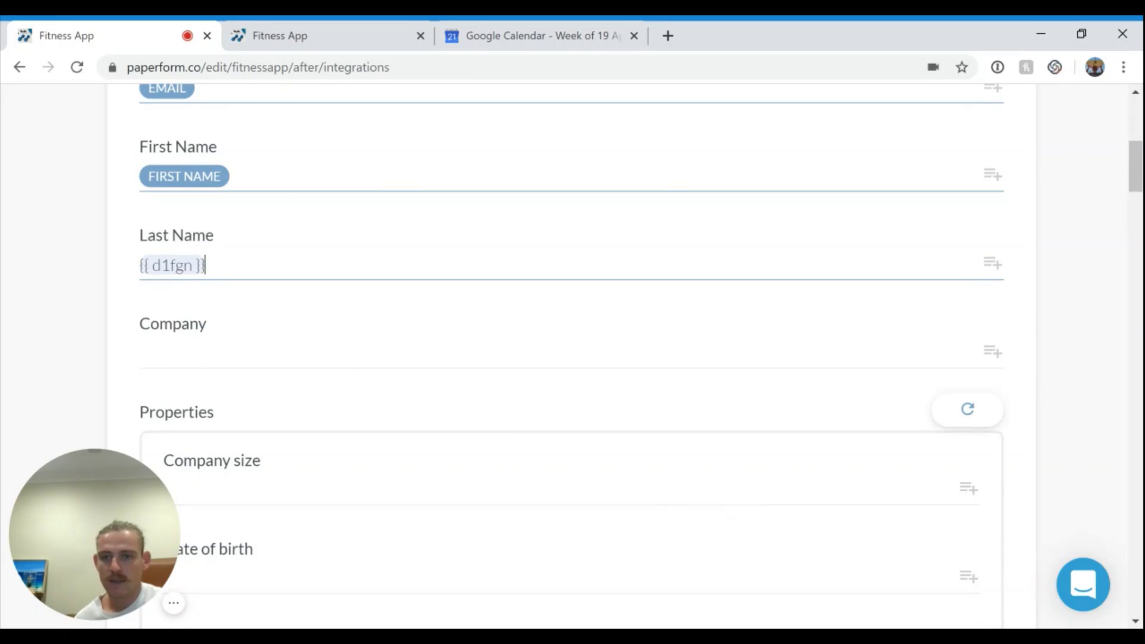
scroll(435, 340, "down", 5)
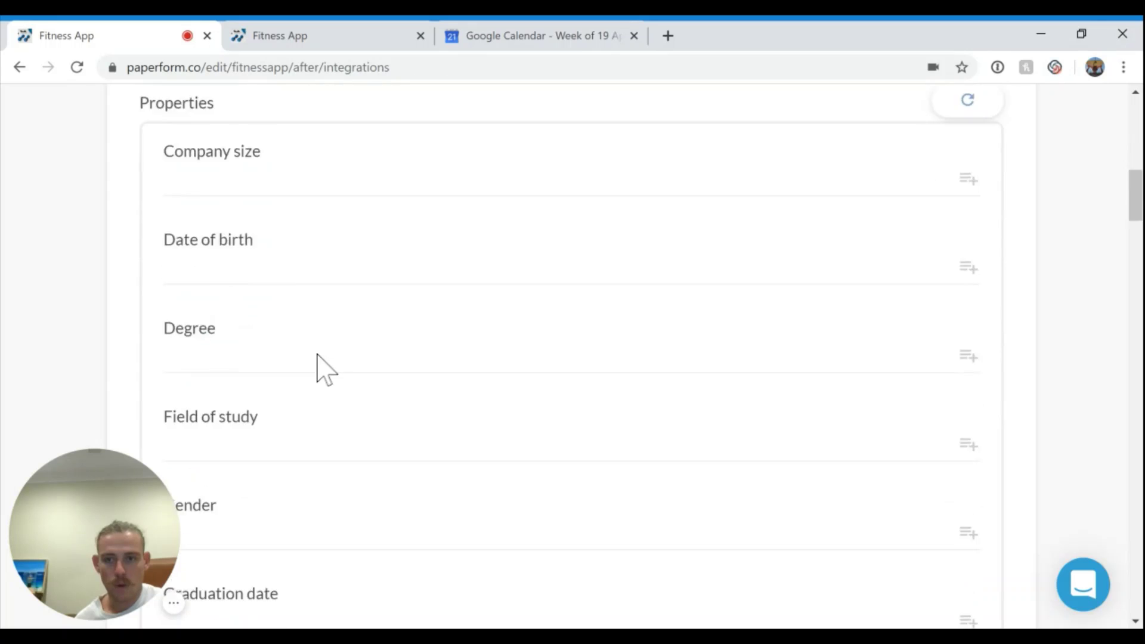
scroll(317, 354, "down", 20)
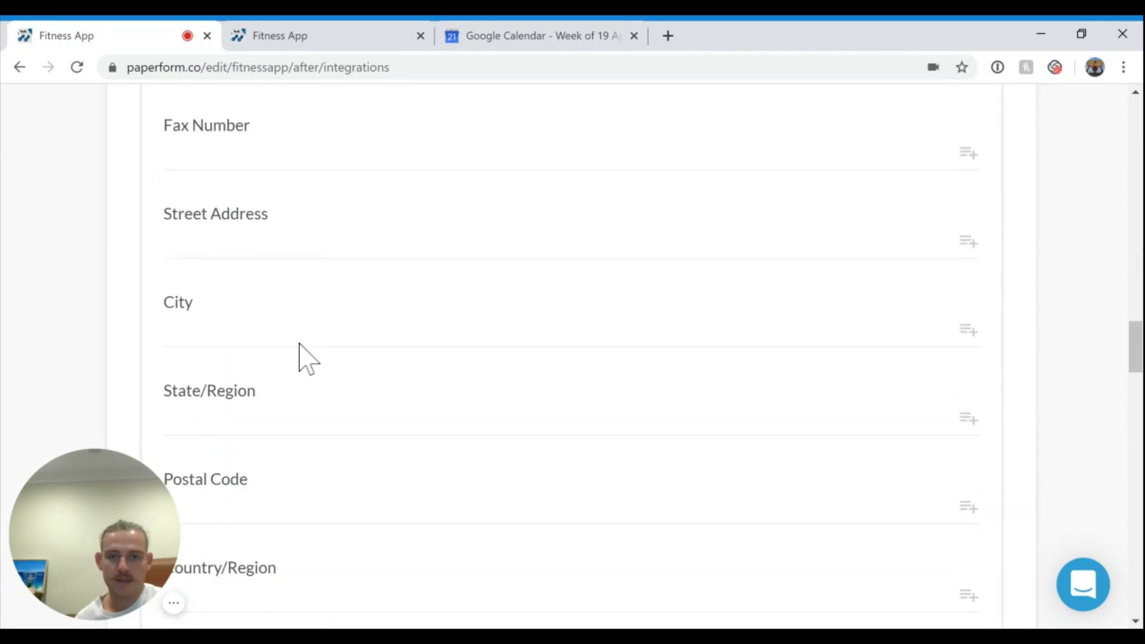
scroll(304, 357, "down", 15)
scroll(301, 361, "up", 8)
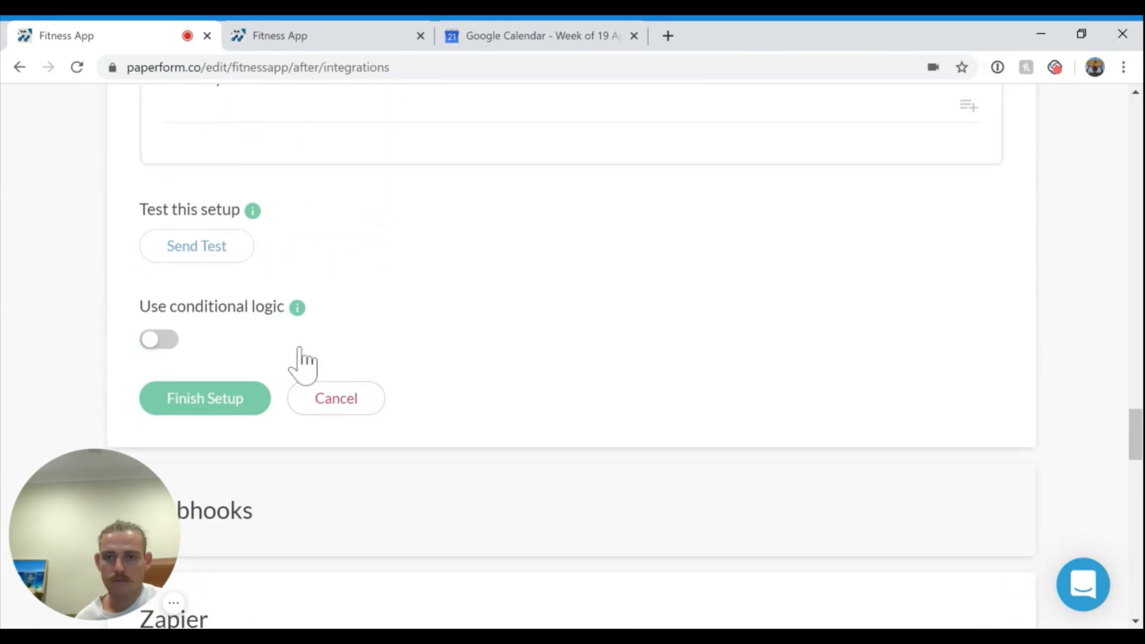
left_click(213, 255)
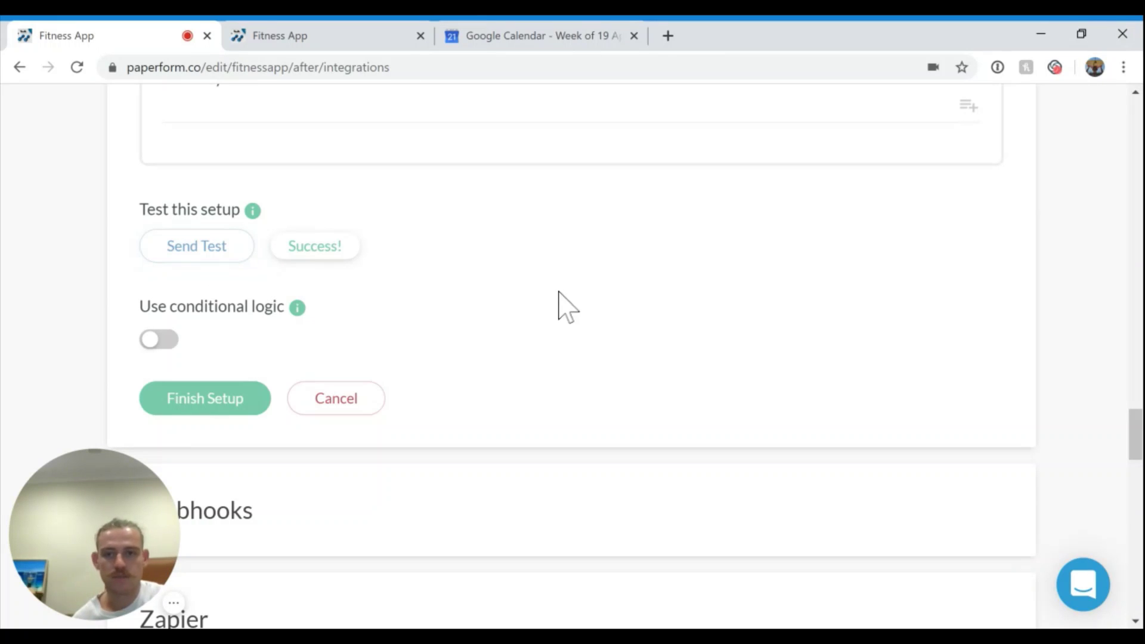
left_click(233, 417)
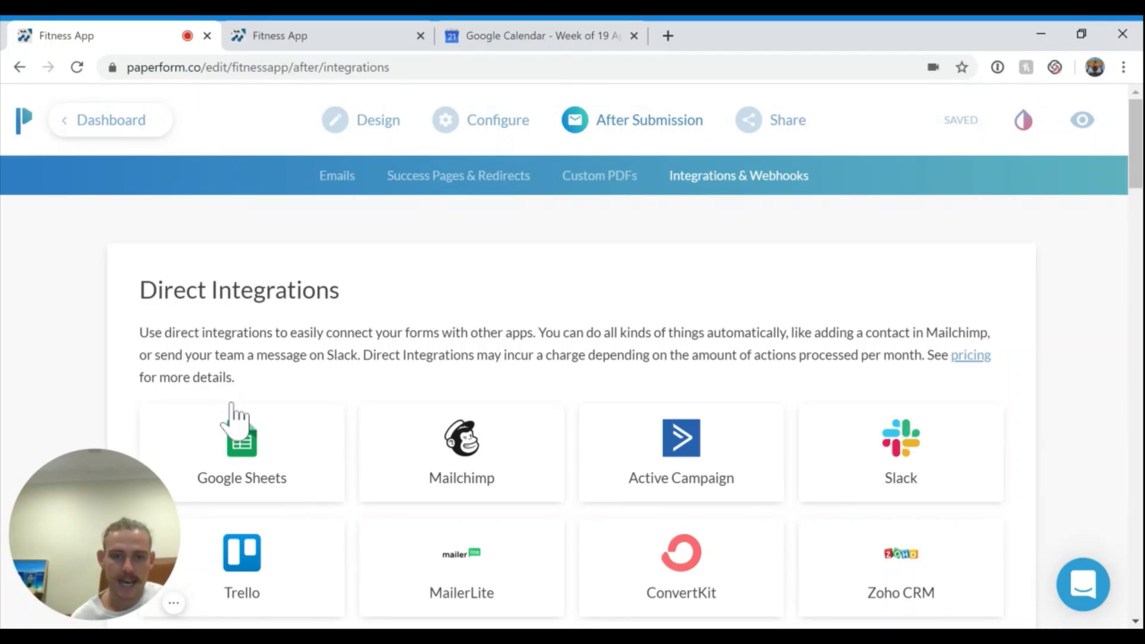
scroll(638, 438, "down", 10)
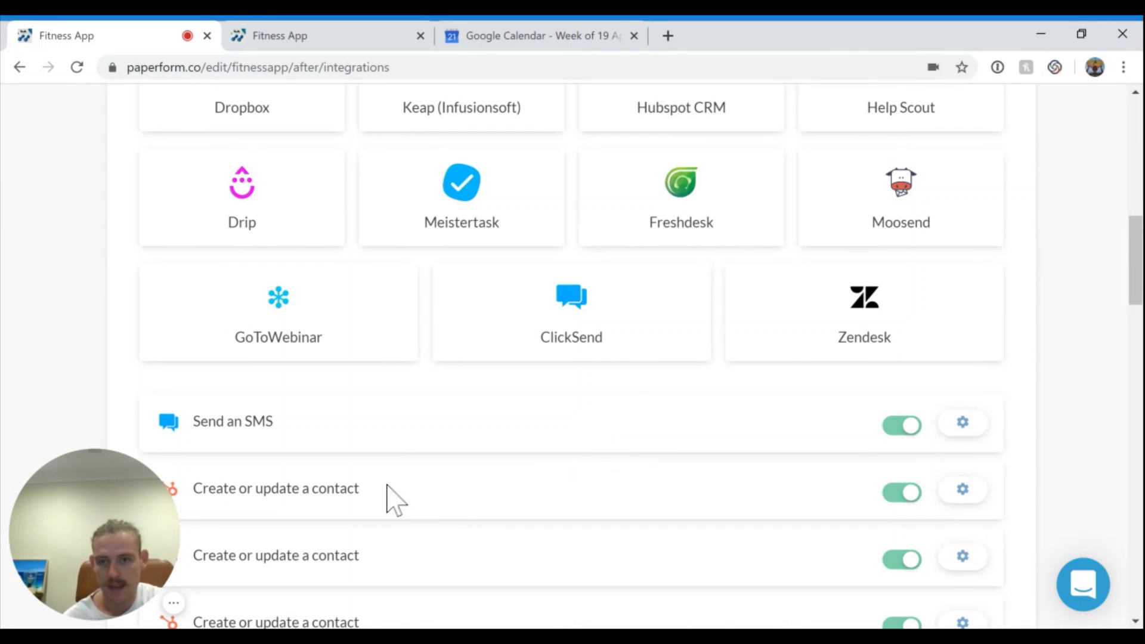
scroll(489, 503, "up", 2)
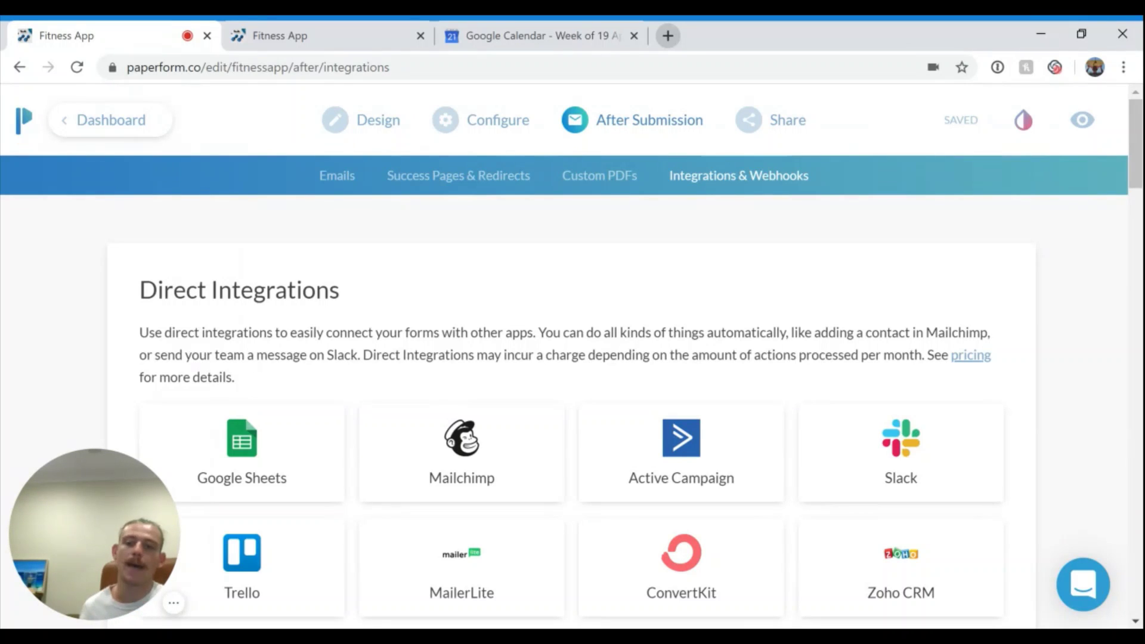
Open the custom email "ONE-ON-ONE PERSONAL TRAINING SESSION" for editing in the form's after-submission email settings.
mouse_move(504, 131)
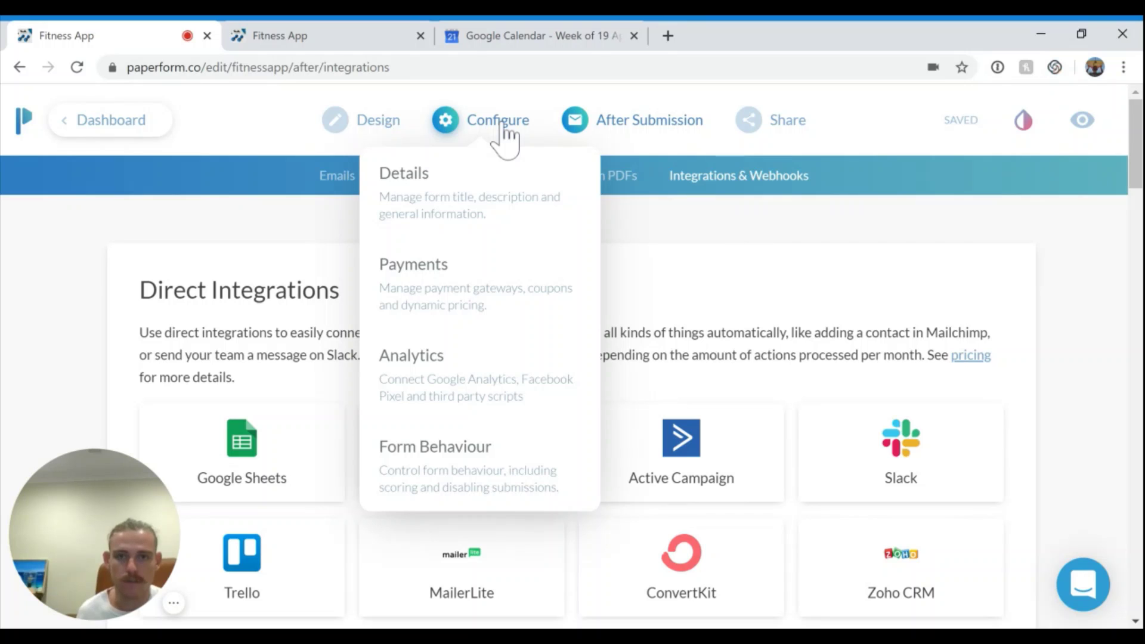
mouse_move(606, 134)
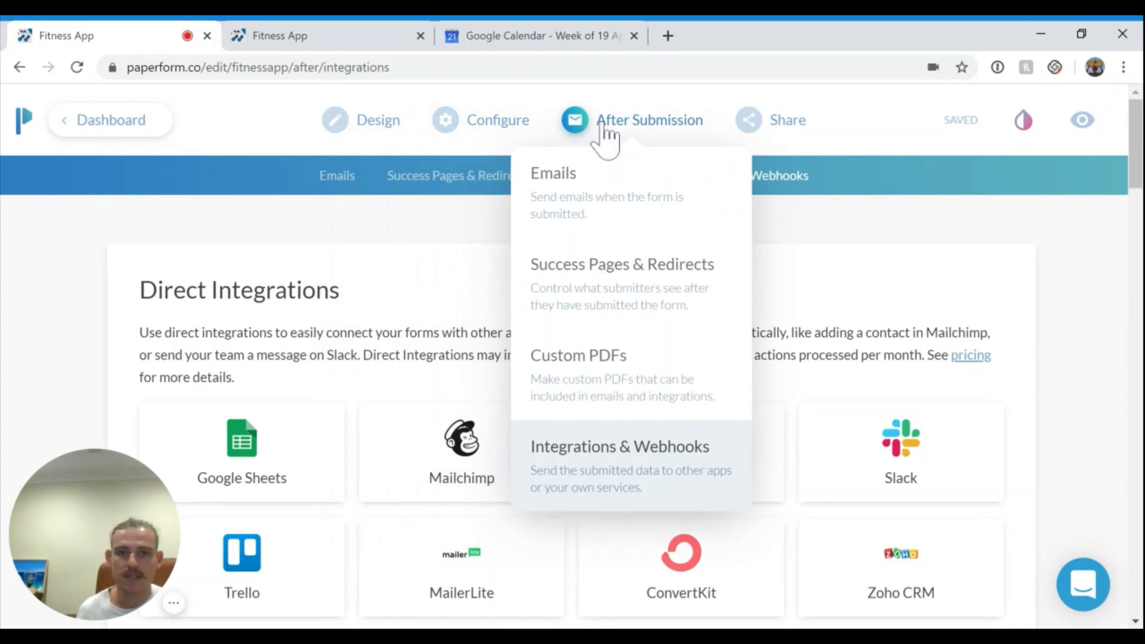
left_click(617, 222)
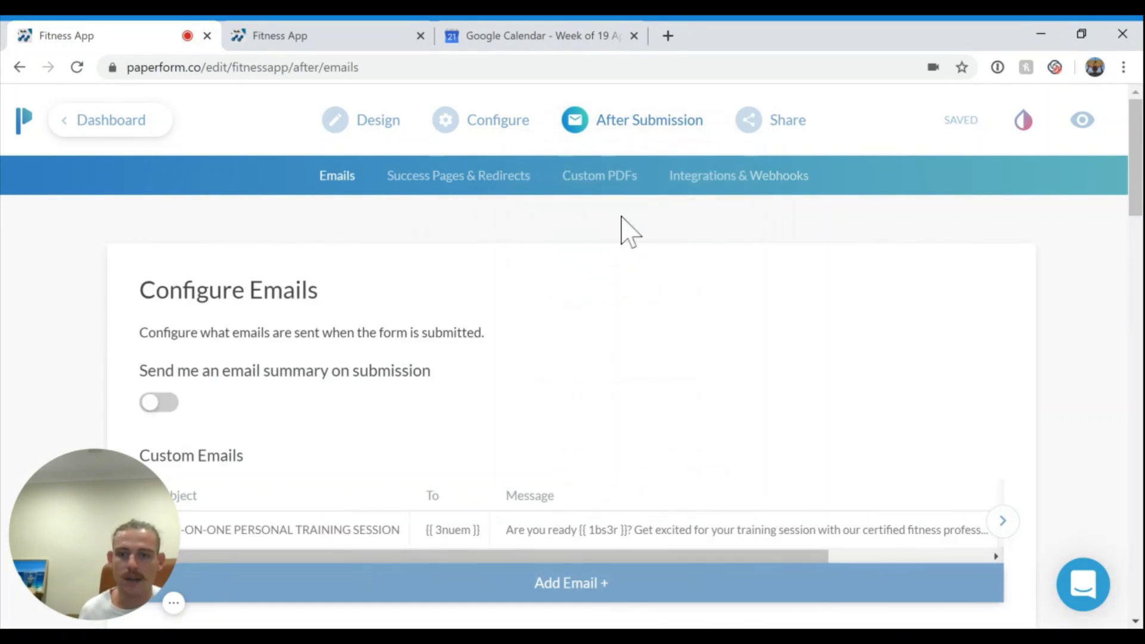
scroll(576, 271, "down", 2)
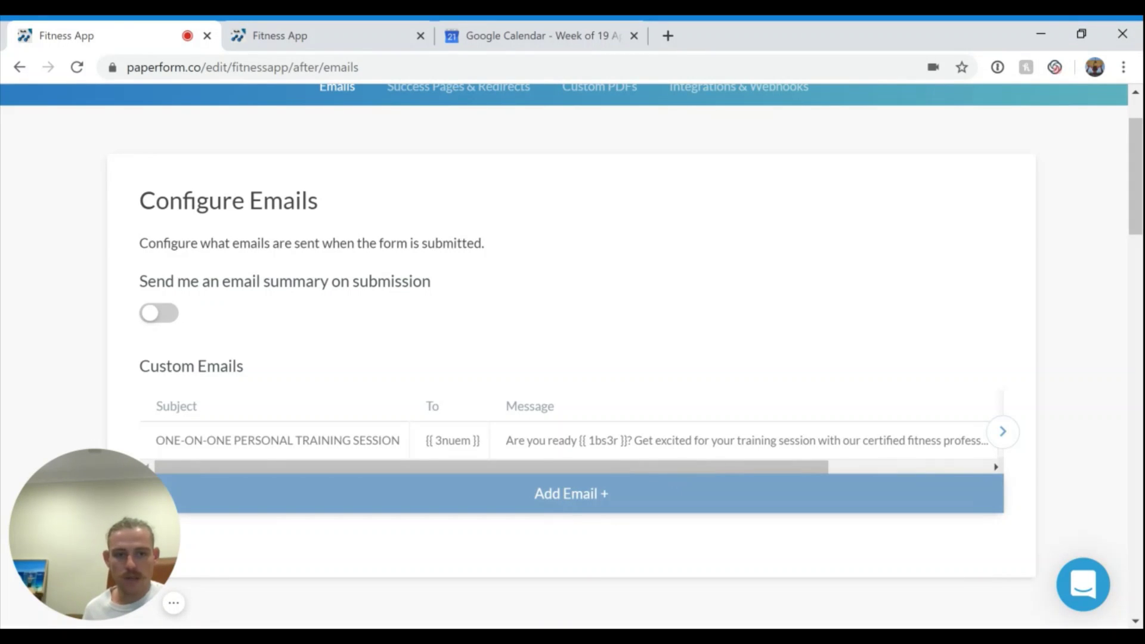
left_click_drag(817, 466, 903, 464)
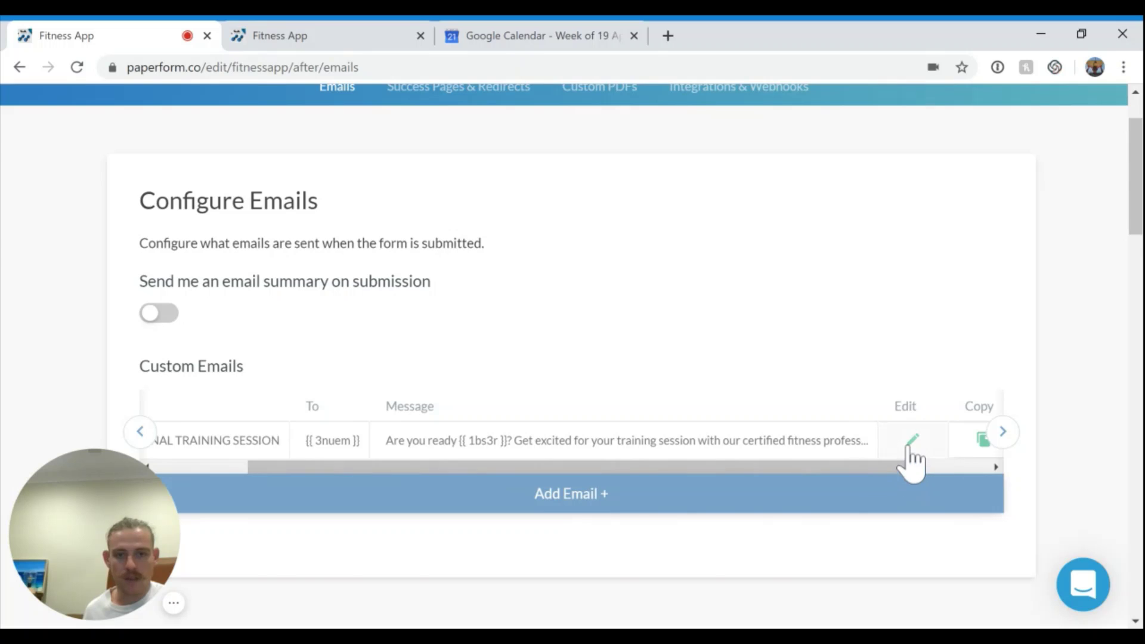
left_click(909, 442)
scroll(831, 417, "down", 2)
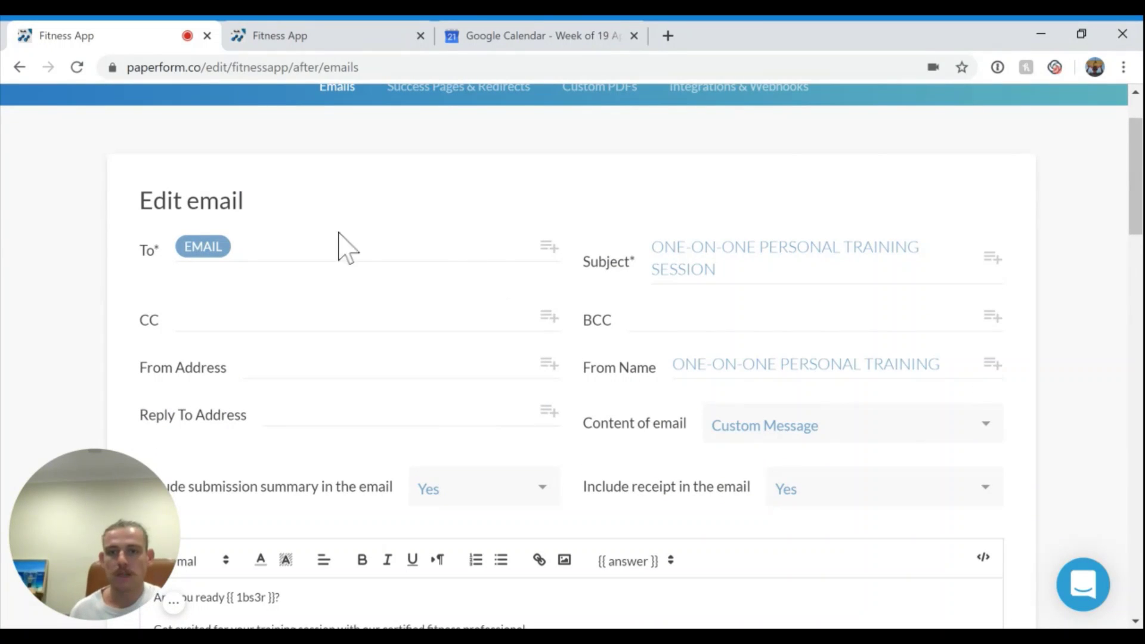
Check the confirmation email's recipient, subject, sender name, content type, submission summary and receipt settings.
left_click(552, 246)
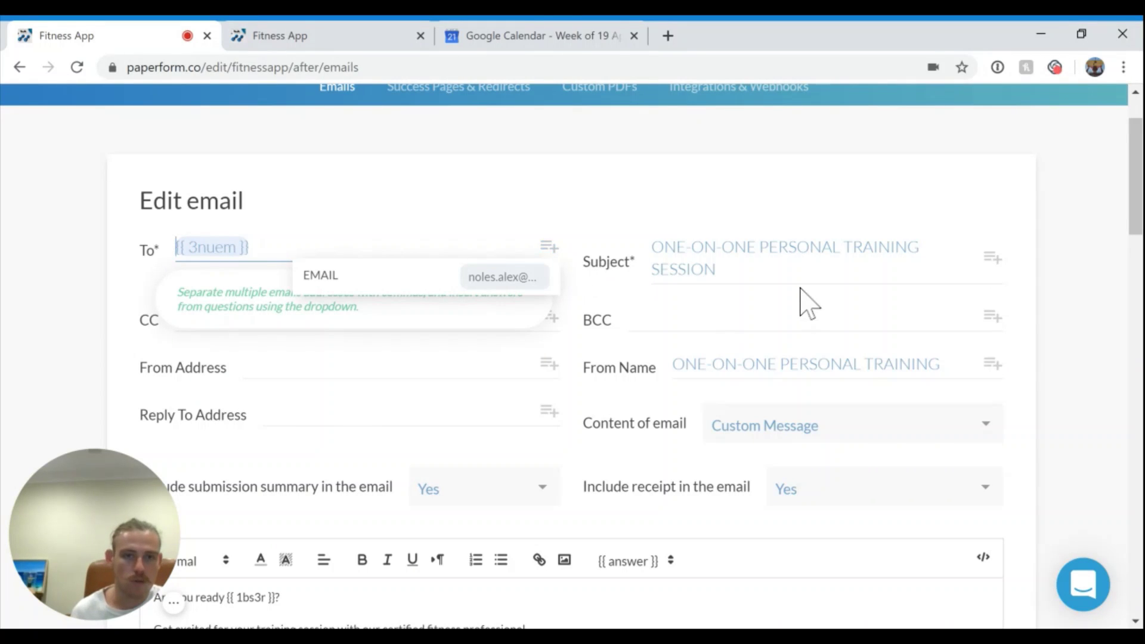
left_click(733, 271)
left_click_drag(734, 272, 637, 263)
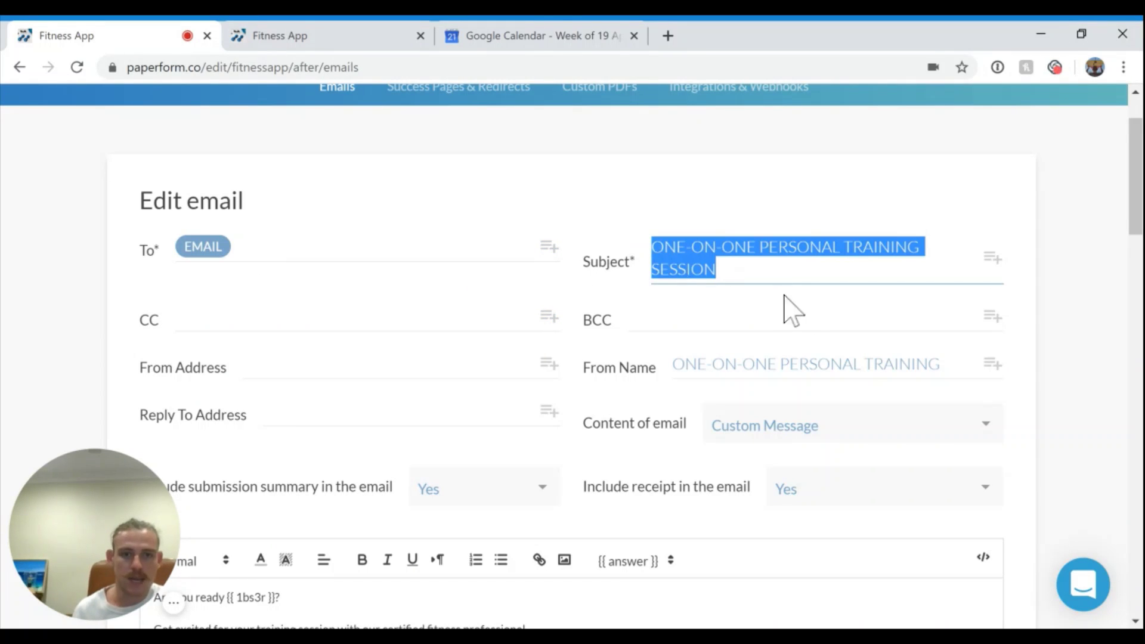
key("ctrl+c")
key("Right")
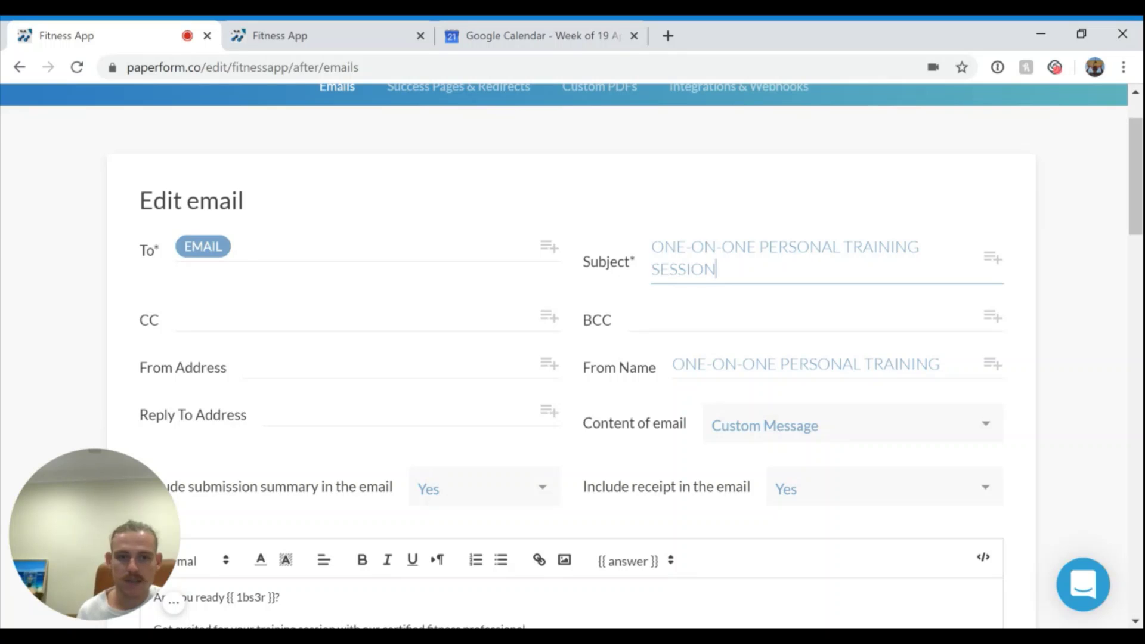
scroll(573, 357, "down", 1)
scroll(846, 396, "down", 1)
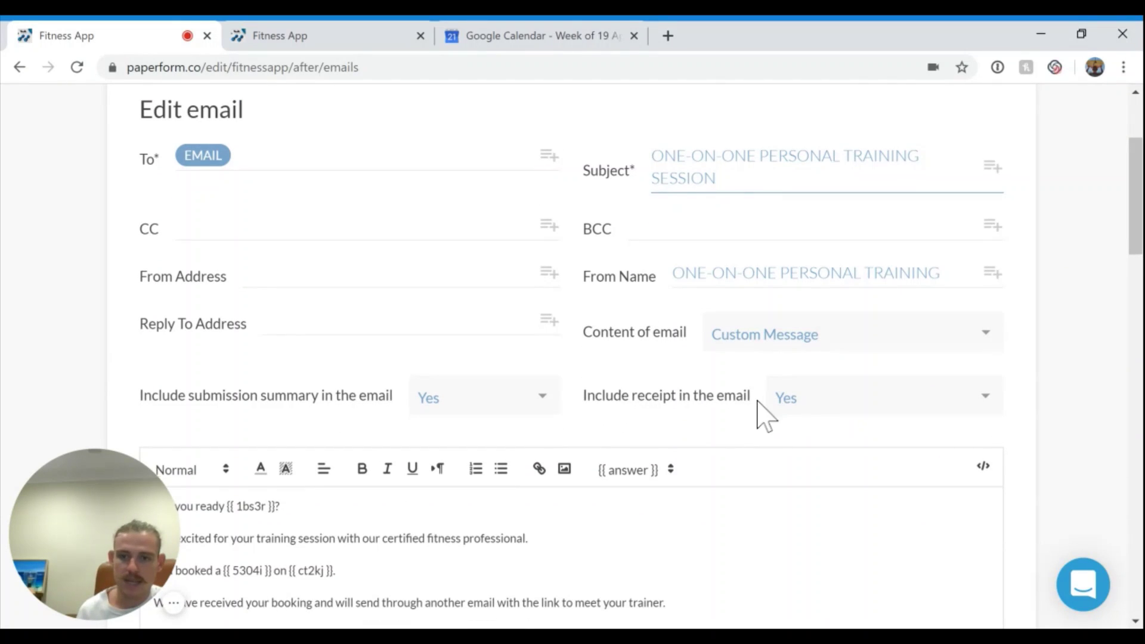
scroll(761, 414, "down", 4)
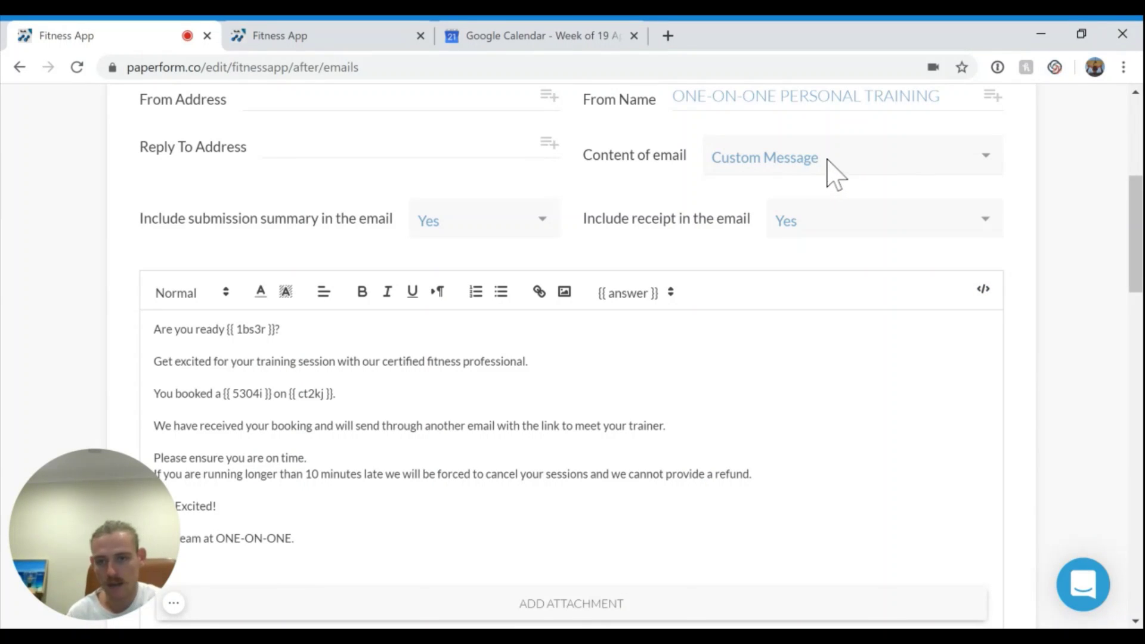
Review the message body's answer placeholders, late-arrival policy and trainer link sentence, and update the email.
left_click(253, 329)
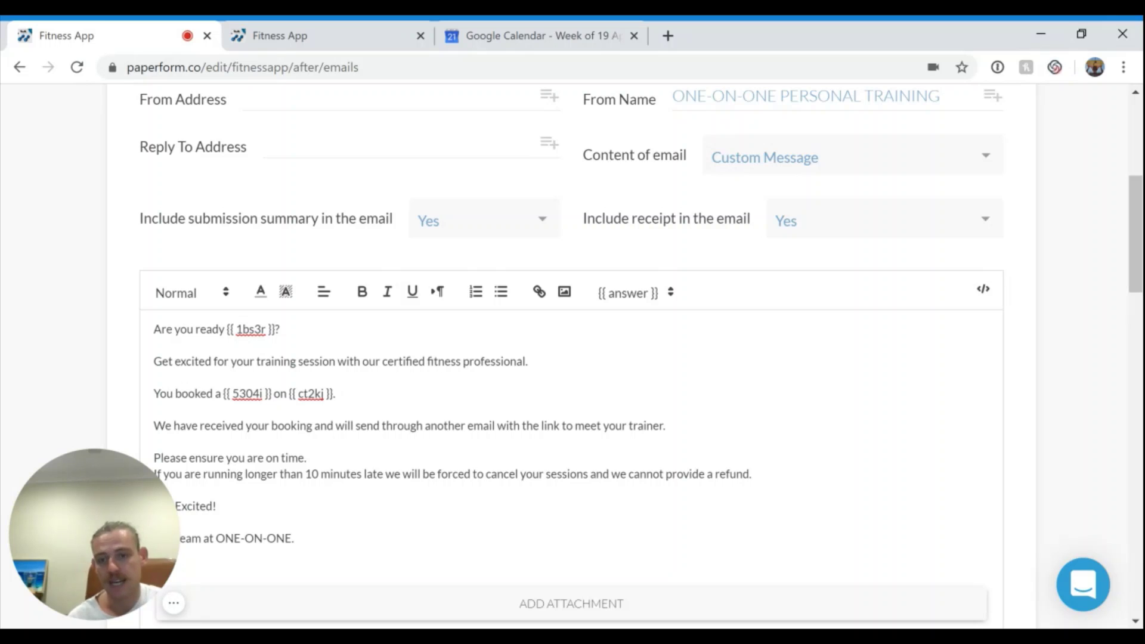
scroll(254, 239, "down", 2)
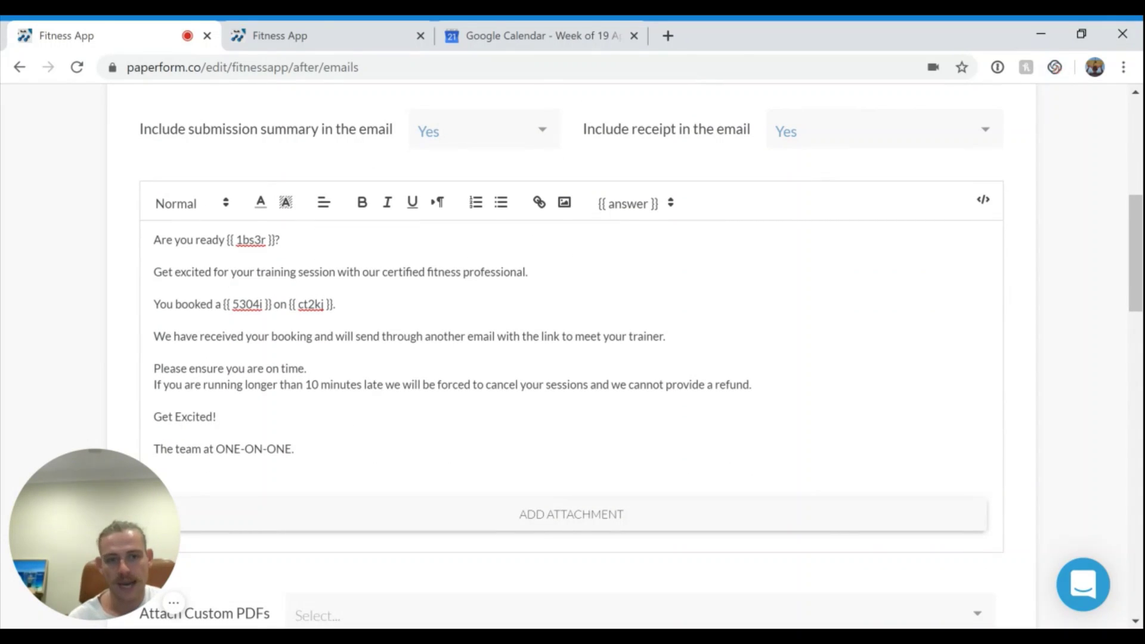
left_click_drag(752, 385, 161, 385)
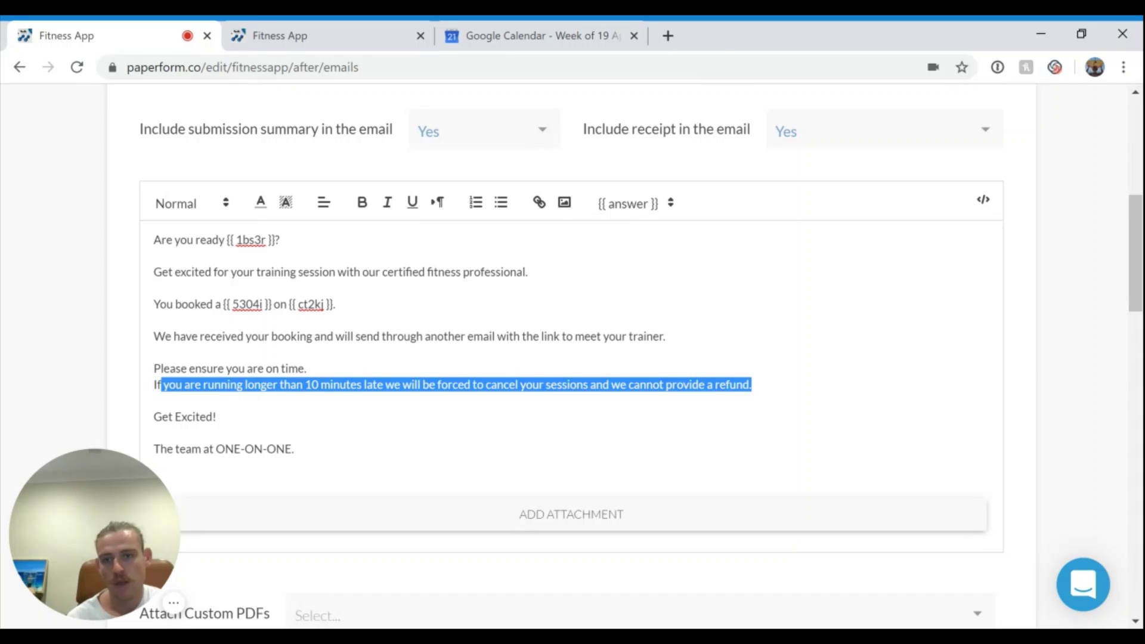
left_click(280, 384)
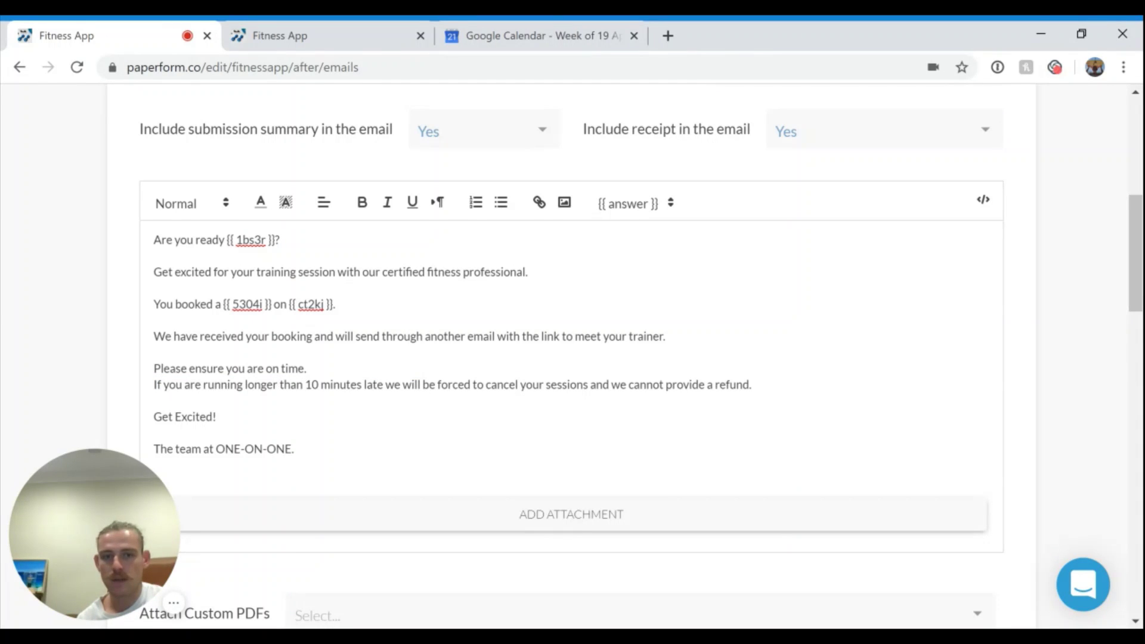
left_click_drag(665, 336, 522, 336)
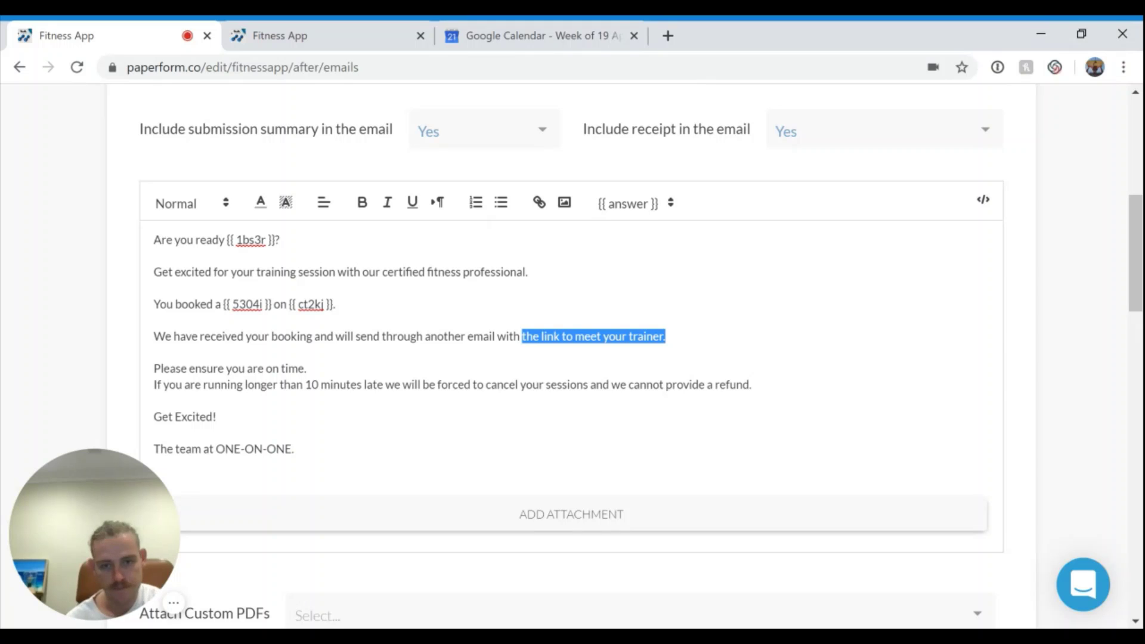
scroll(493, 480, "down", 6)
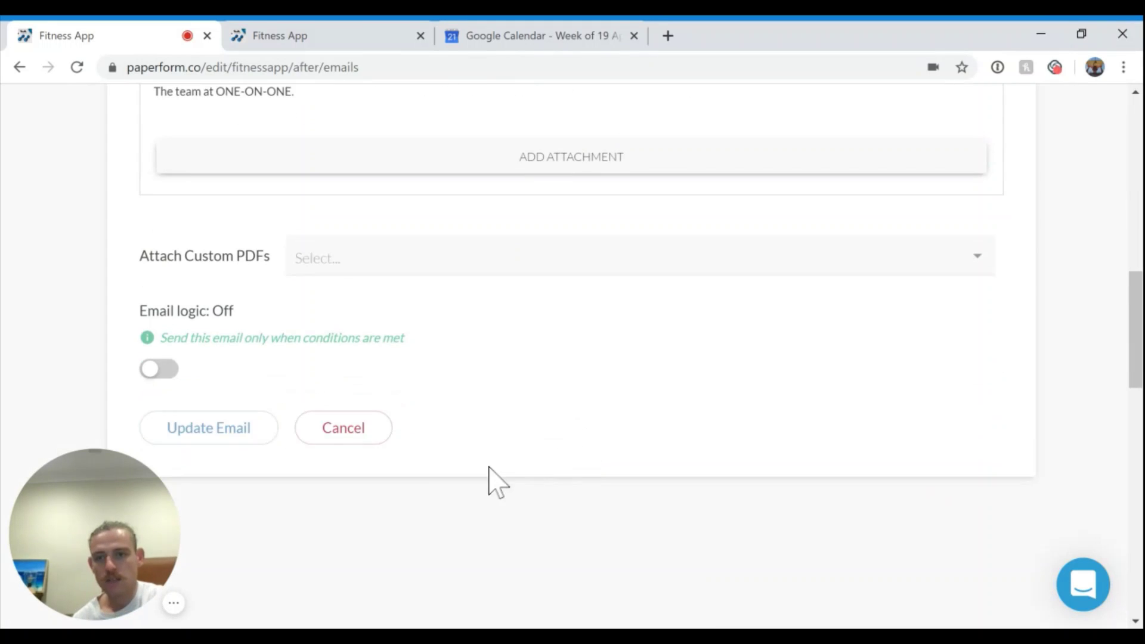
left_click(236, 434)
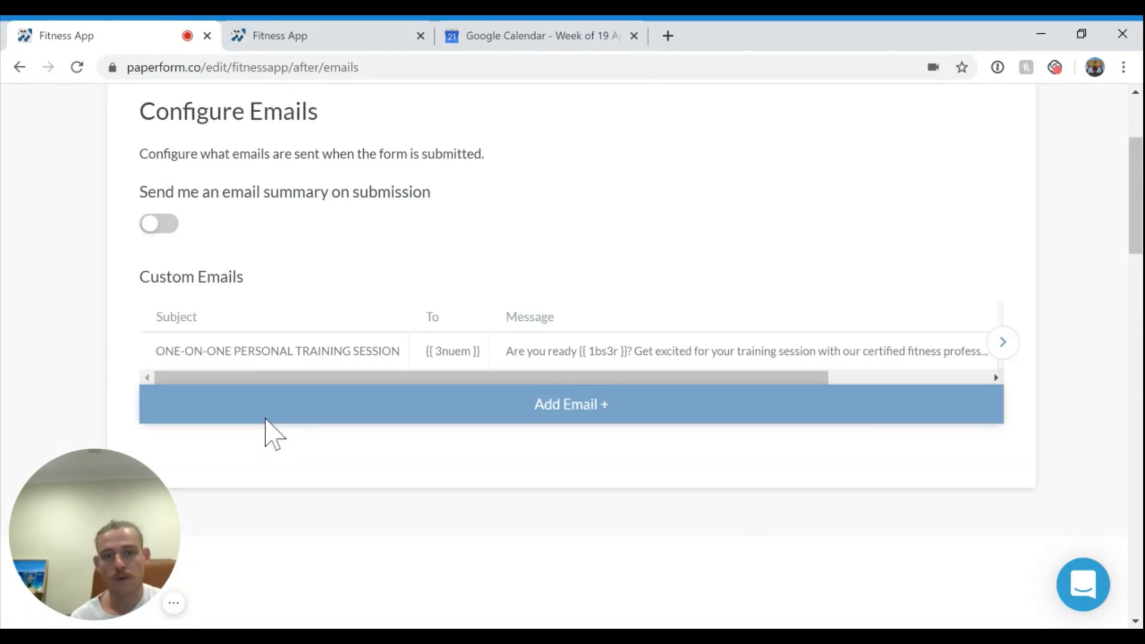
Start a ClickSend direct integration with the action "Send an SMS" in the form's after-submission integrations.
scroll(266, 435, "up", 3)
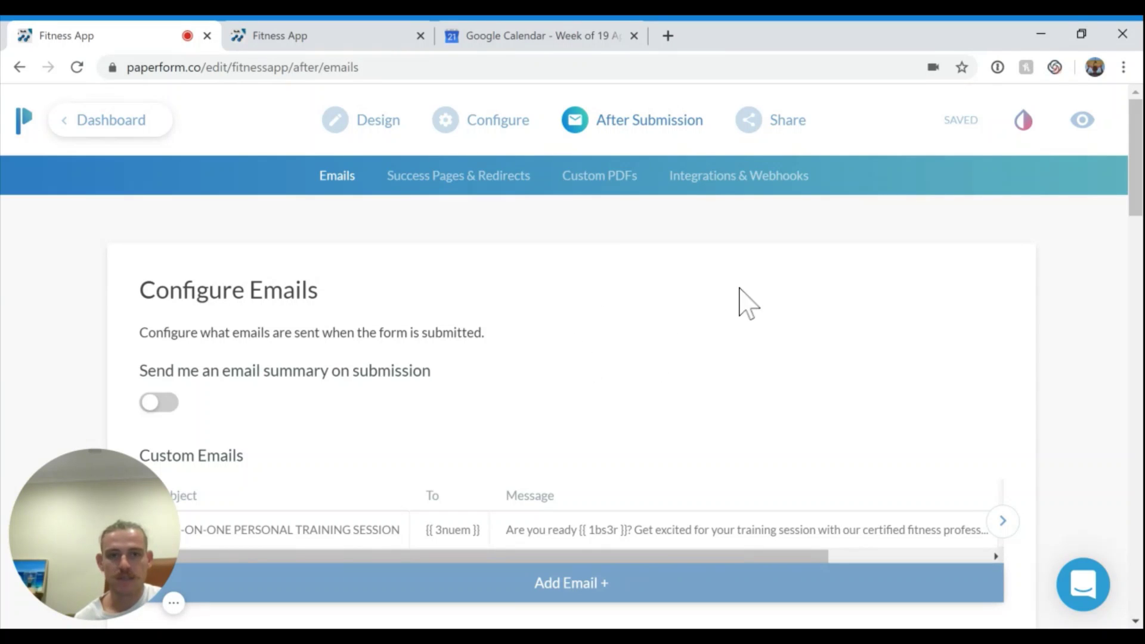
mouse_move(675, 177)
left_click(796, 179)
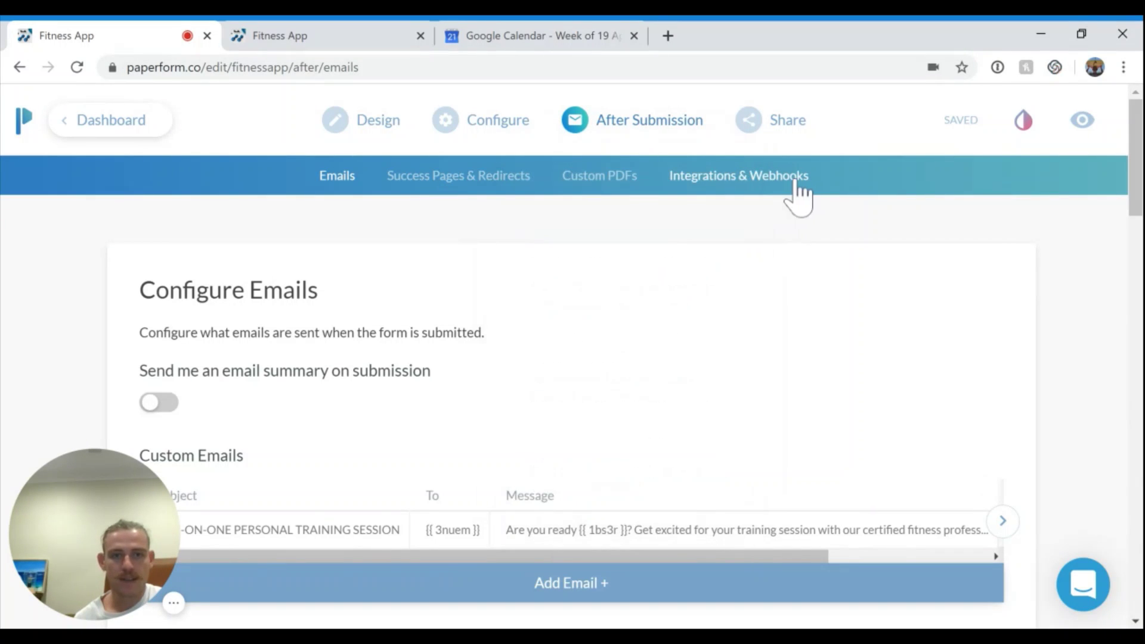
scroll(761, 248, "down", 7)
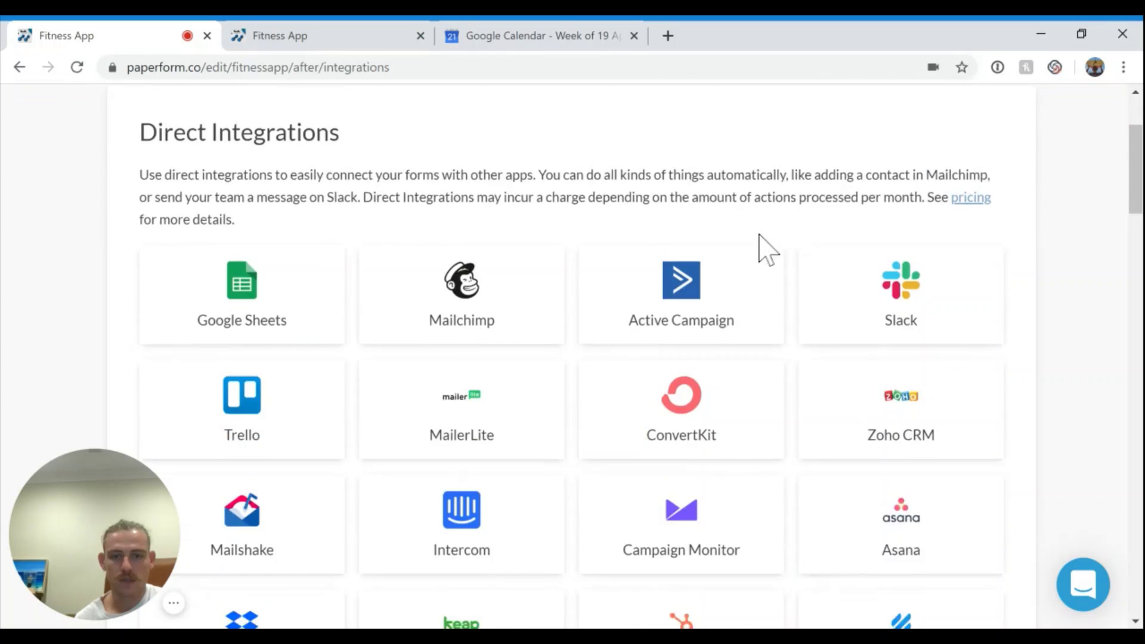
scroll(762, 248, "down", 3)
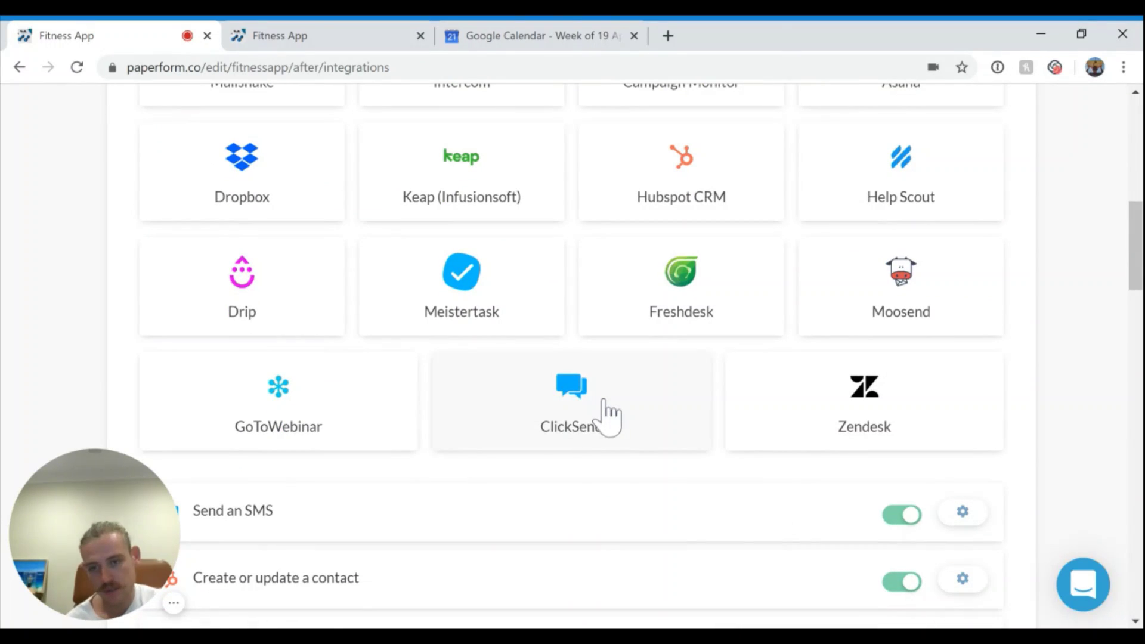
scroll(638, 457, "down", 2)
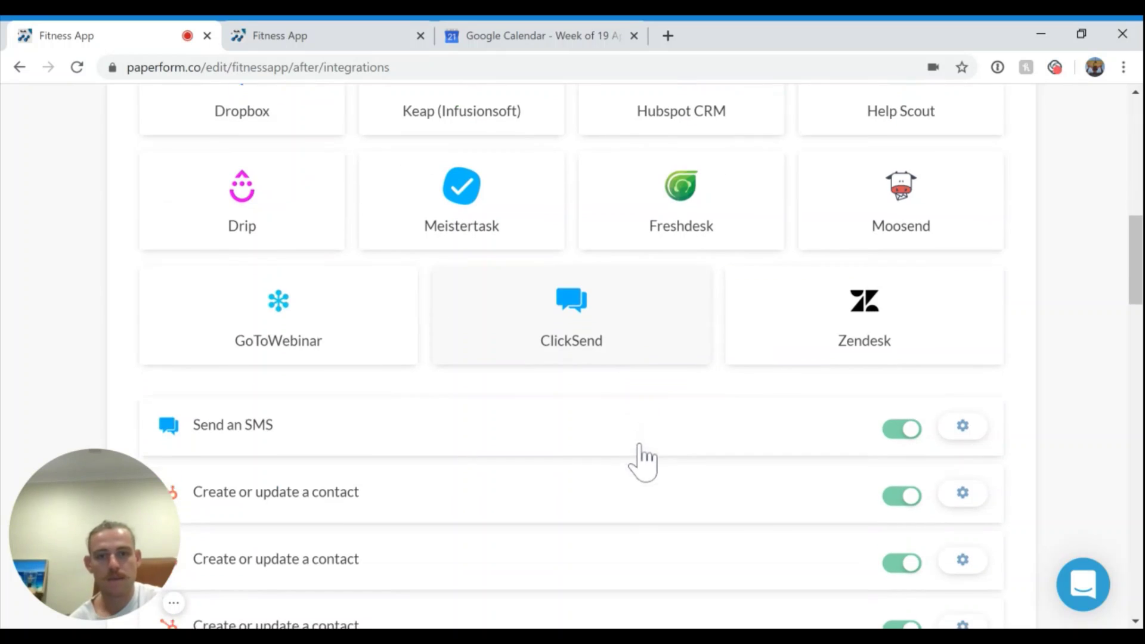
left_click(600, 307)
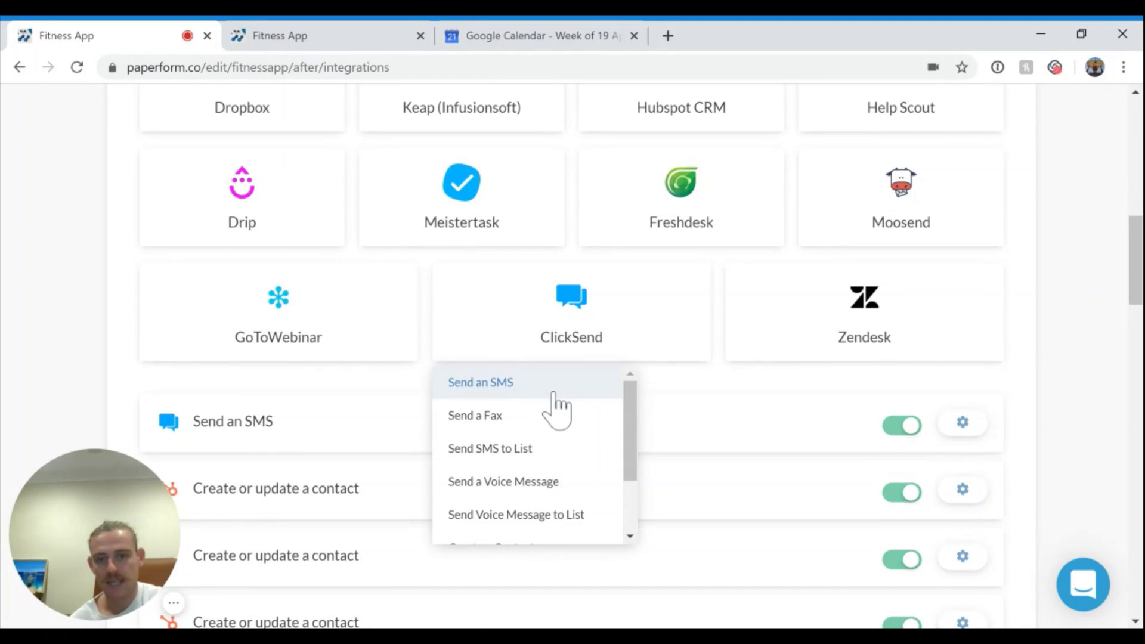
left_click(552, 393)
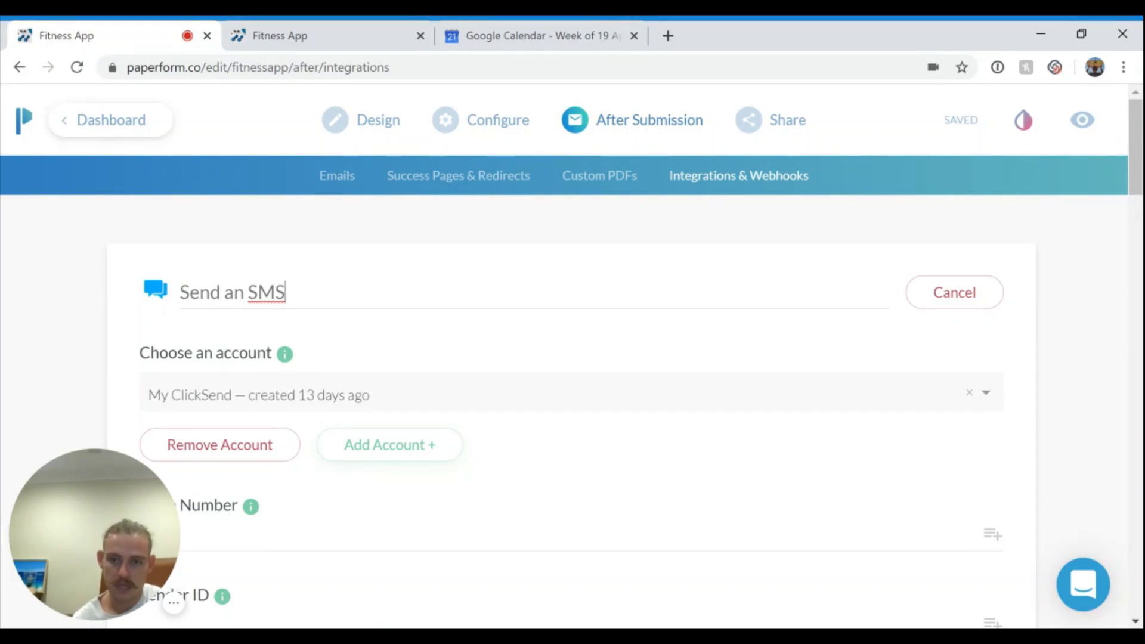
Set the SMS's To Number to the form's PHONE NUMBER answer, leaving From Number and Sender ID empty.
scroll(598, 477, "down", 2)
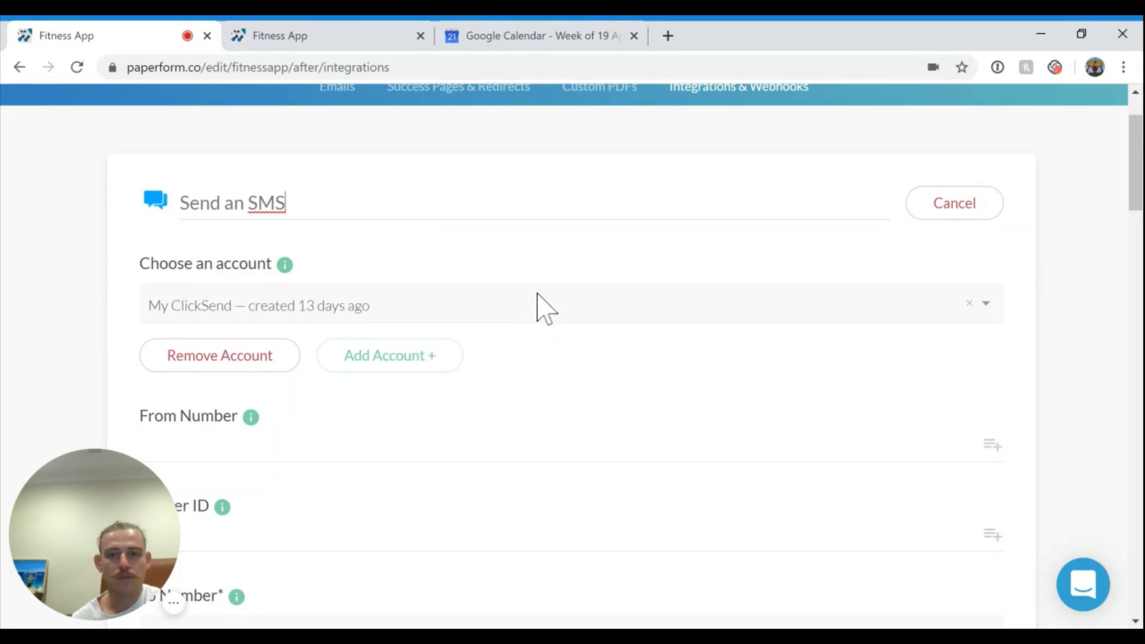
scroll(568, 376, "down", 2)
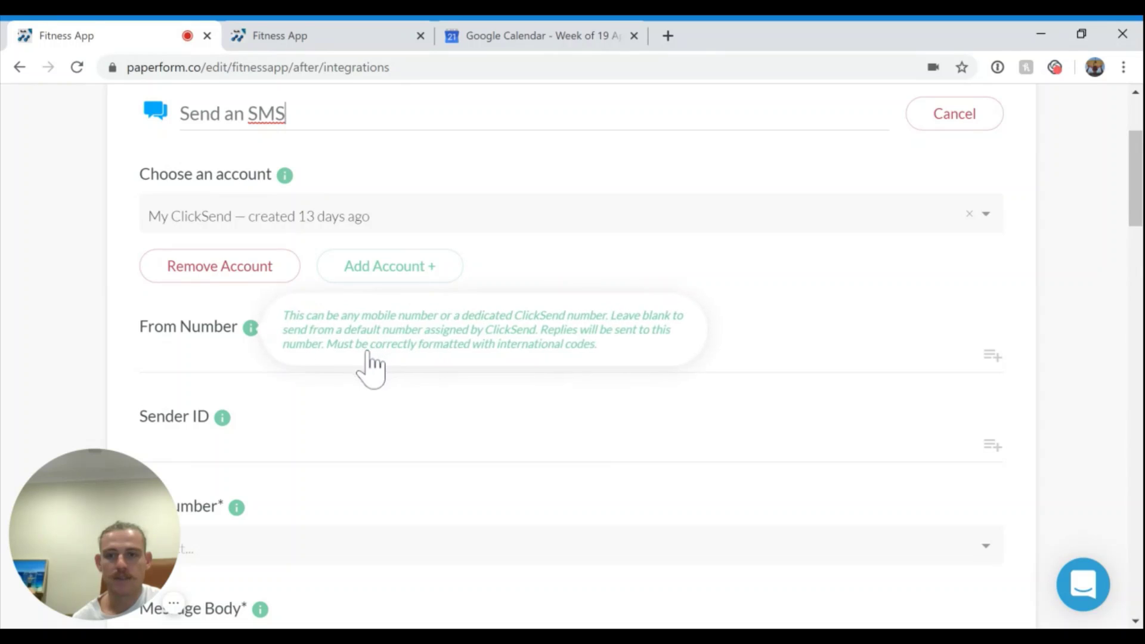
scroll(310, 363, "down", 2)
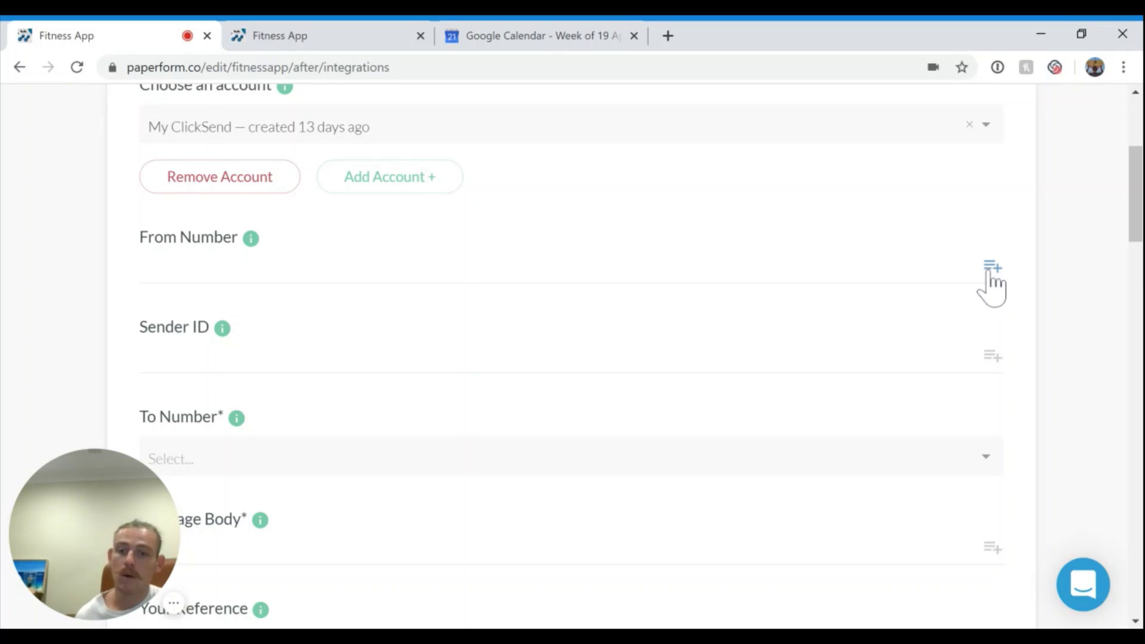
scroll(954, 298, "down", 2)
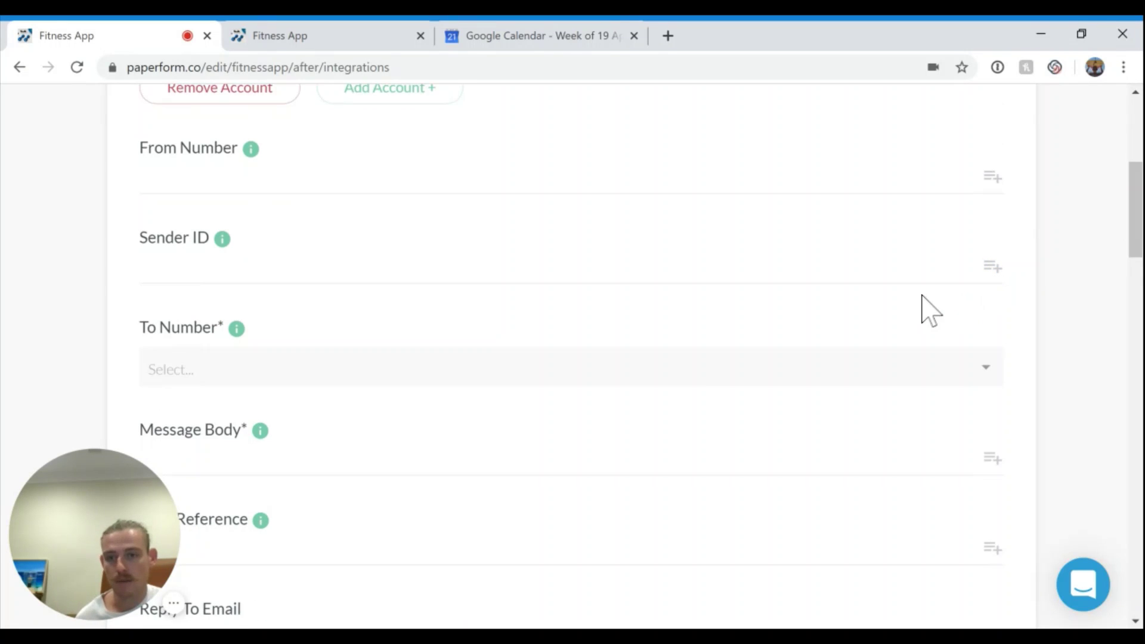
left_click(438, 366)
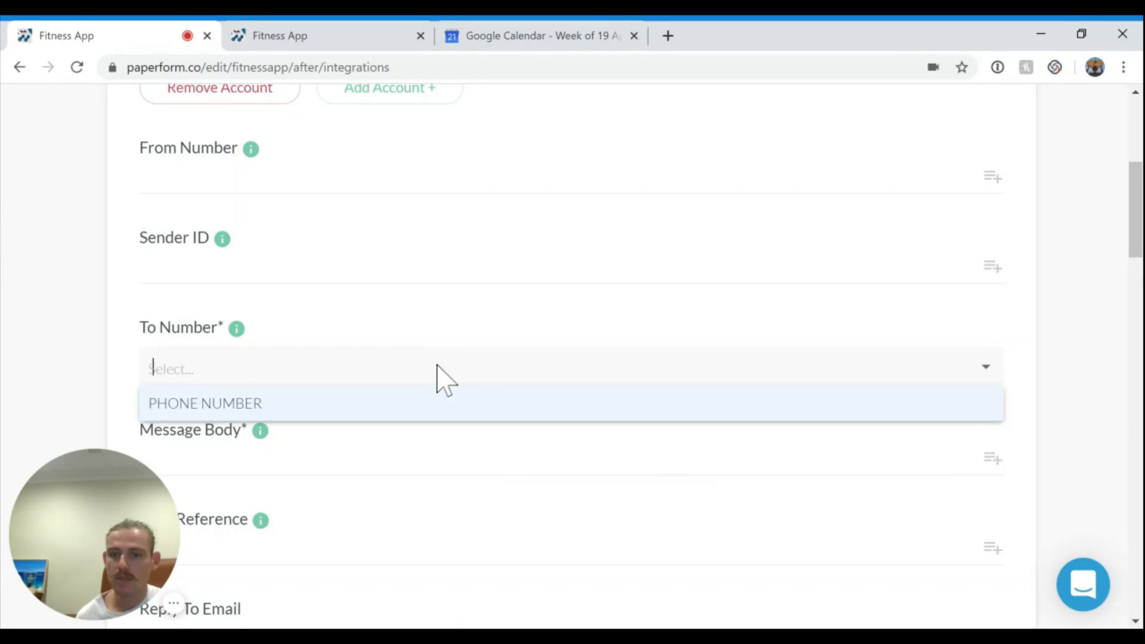
left_click(426, 411)
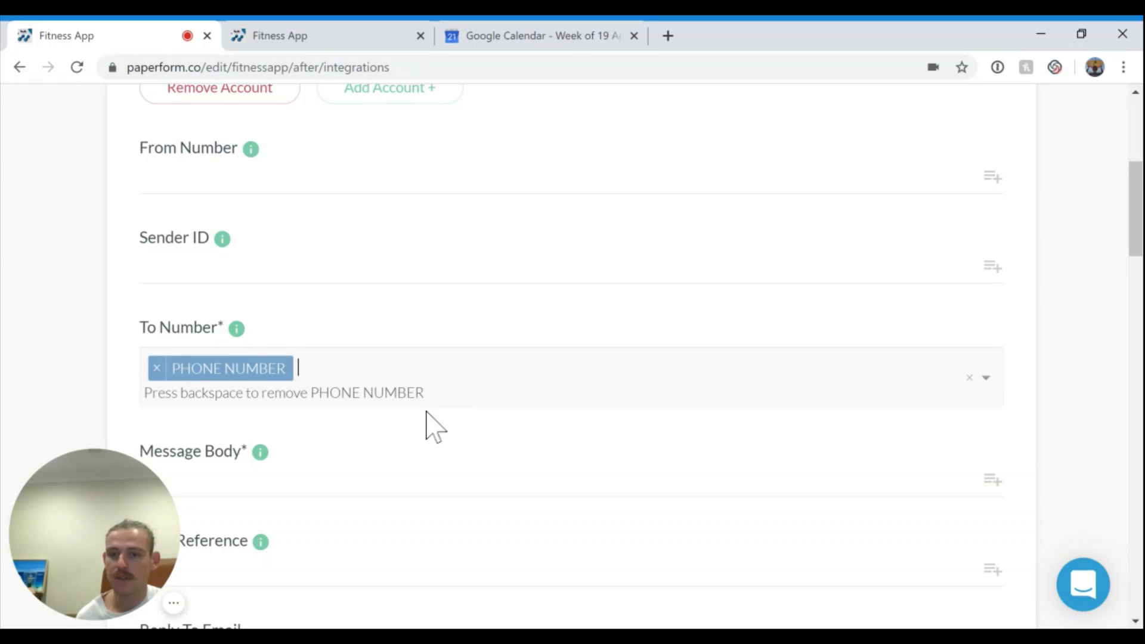
Try to finish the SMS setup with Message Body, Your Reference and Reply To Email left empty, and cancel the integration.
scroll(425, 411, "down", 2)
left_click(370, 401)
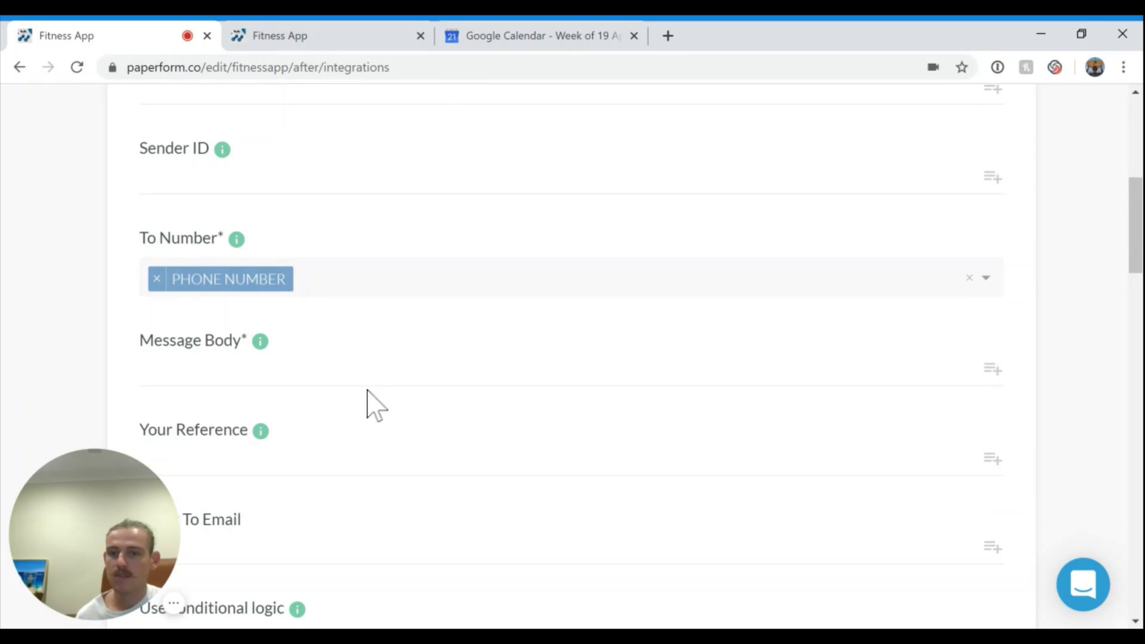
scroll(371, 401, "down", 2)
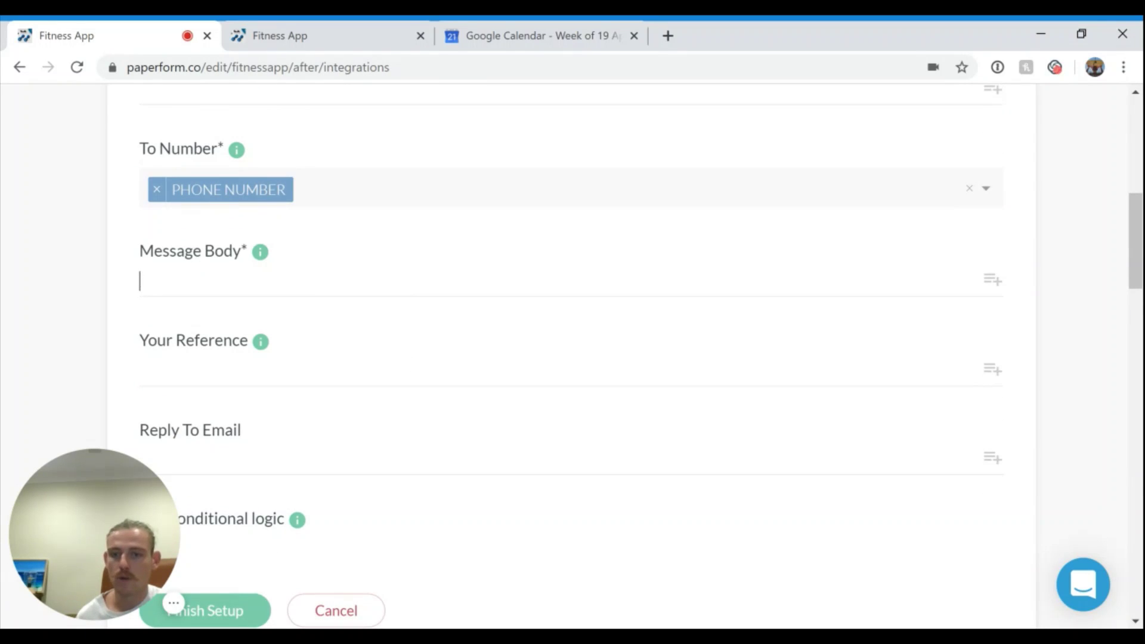
scroll(349, 341, "down", 4)
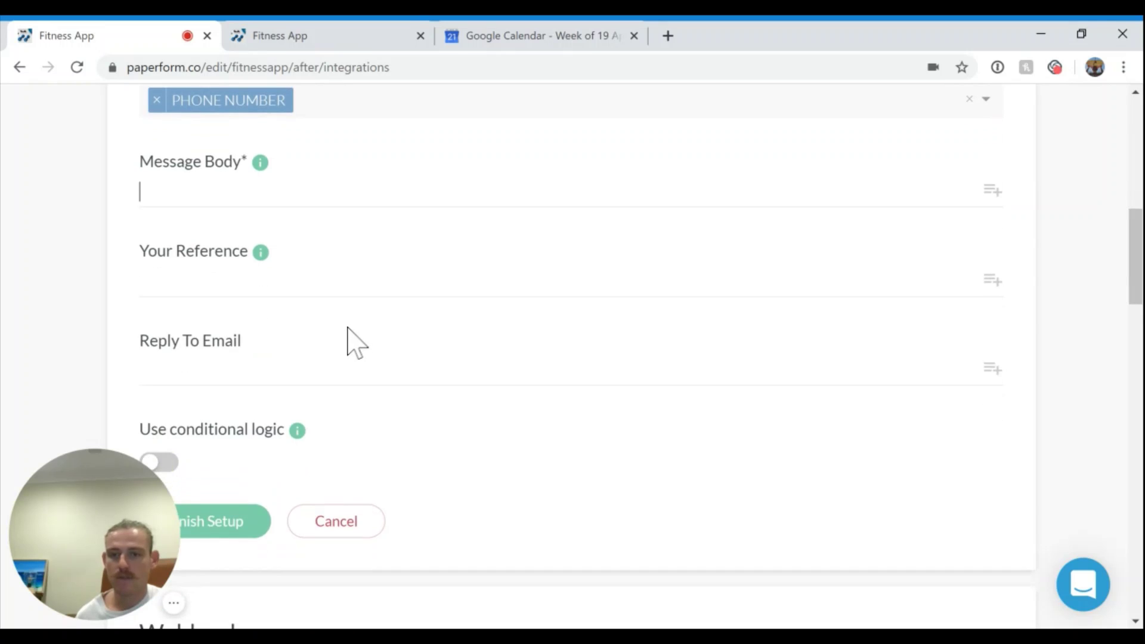
scroll(350, 345, "up", 2)
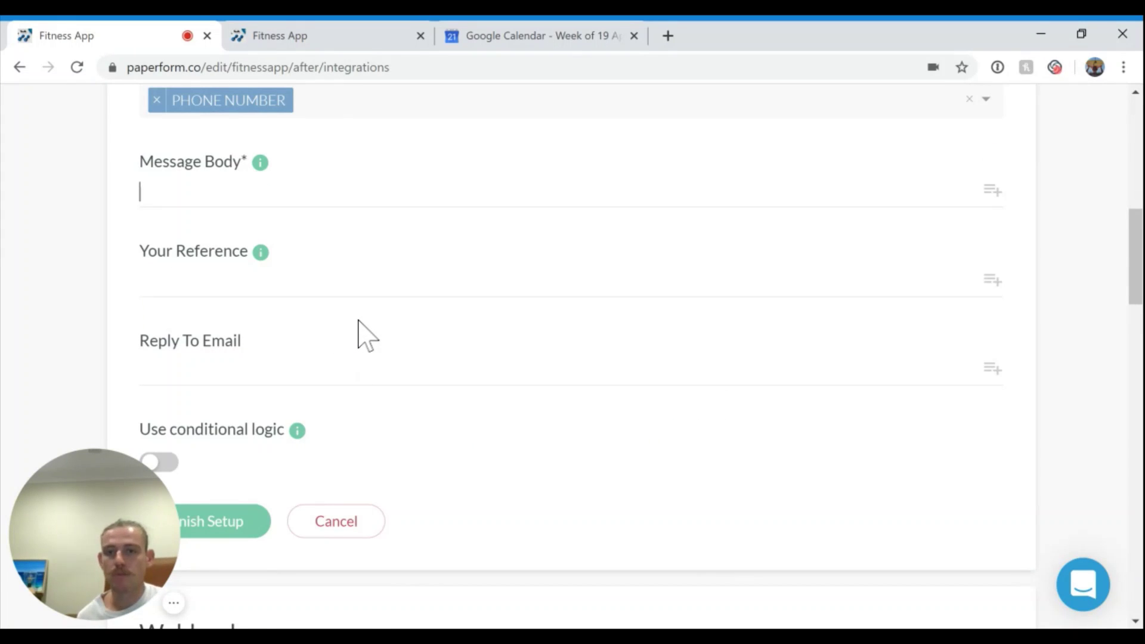
scroll(360, 335, "up", 2)
scroll(360, 336, "down", 6)
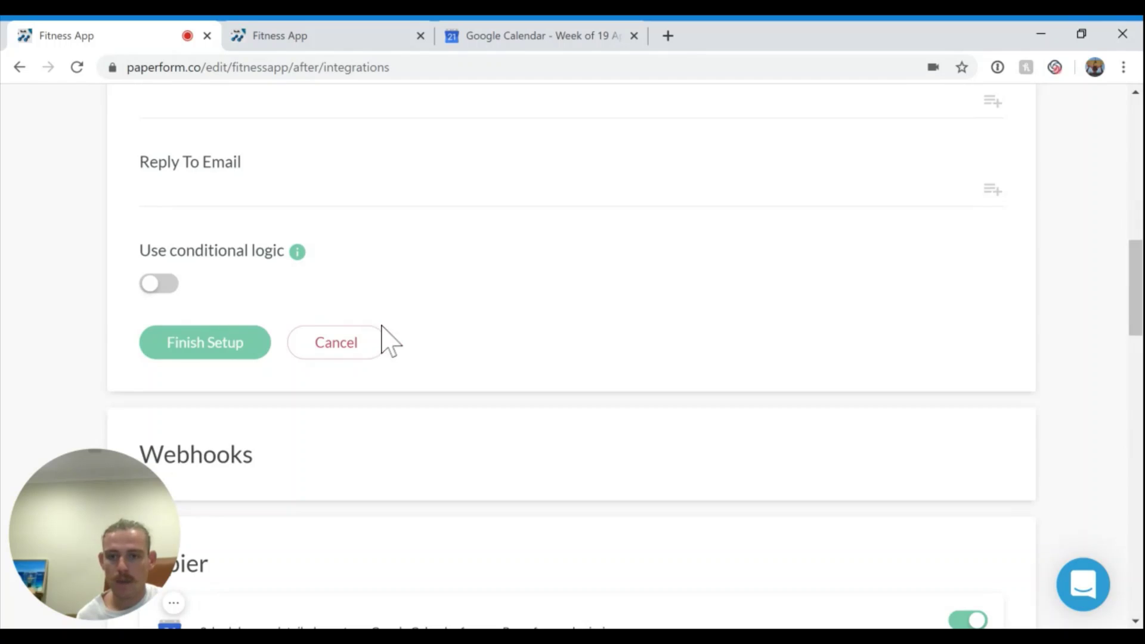
scroll(384, 336, "down", 2)
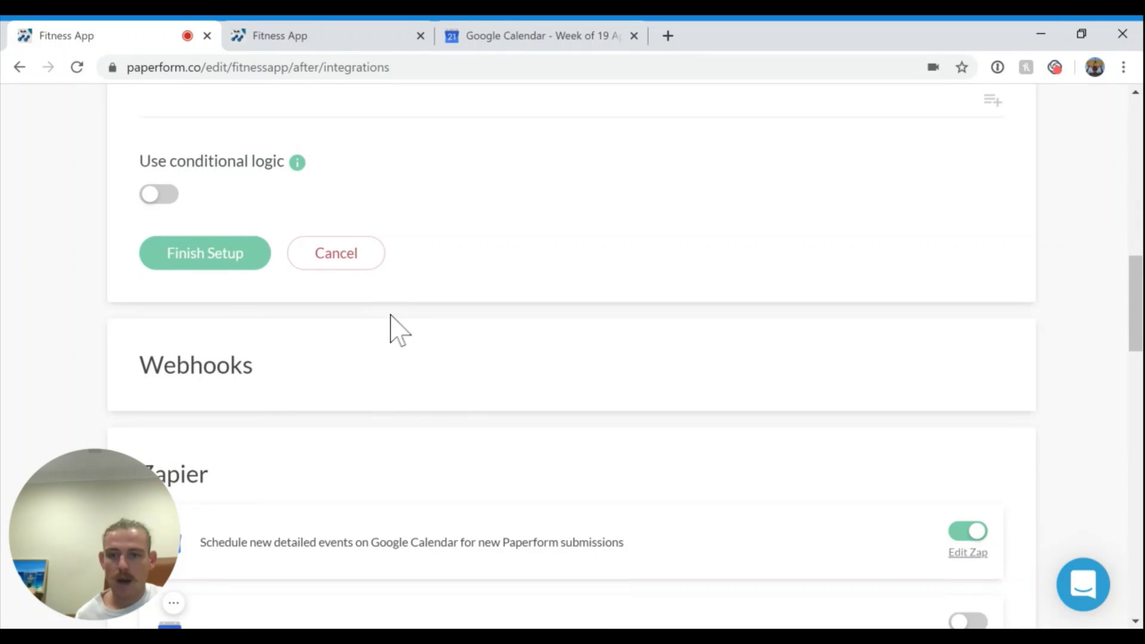
left_click(206, 261)
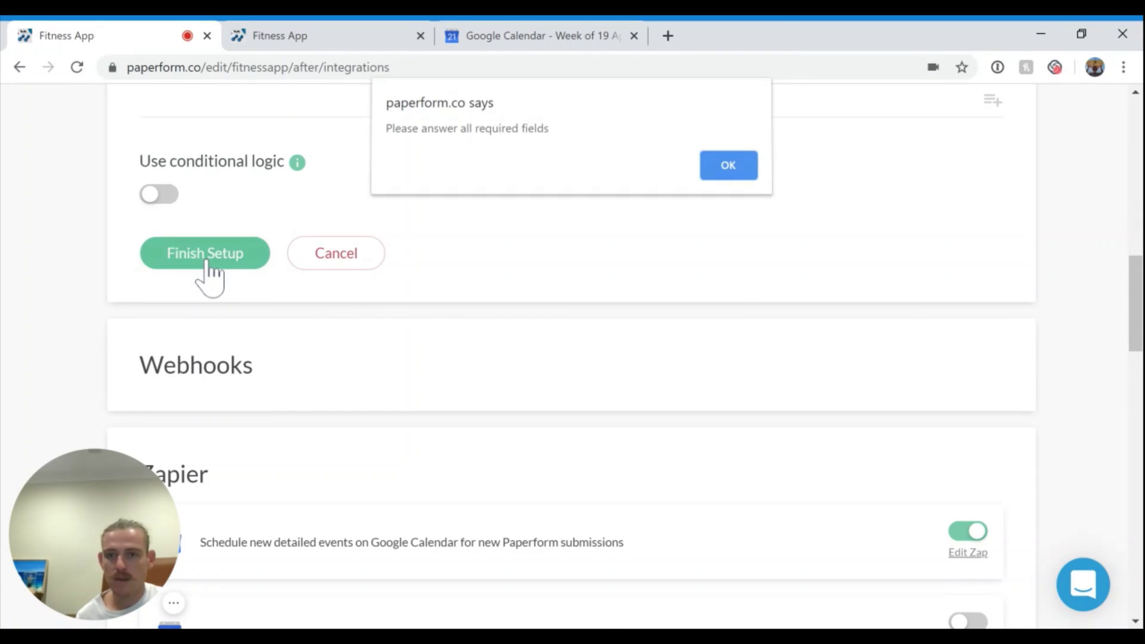
left_click(728, 162)
left_click(357, 540)
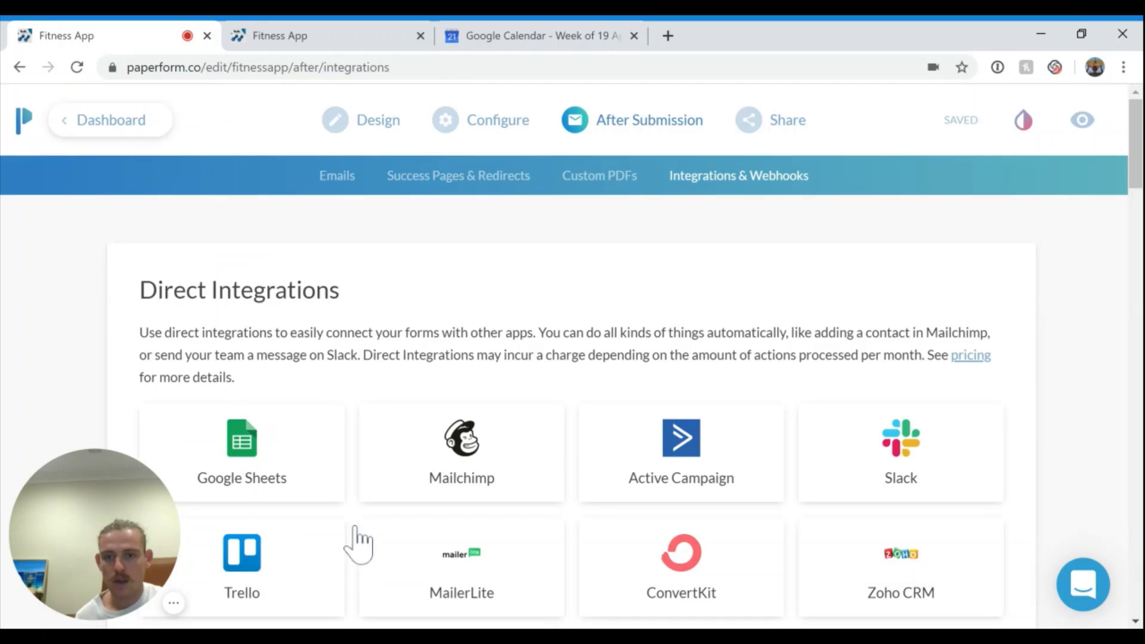
Review the existing ClickSend "Send an SMS" integration's sender, recipient, message body and test options, and save it.
scroll(552, 460, "down", 15)
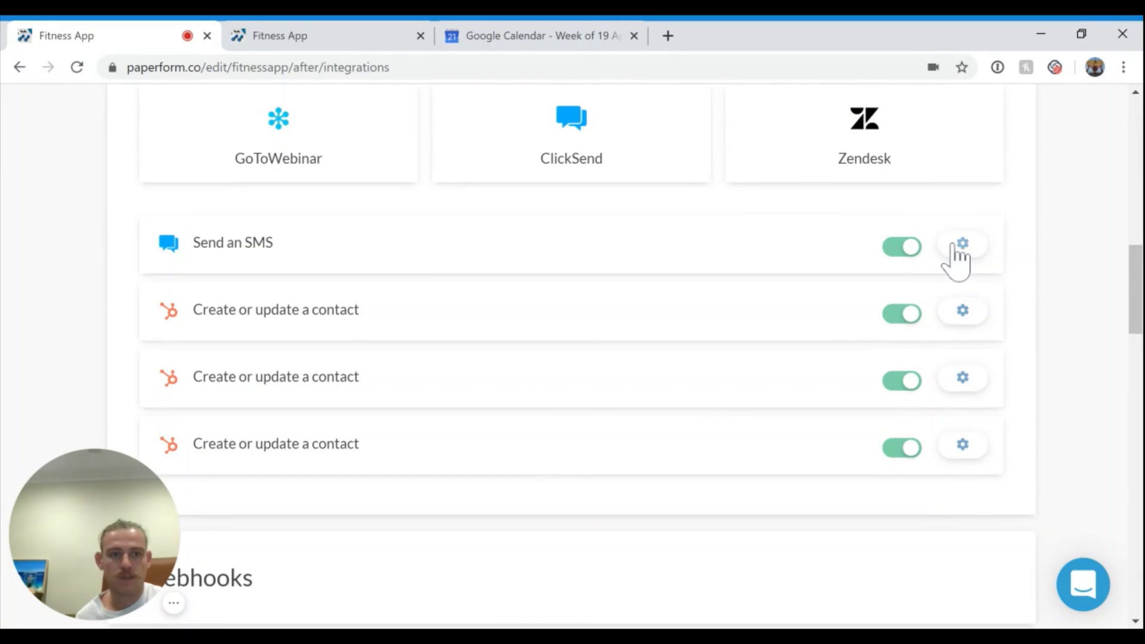
left_click(953, 245)
scroll(943, 300, "down", 5)
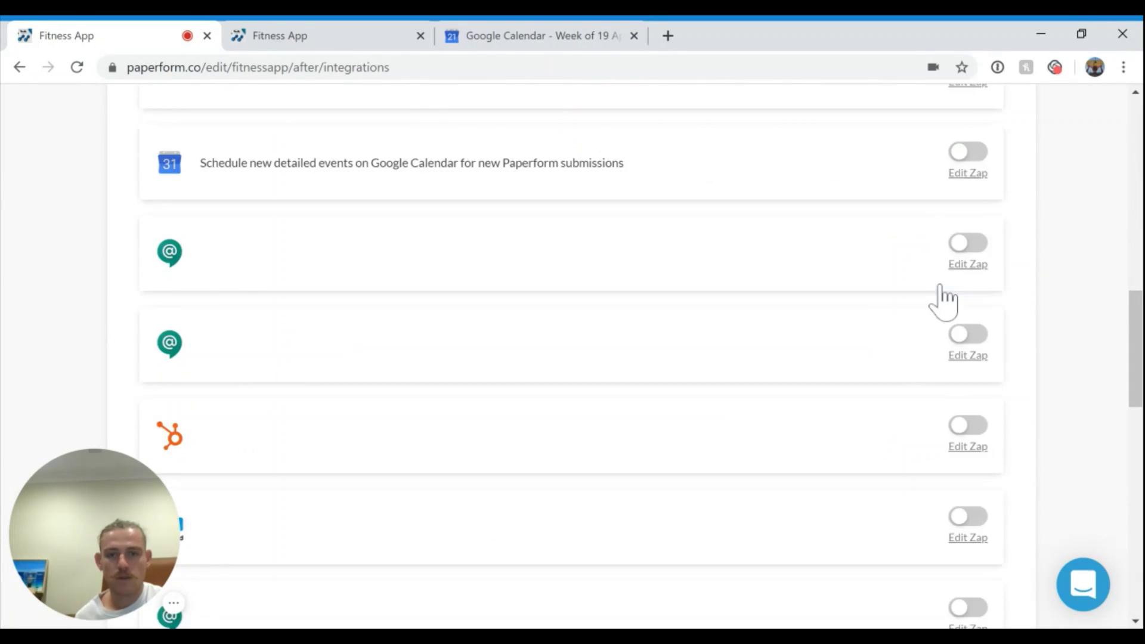
scroll(646, 327, "down", 6)
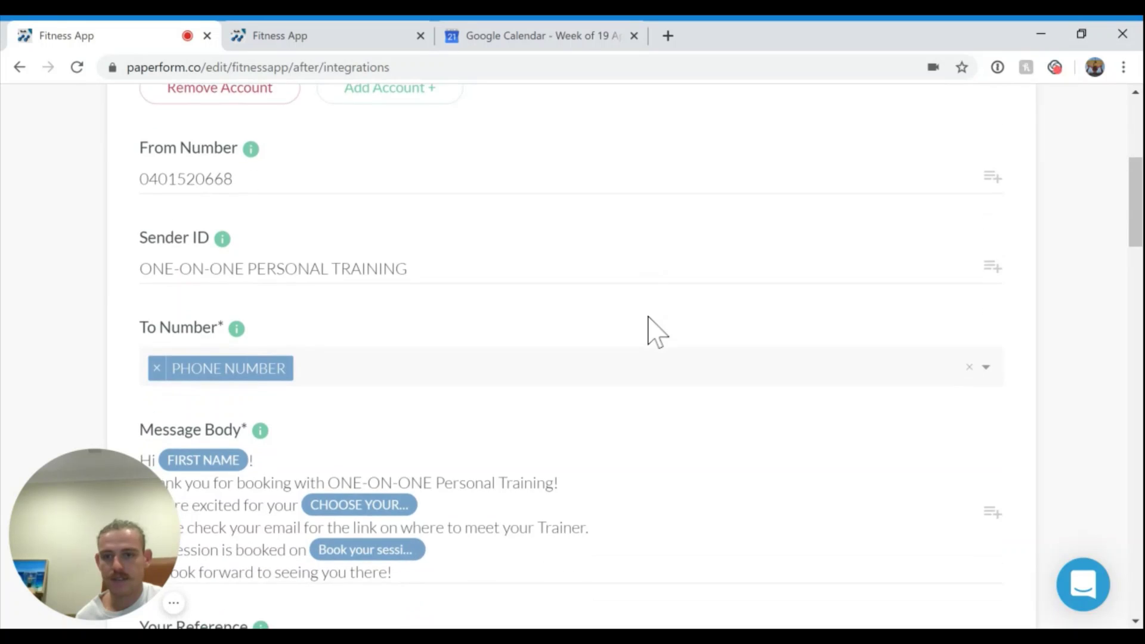
scroll(648, 317, "down", 3)
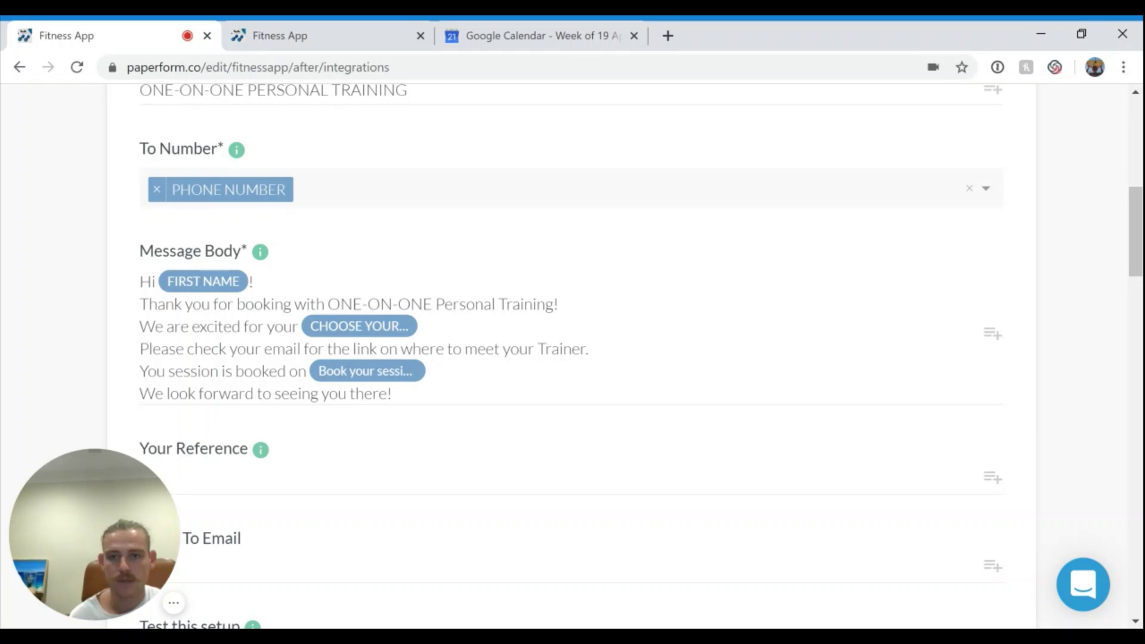
scroll(401, 376, "down", 2)
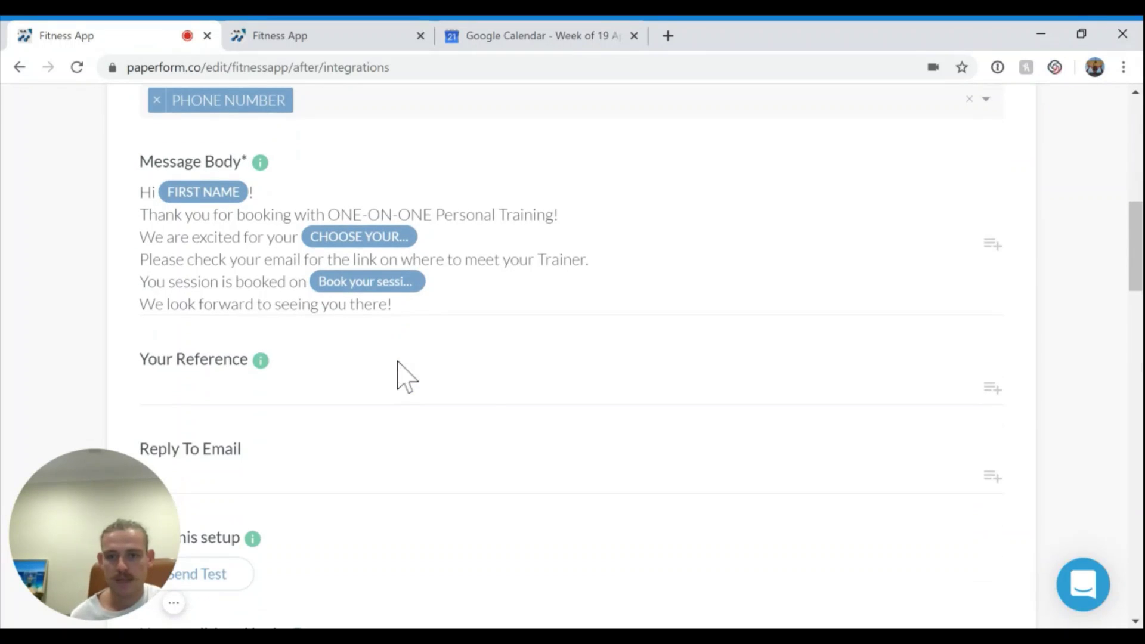
scroll(304, 337, "down", 4)
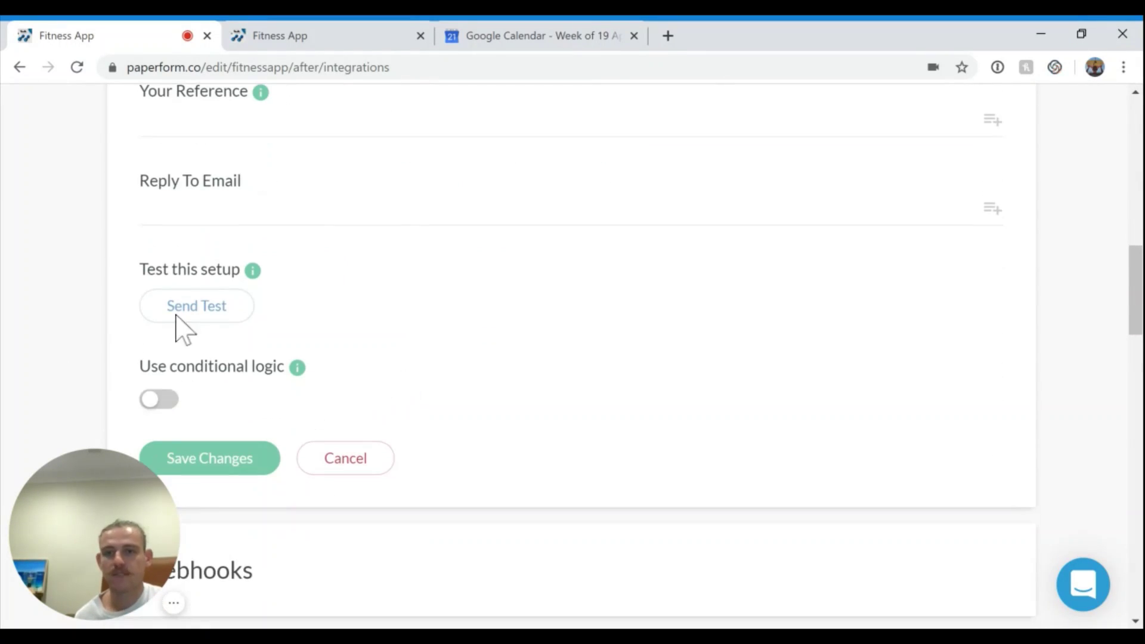
left_click(261, 474)
Set the form's payment account to Gypsyrascal (stripe - test) in the payment configuration and review the currency and tax settings.
scroll(691, 352, "down", 2)
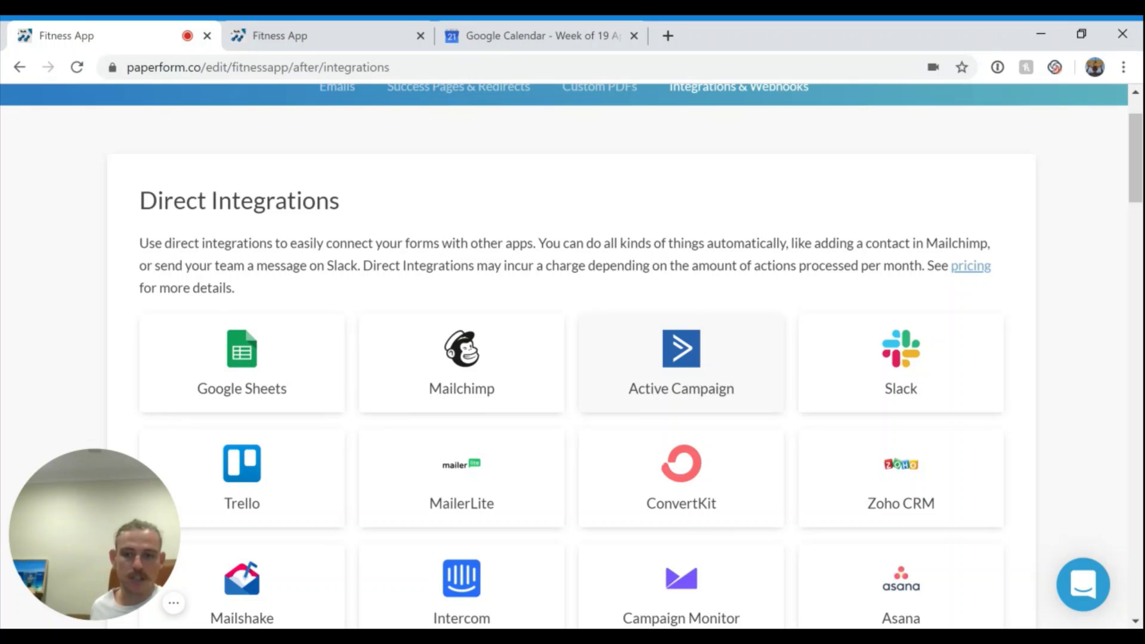
scroll(583, 442, "up", 2)
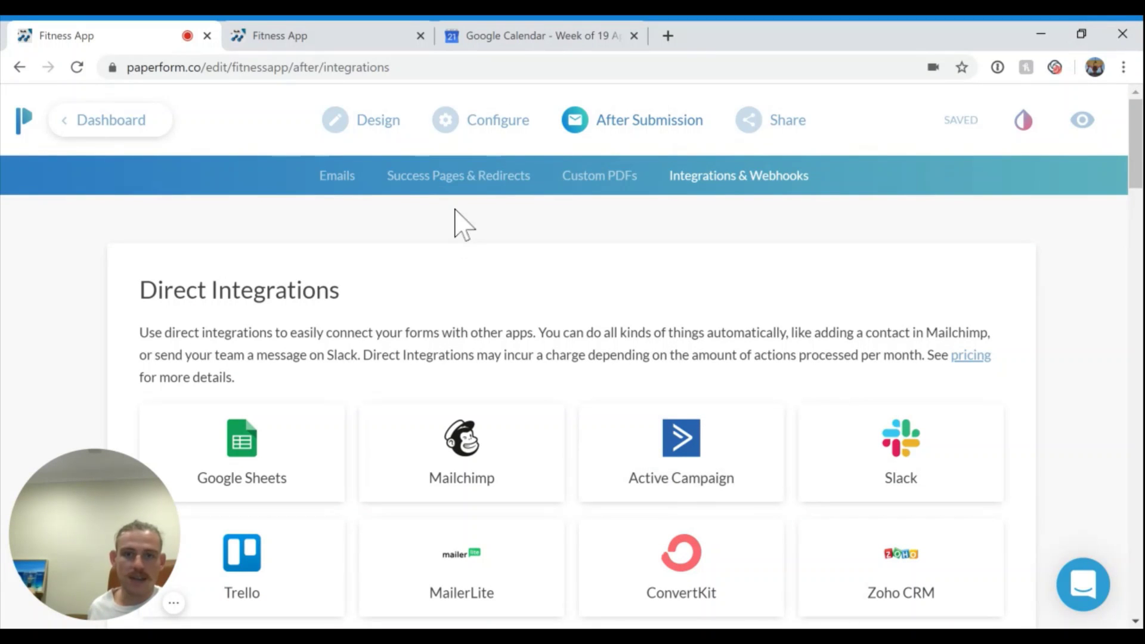
mouse_move(485, 146)
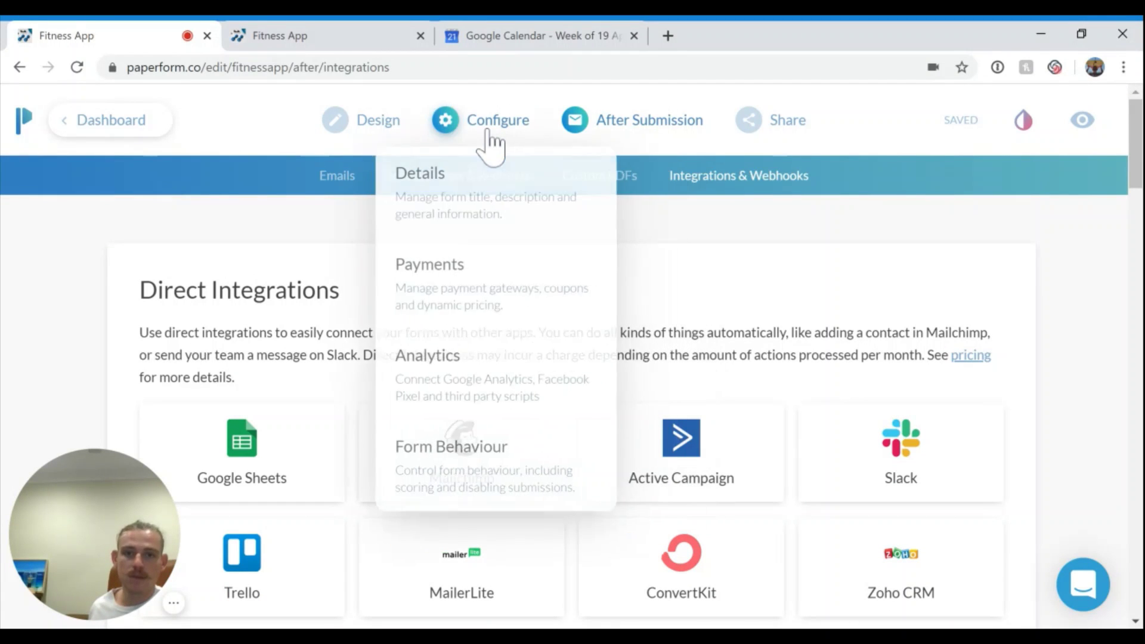
left_click(475, 296)
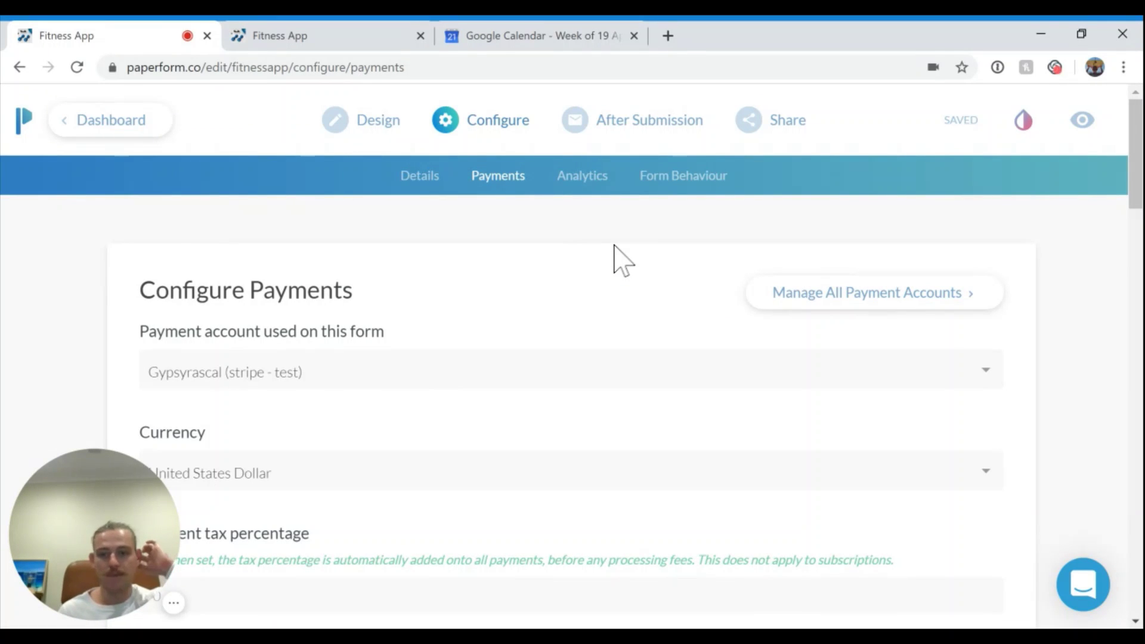
left_click(421, 383)
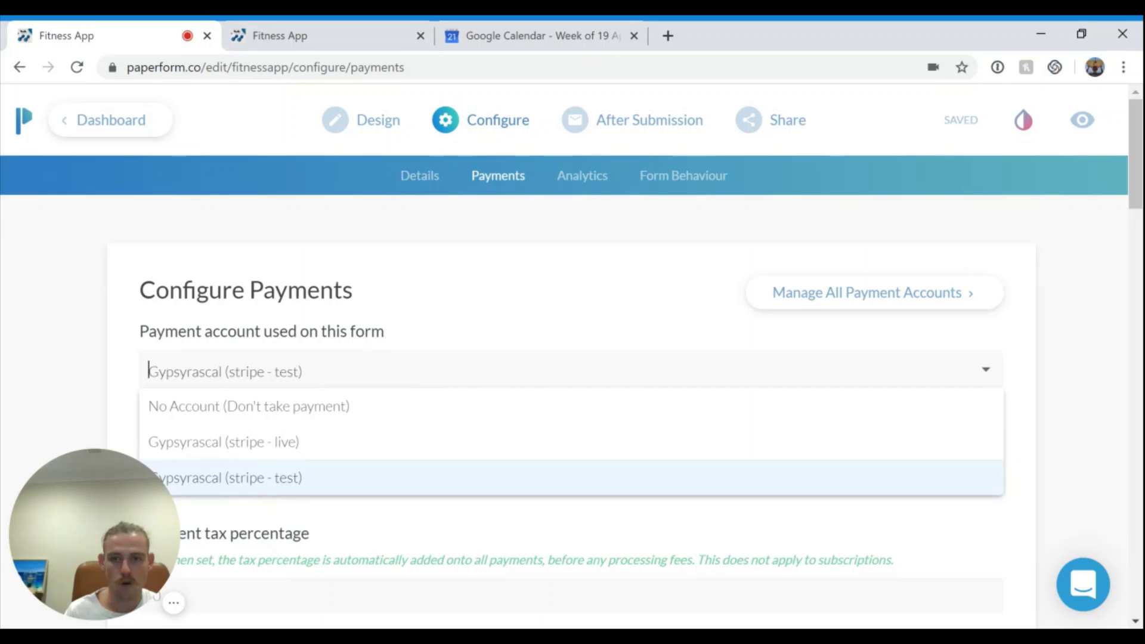
left_click(318, 480)
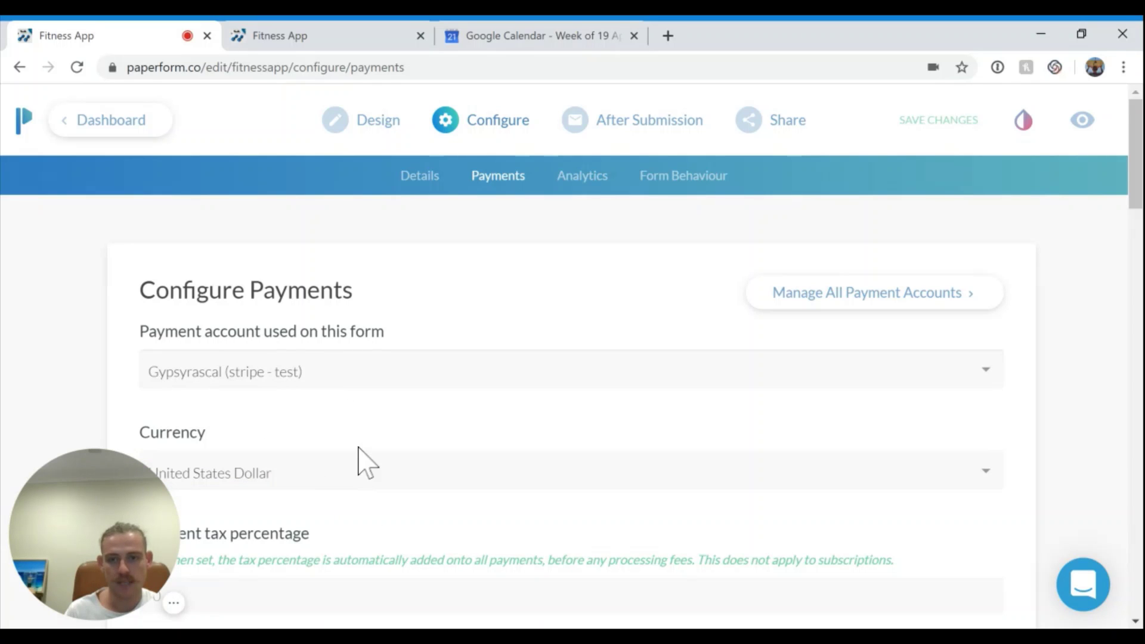
scroll(389, 434, "down", 2)
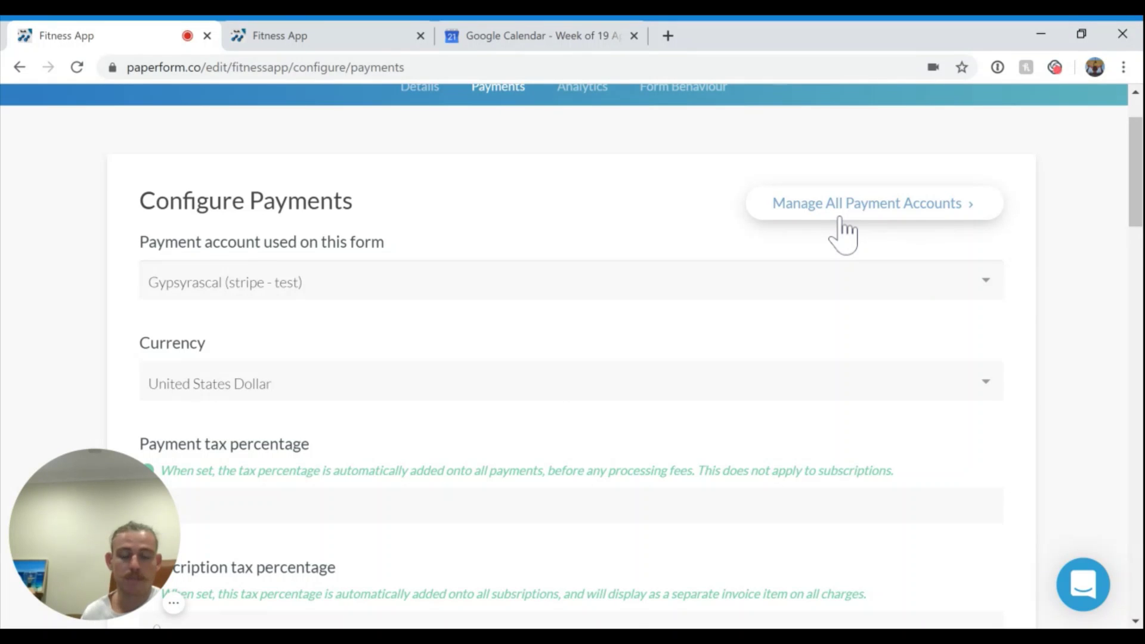
scroll(248, 557, "down", 1)
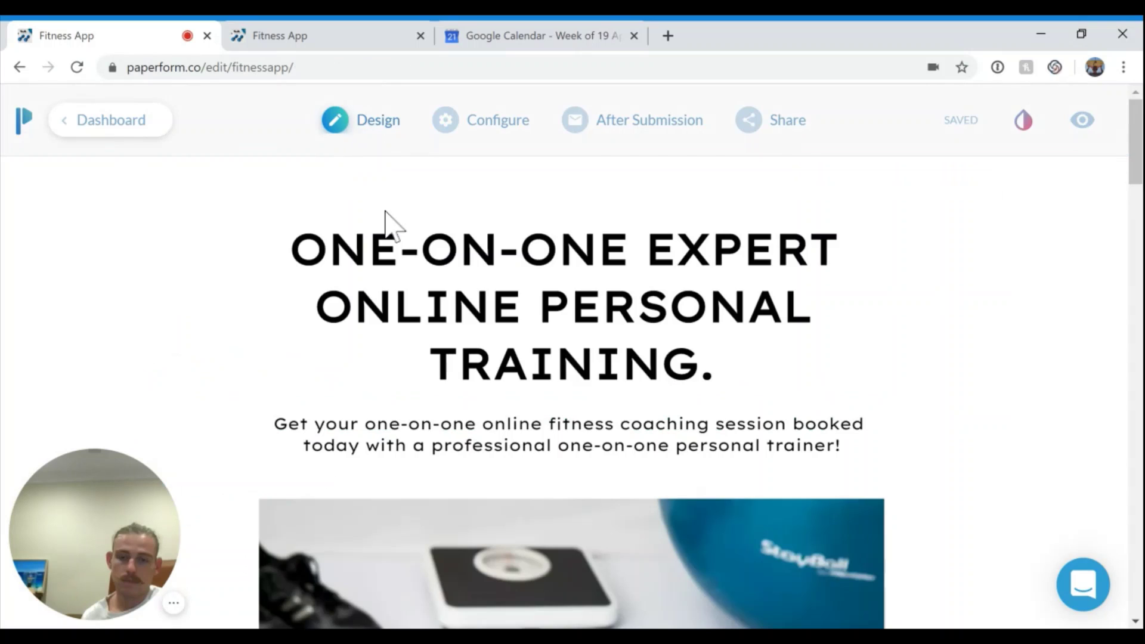
Return to the form's design and look through its introductory content.
scroll(389, 225, "down", 3)
scroll(431, 347, "down", 5)
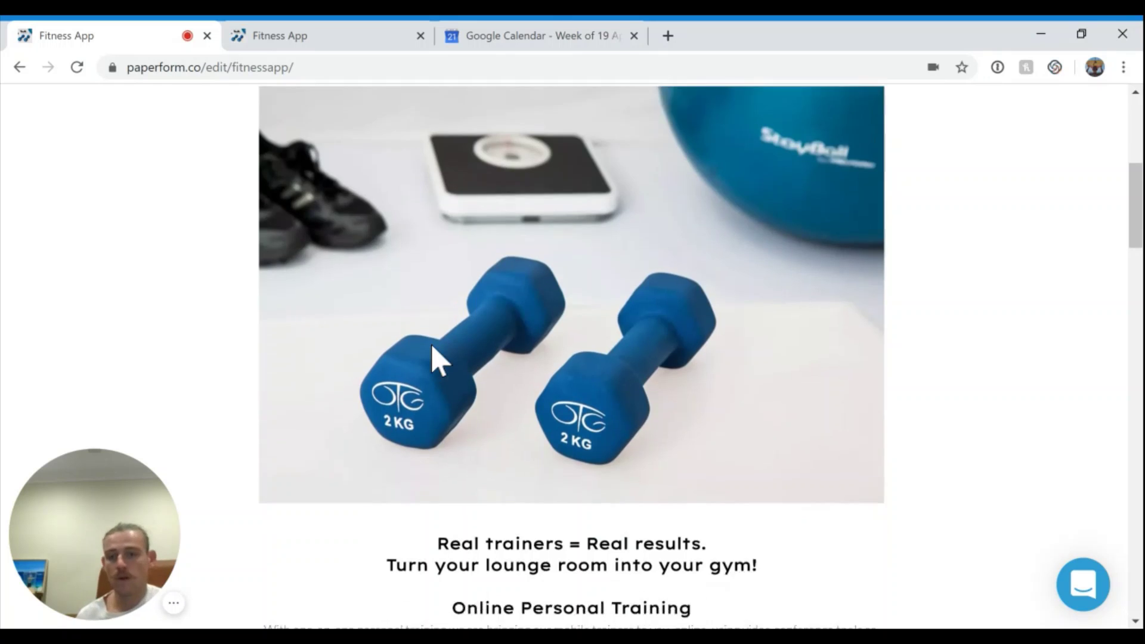